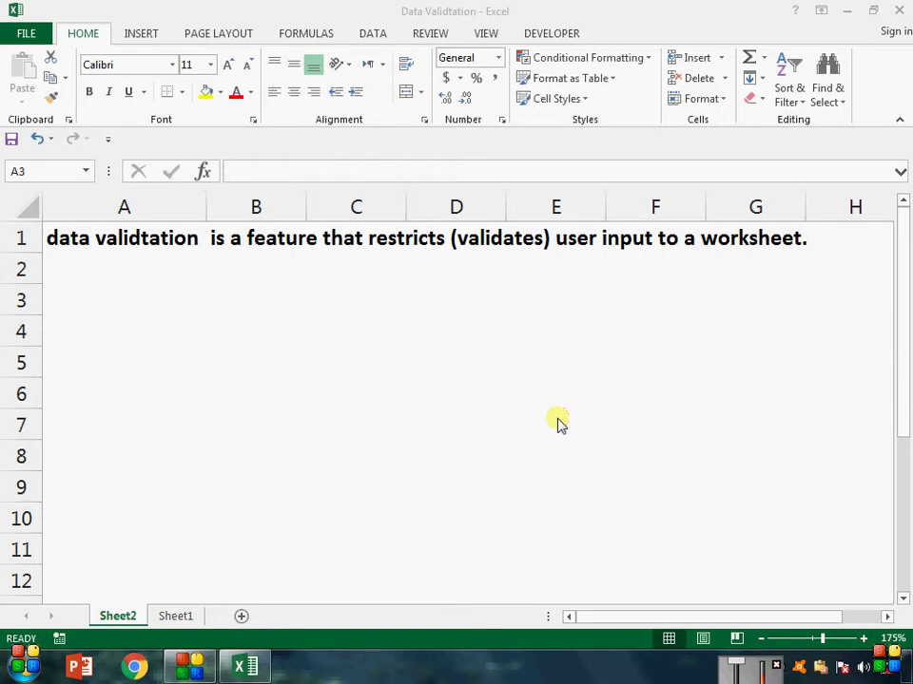
# Step: Switch to Sheet1, which holds the red and yellow data-validation practice tables
pyautogui.click(188, 619)
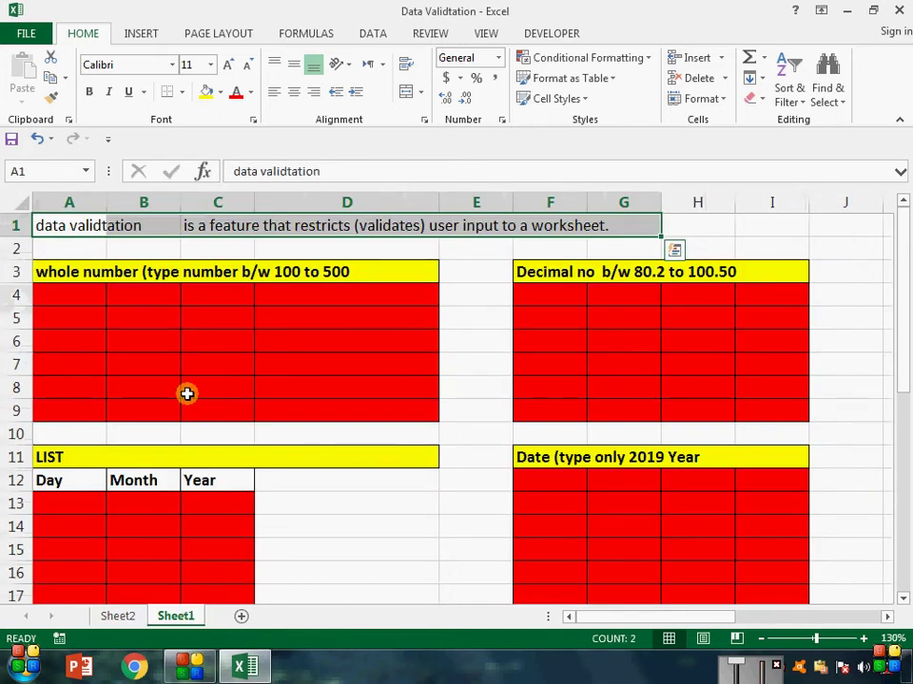
pyautogui.click(220, 433)
pyautogui.click(823, 639)
pyautogui.scroll(1, 413, 448)
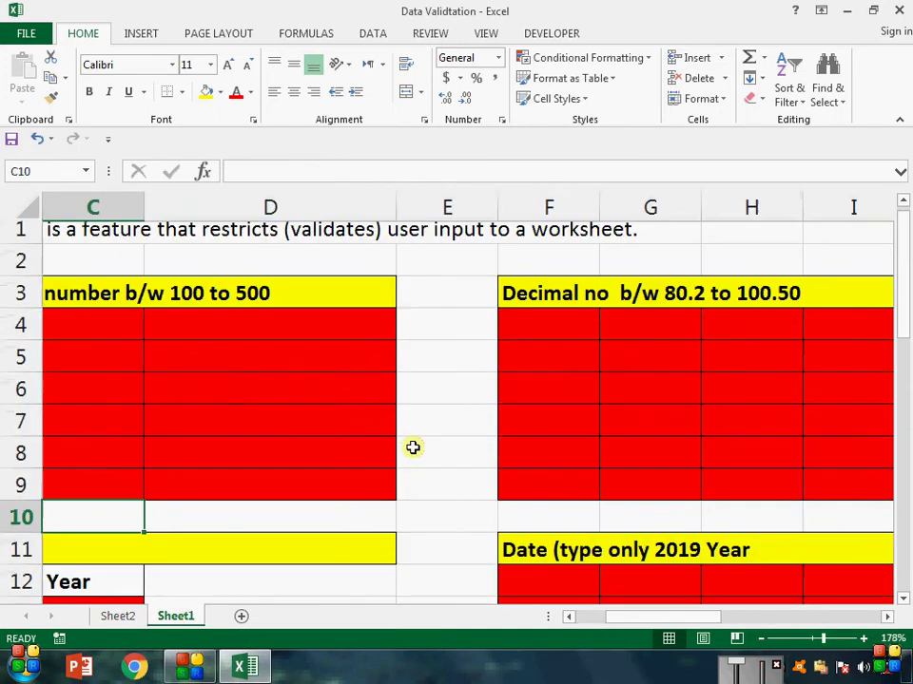
pyautogui.click(377, 322)
pyautogui.press('Left')
pyautogui.press('Left')
pyautogui.press('Left')
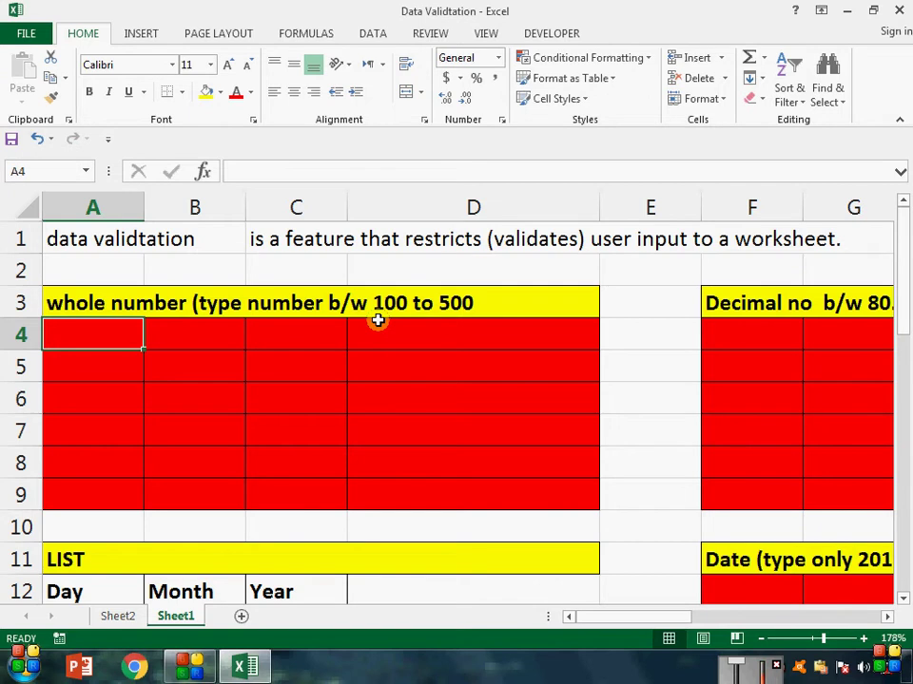
# Step: Give A4:D9 a validation rule allowing only whole numbers between 100 and 500
pyautogui.moveTo(124, 342); pyautogui.dragTo(592, 501)
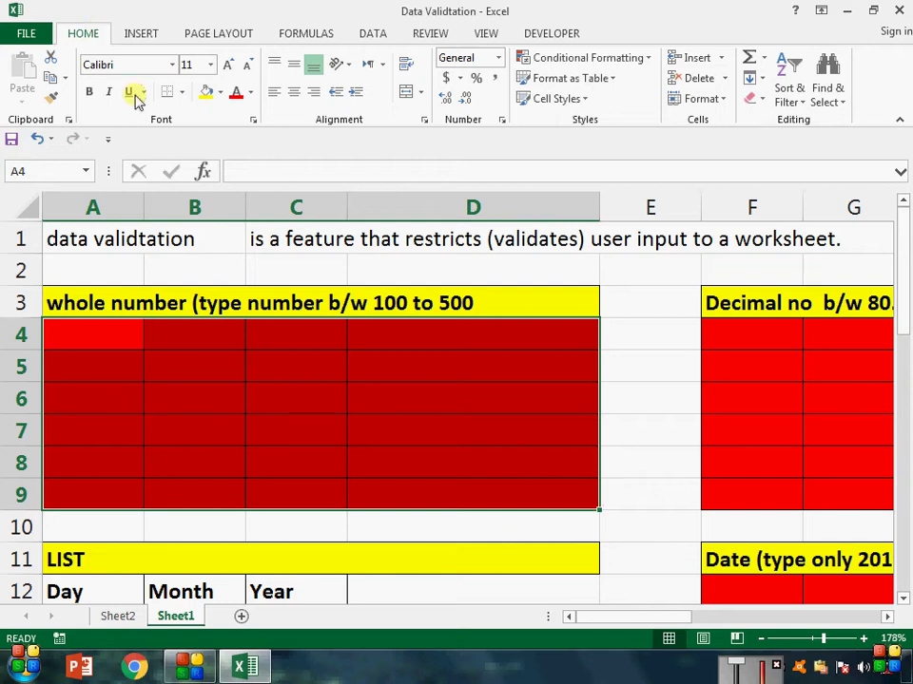
pyautogui.click(375, 34)
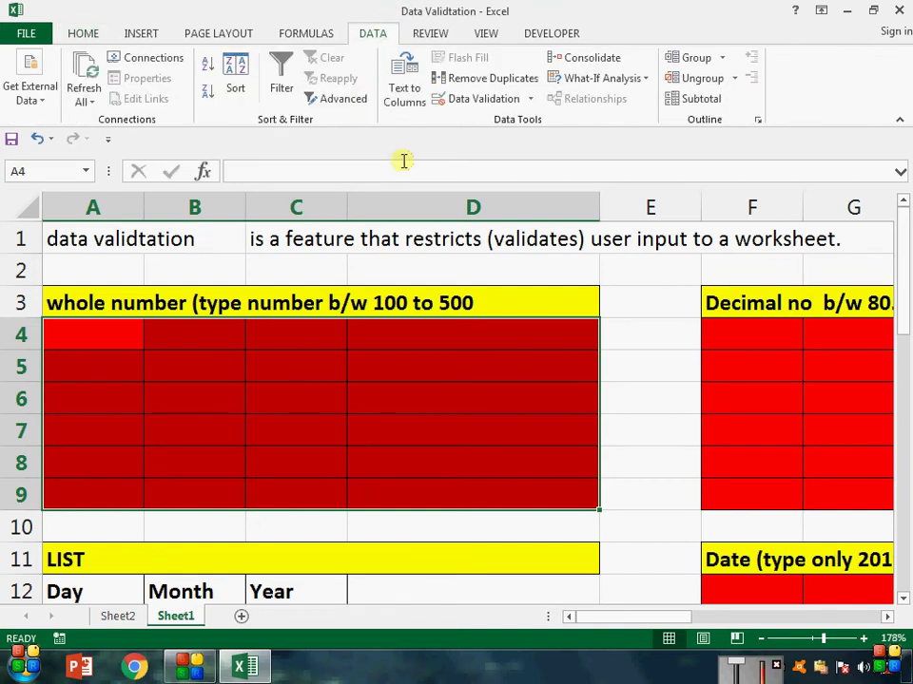
pyautogui.click(532, 100)
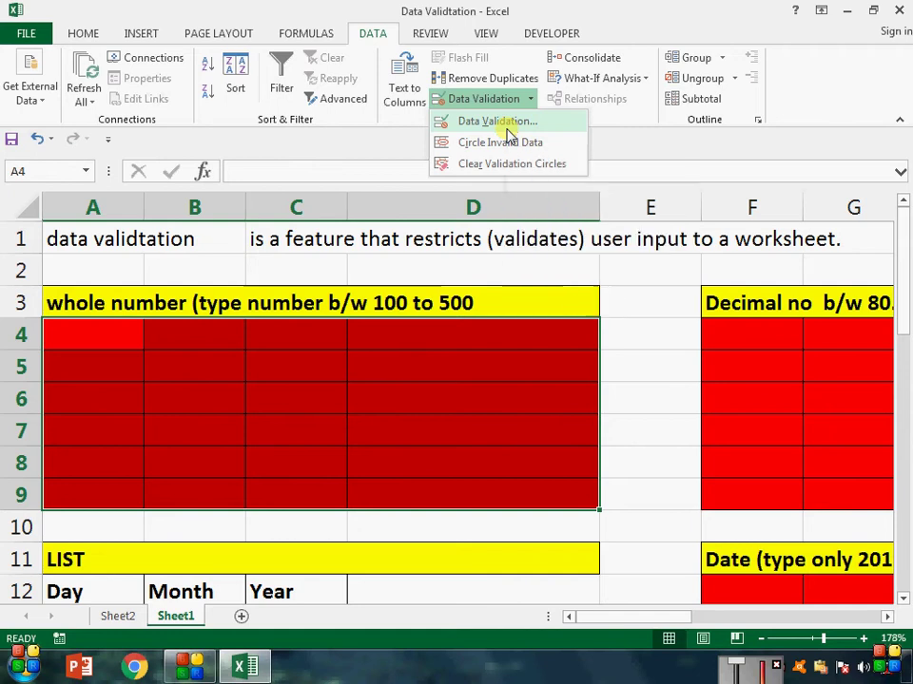
pyautogui.click(506, 133)
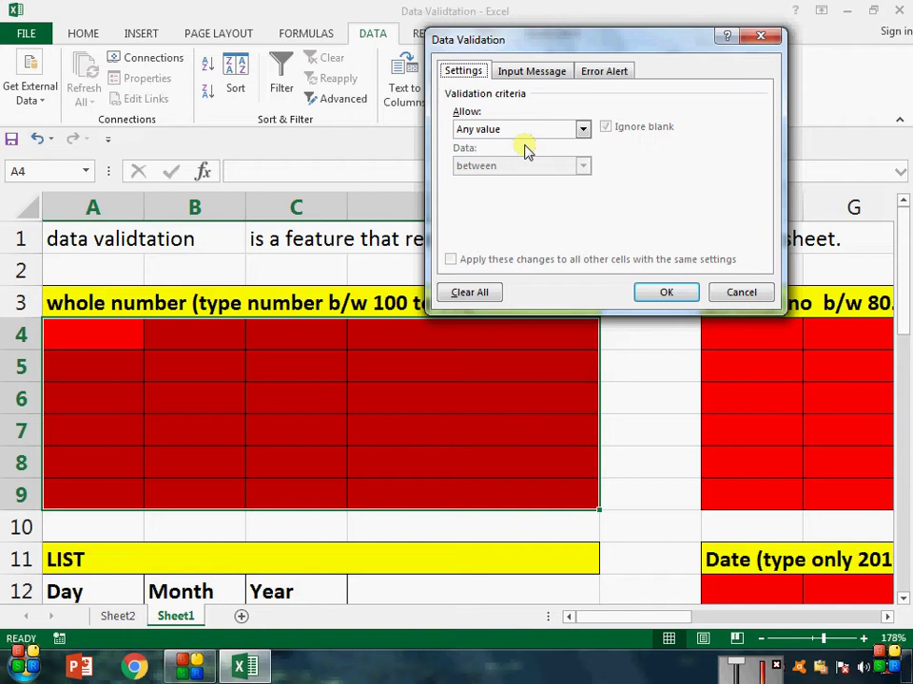
pyautogui.click(583, 130)
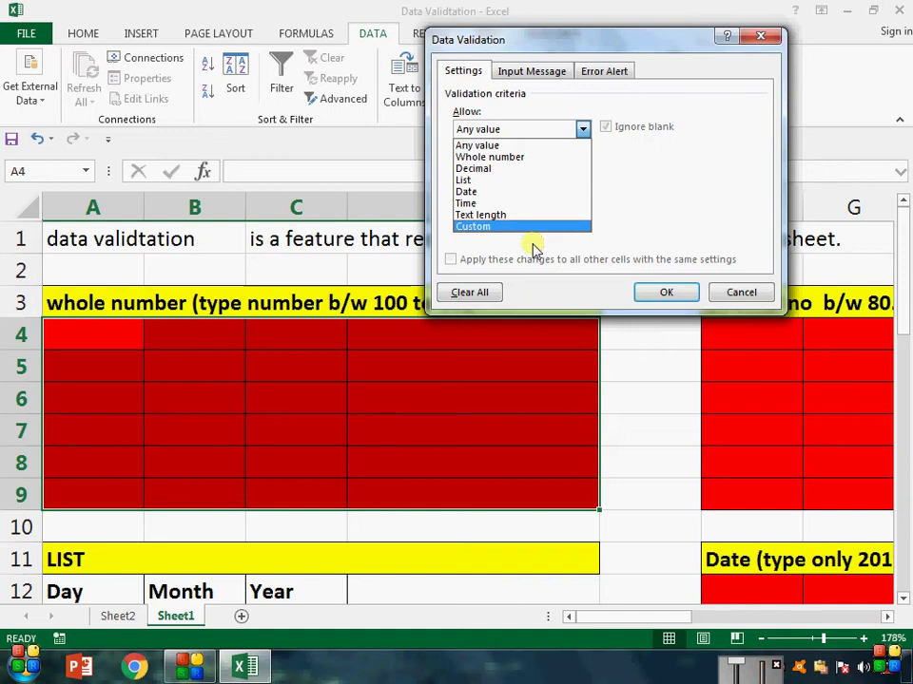
pyautogui.click(530, 157)
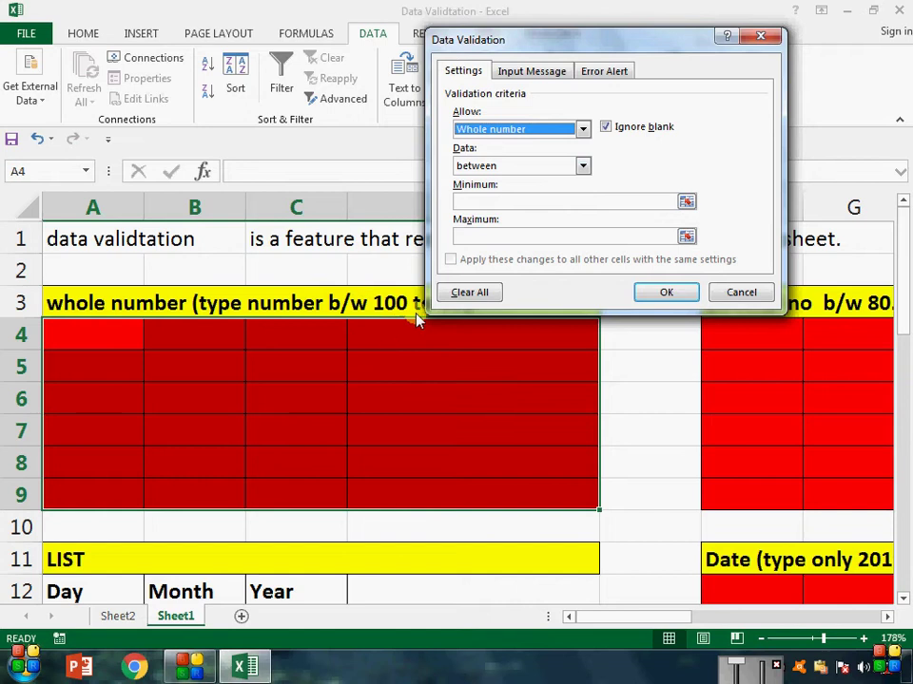
pyautogui.click(495, 199)
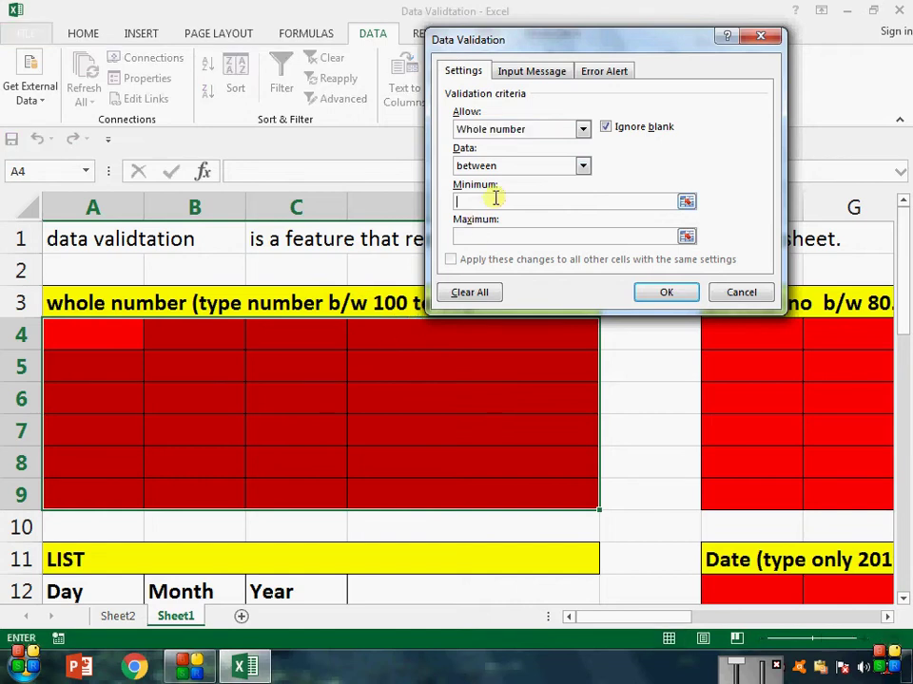
pyautogui.write('100')
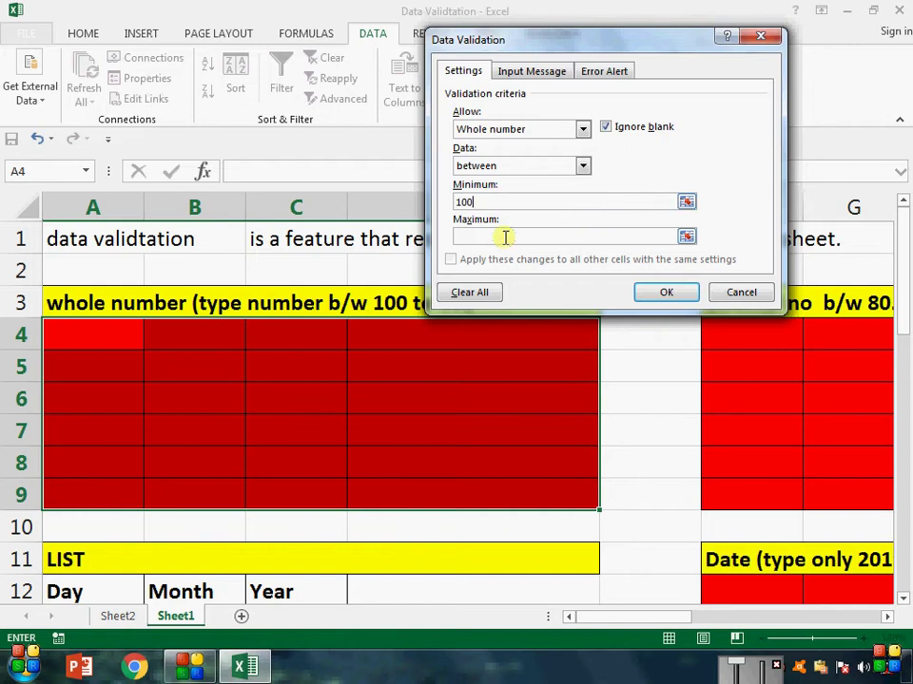
pyautogui.click(504, 236)
pyautogui.write('500')
pyautogui.click(670, 295)
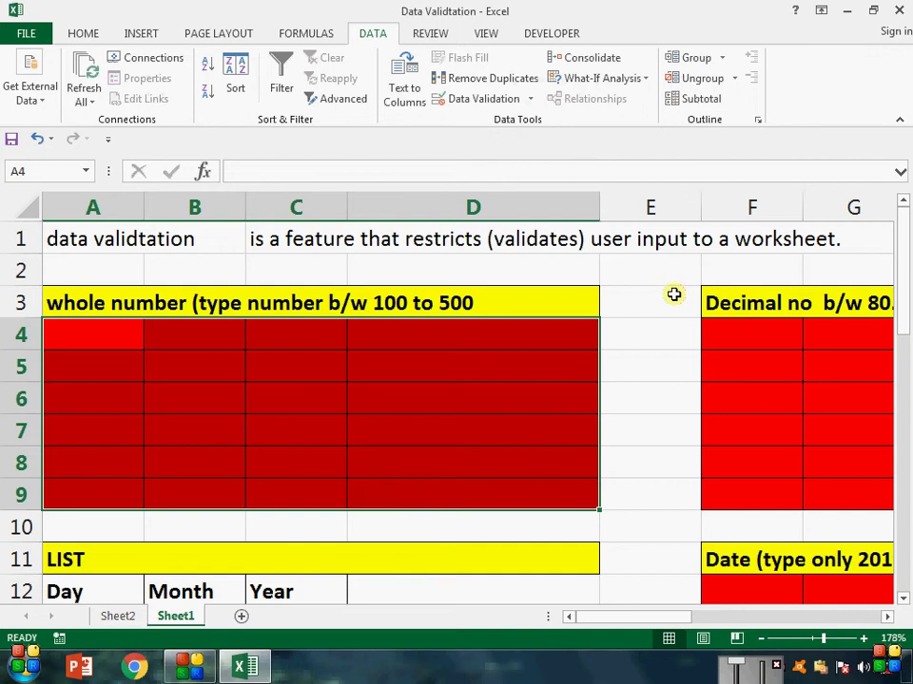
# Step: Try entering 56 in C5 and cancel the rejection error
pyautogui.click(83, 35)
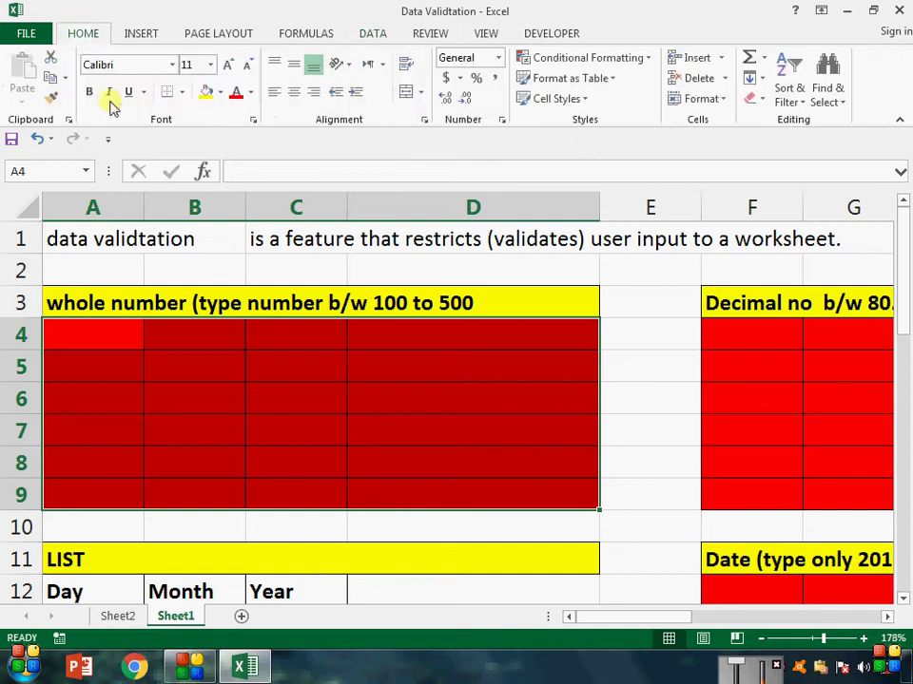
pyautogui.click(254, 358)
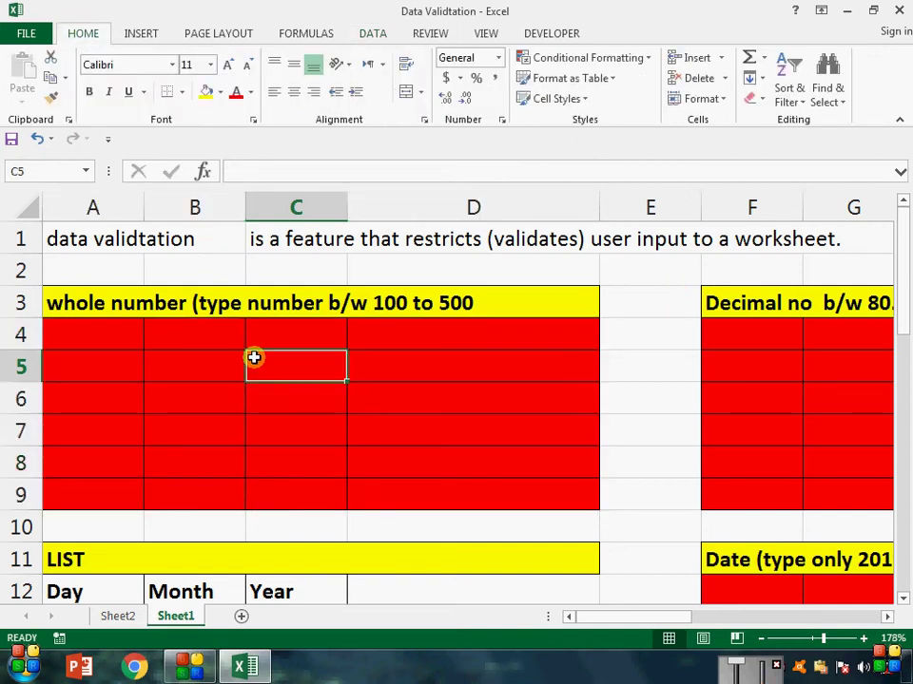
pyautogui.write('56')
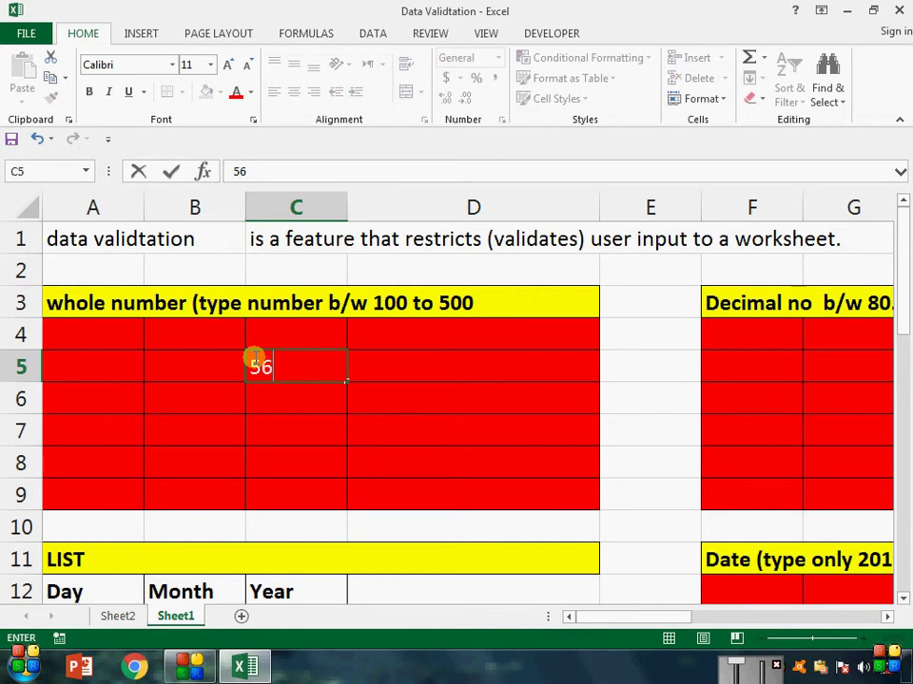
pyautogui.press('Return')
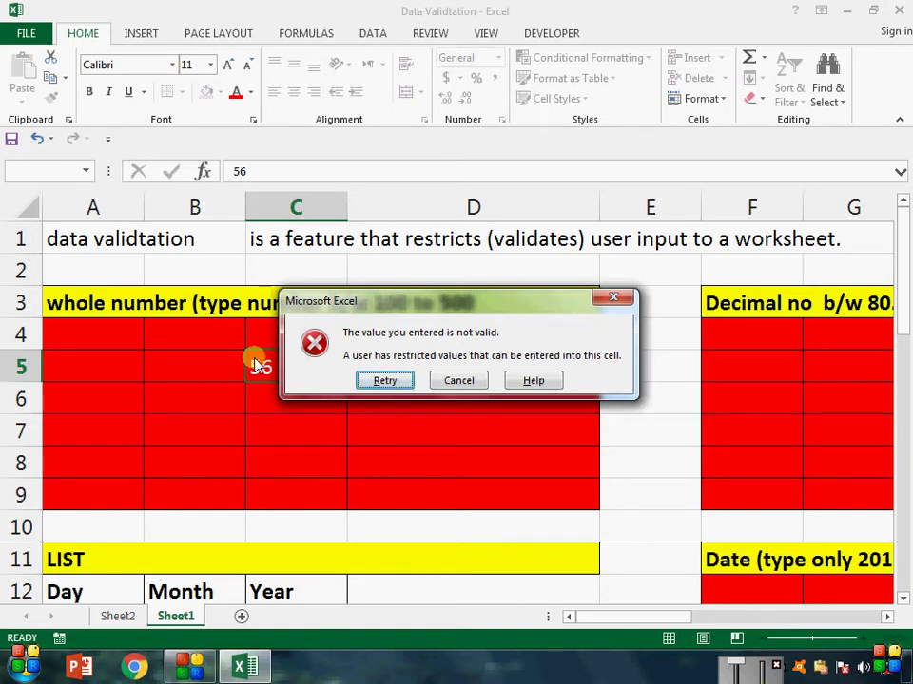
pyautogui.press('Escape')
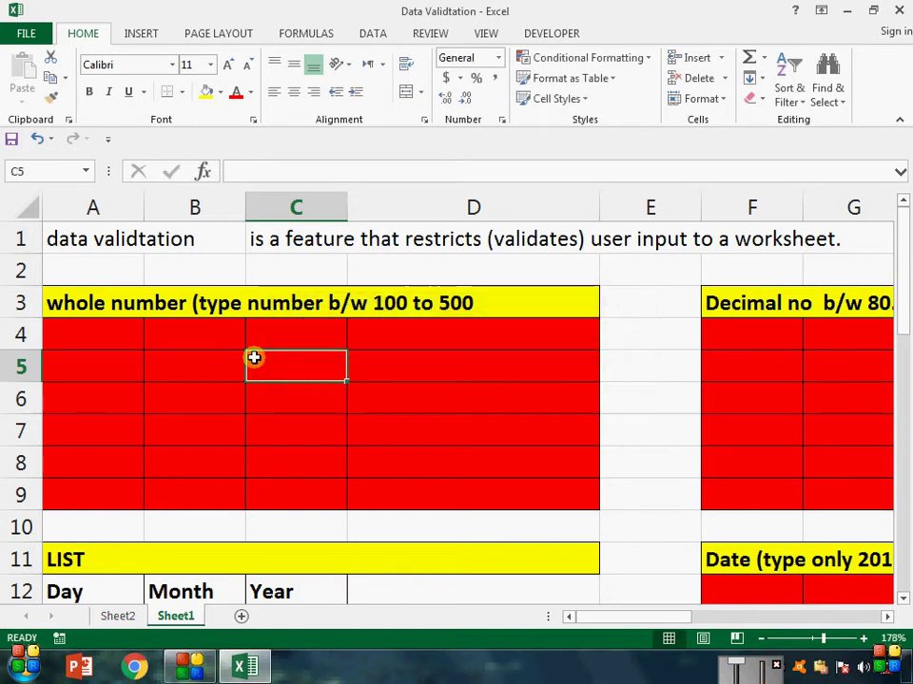
# Step: Enter the valid values 100 in C5 and 500 in C6
pyautogui.write('100')
pyautogui.press('Return')
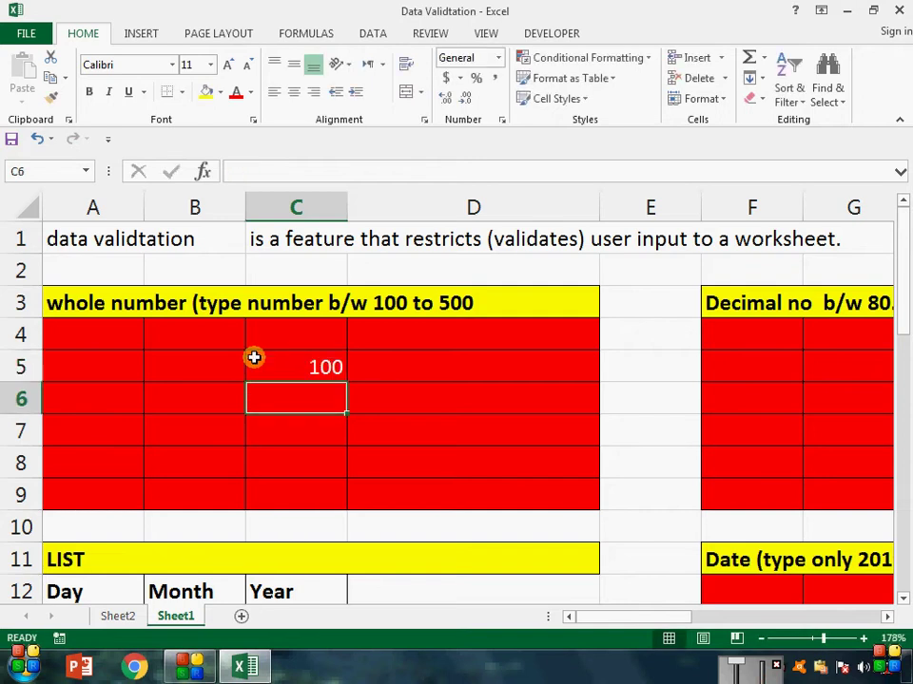
pyautogui.write('500')
pyautogui.press('Return')
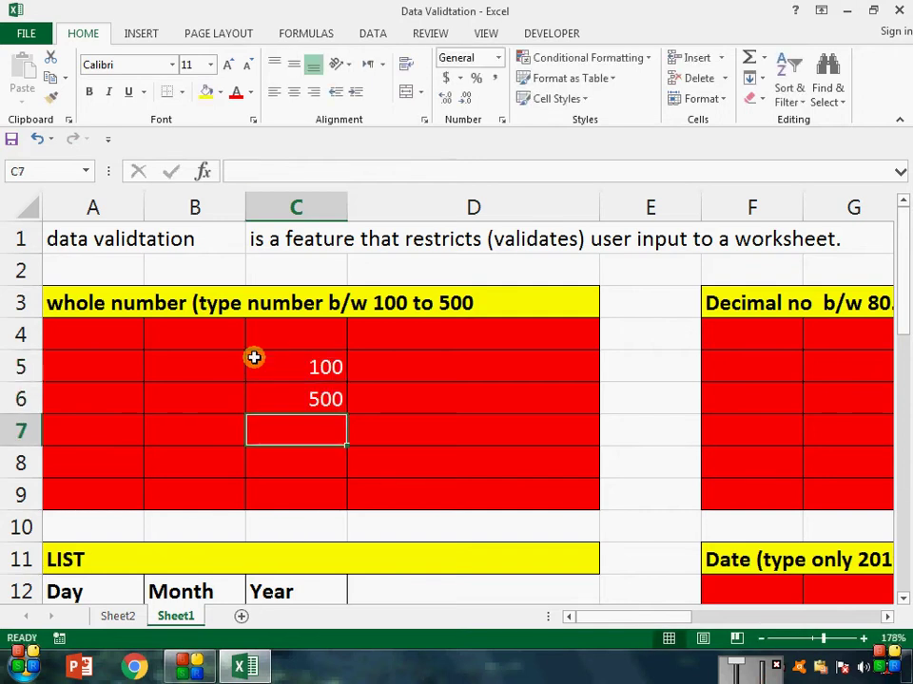
# Step: Confirm 501 is rejected in C7, then reselect A4:D9
pyautogui.write('501')
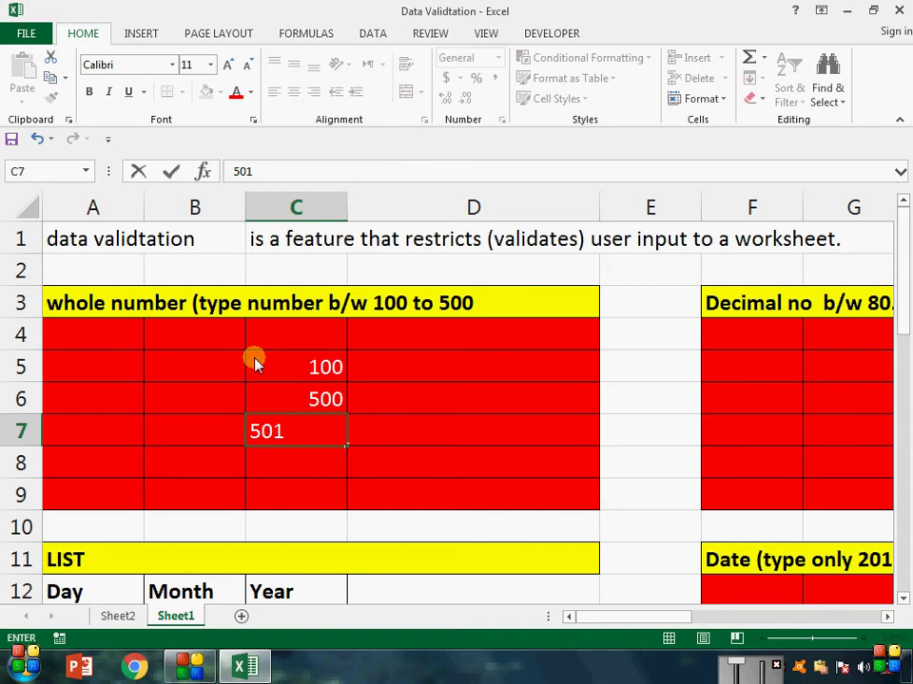
pyautogui.press('Return')
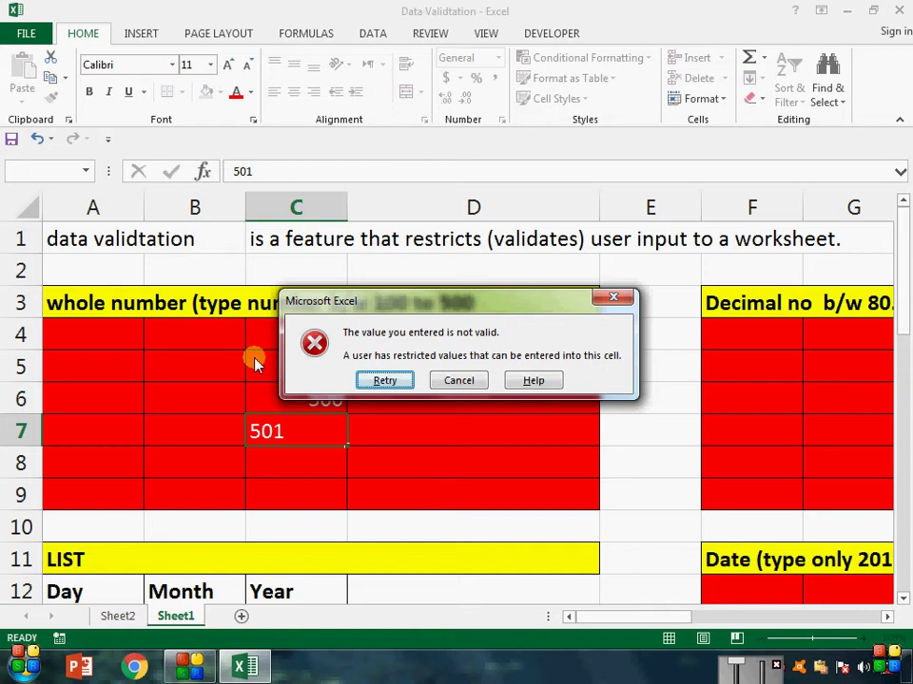
pyautogui.press('Escape')
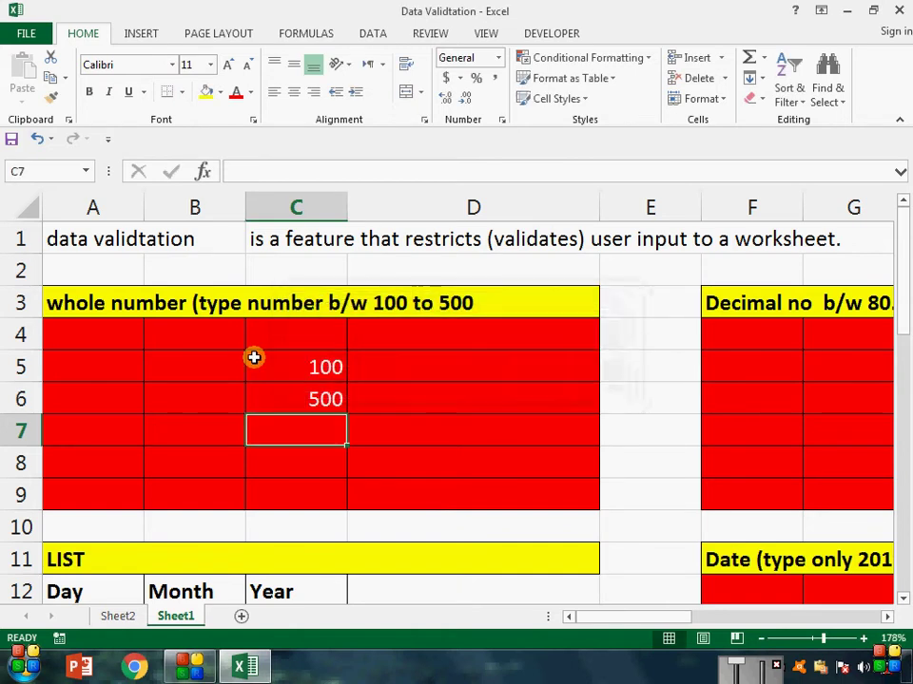
pyautogui.moveTo(116, 330); pyautogui.dragTo(530, 504)
# Step: Change the A4:D9 whole-number rule's comparison from between to not between 100 and 500
pyautogui.click(379, 36)
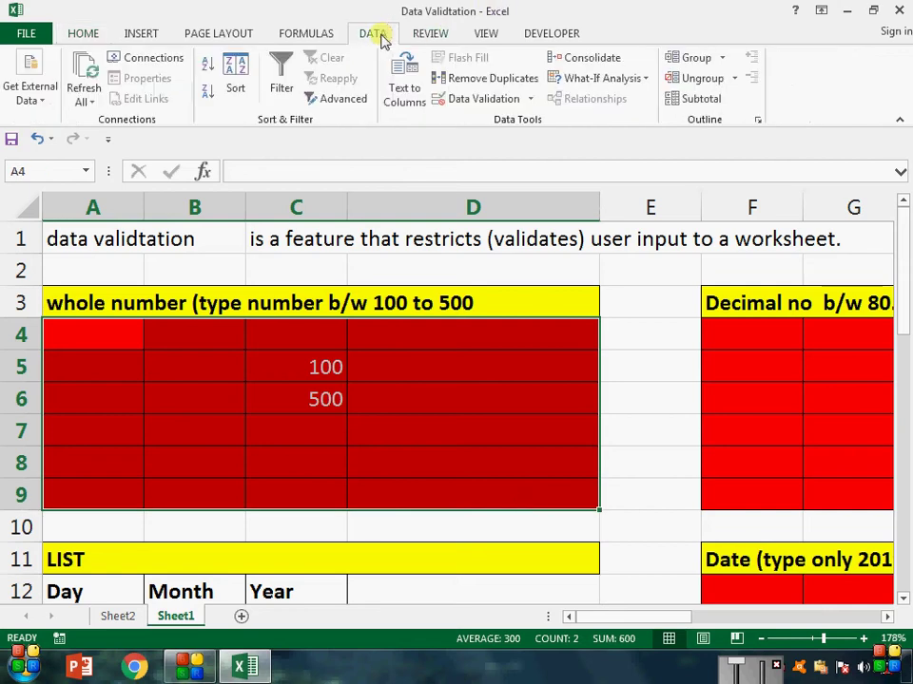
pyautogui.click(530, 100)
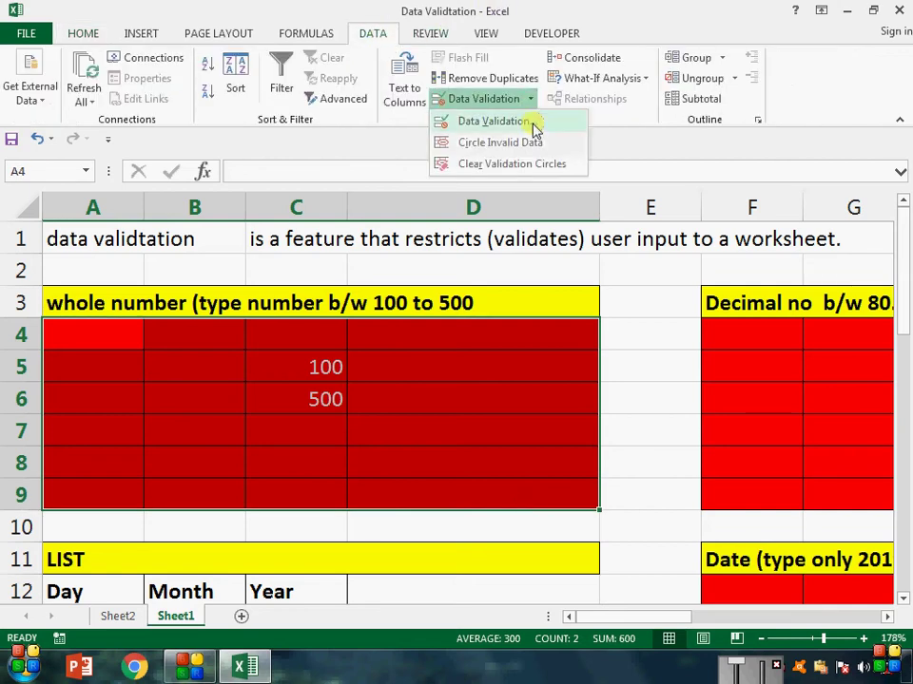
pyautogui.click(532, 121)
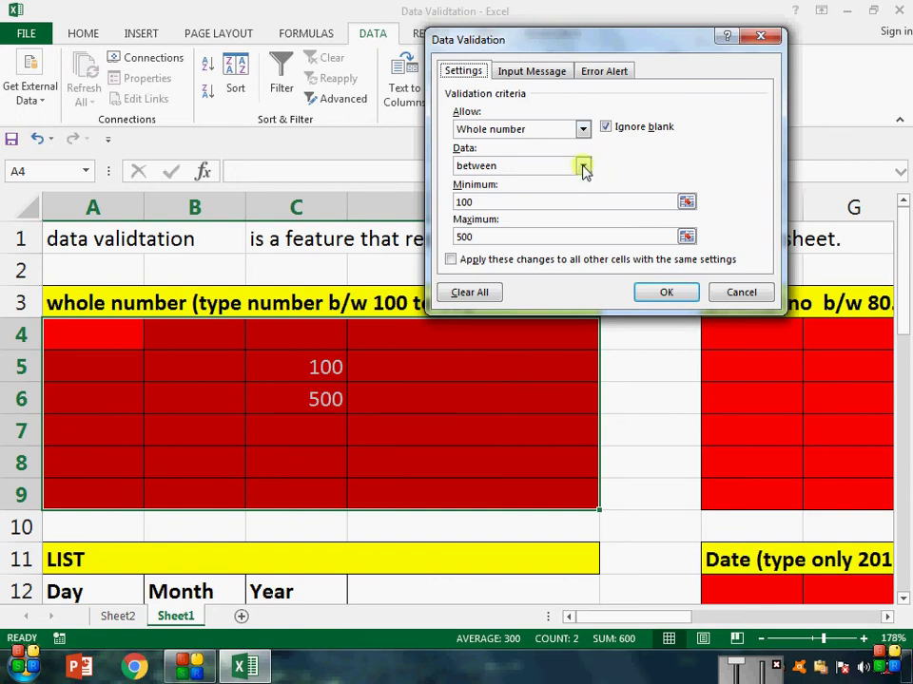
pyautogui.click(583, 167)
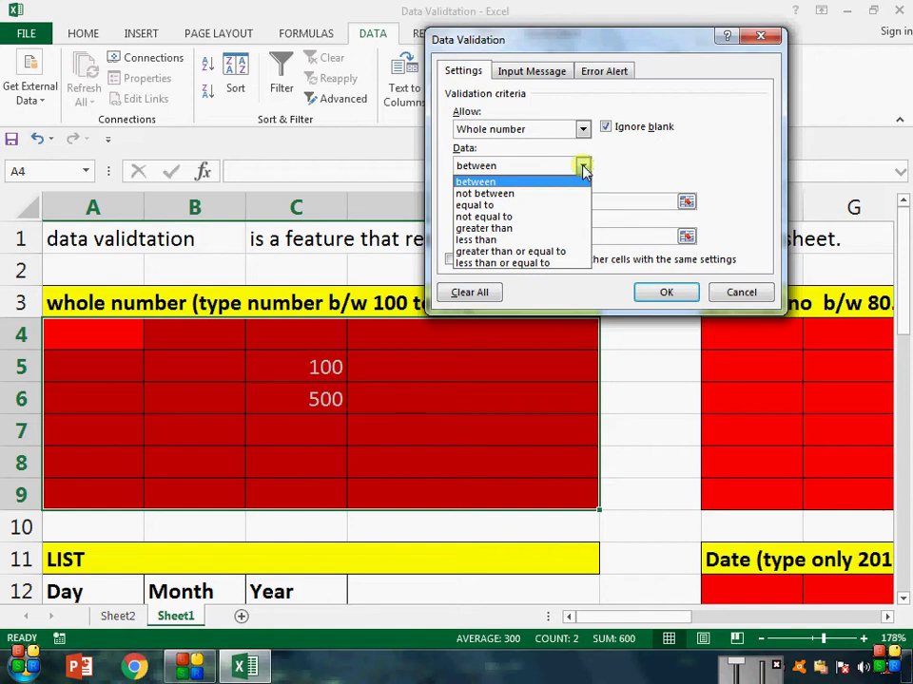
pyautogui.click(546, 194)
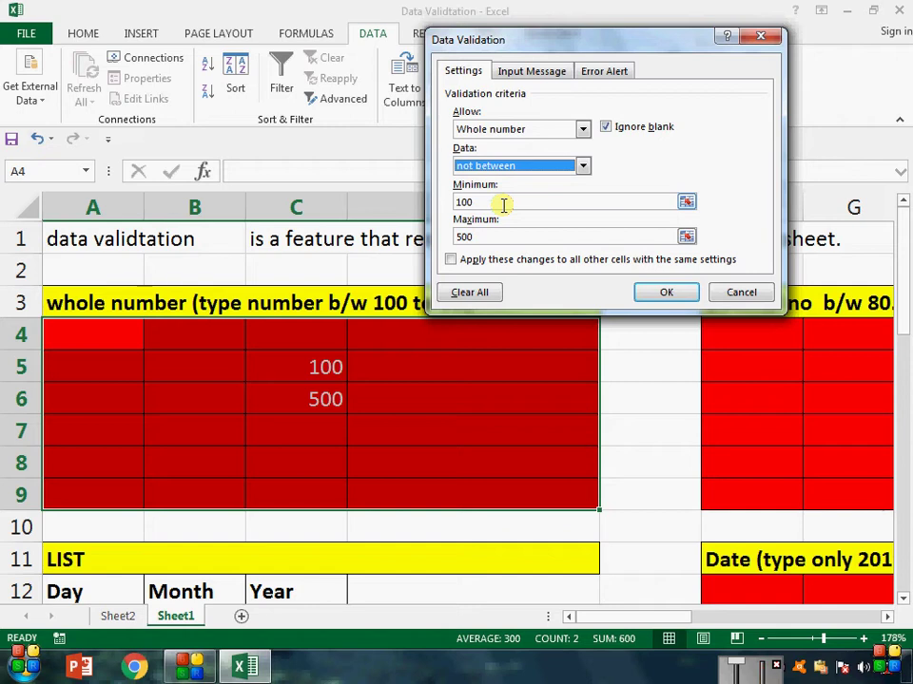
pyautogui.click(670, 290)
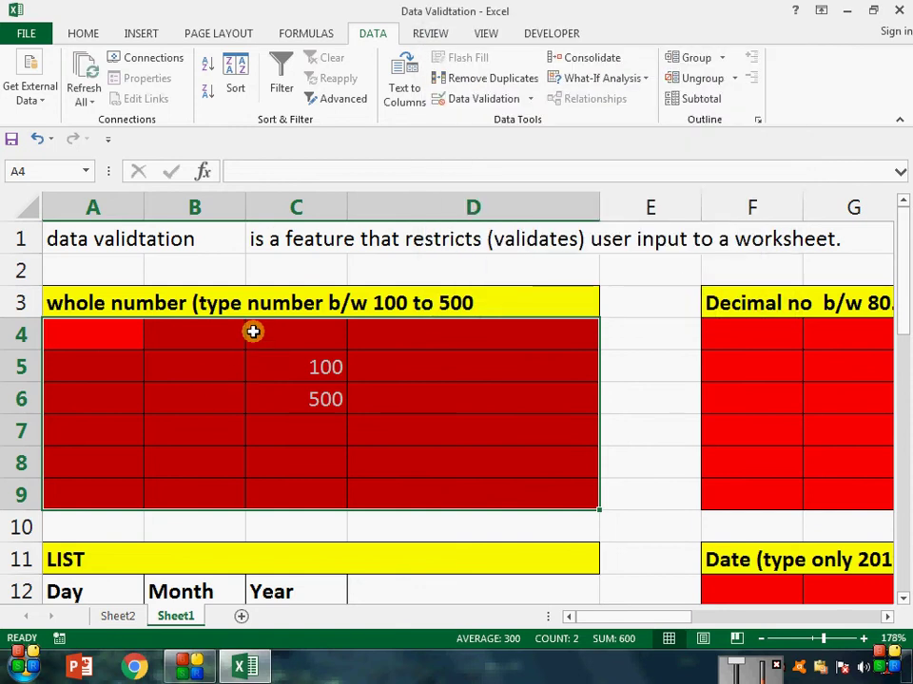
# Step: See 100 refused in C4, then enter 501 in C4 and 99 in B7
pyautogui.click(253, 330)
pyautogui.write('100')
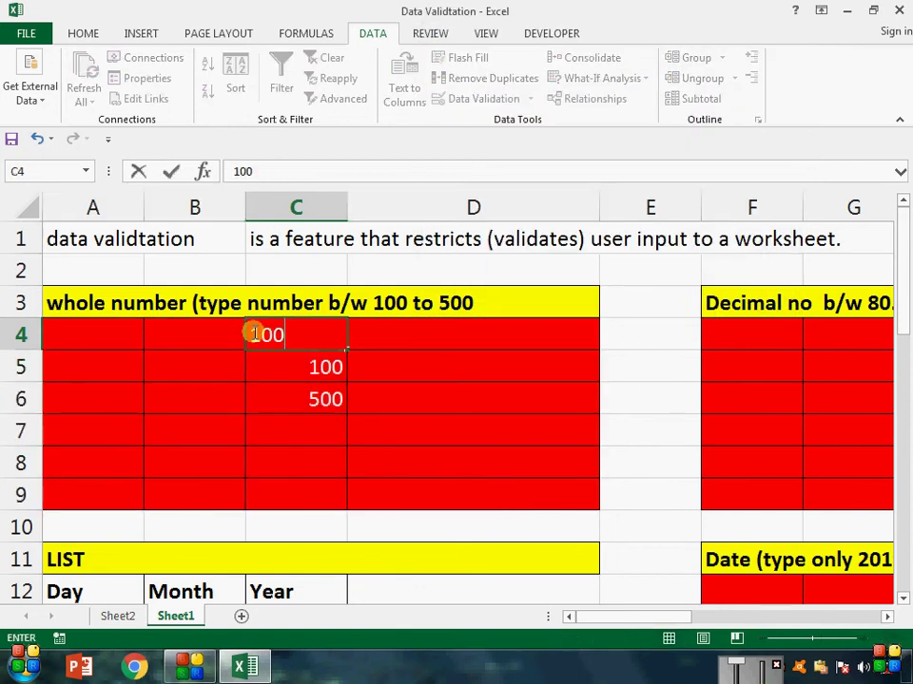
pyautogui.press('Return')
pyautogui.press('Return')
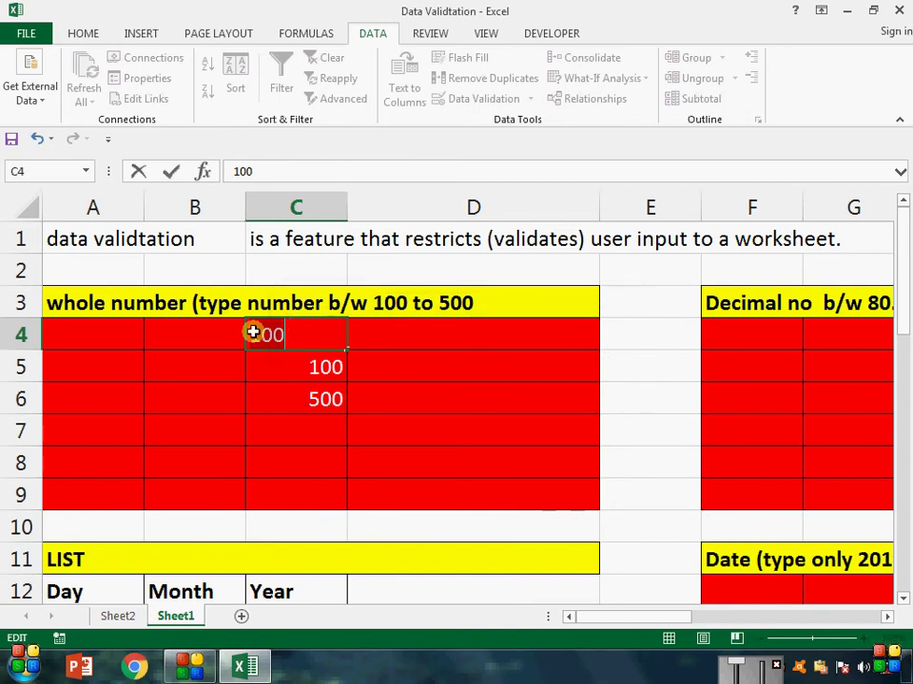
pyautogui.press('Escape')
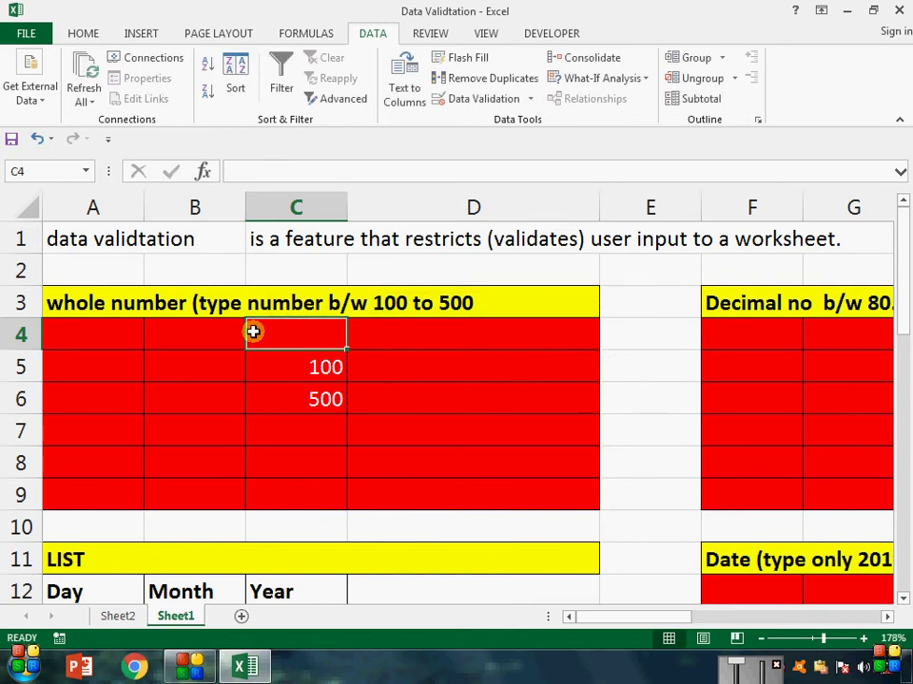
pyautogui.write('50')
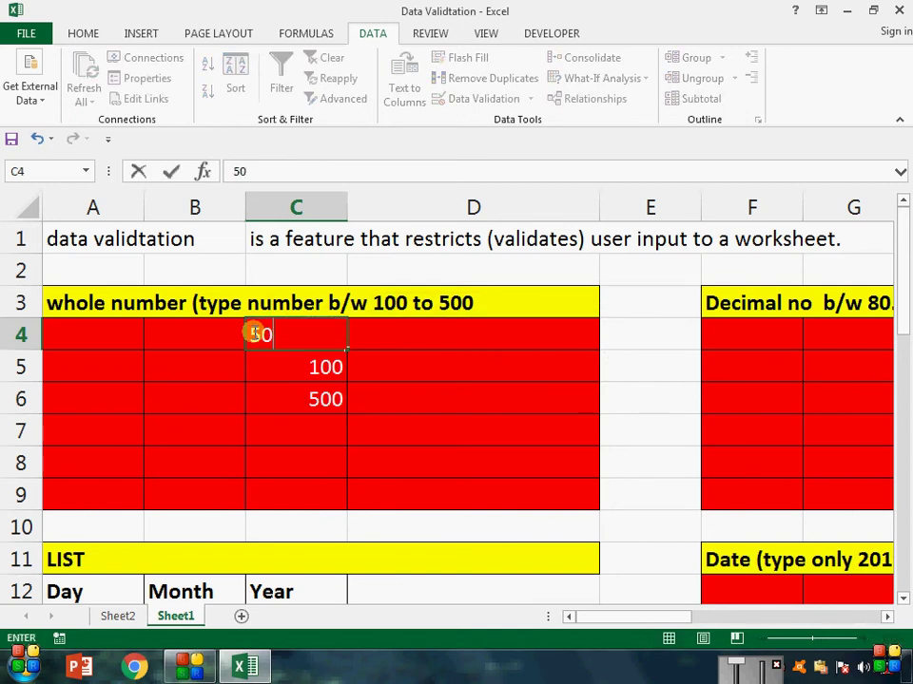
pyautogui.write('1')
pyautogui.press('Return')
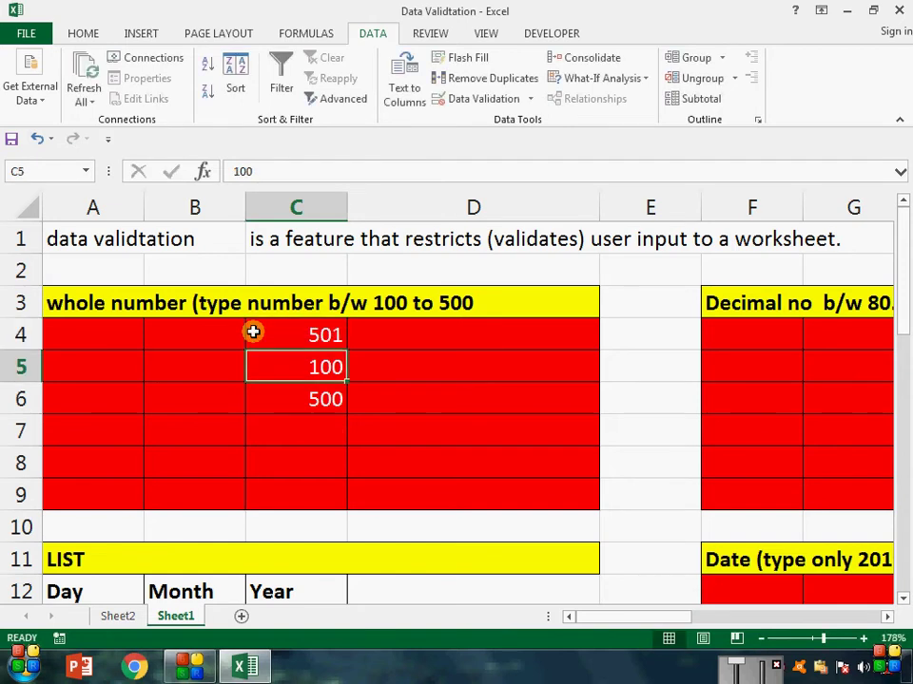
pyautogui.press('Left')
pyautogui.press('Down')
pyautogui.press('Down')
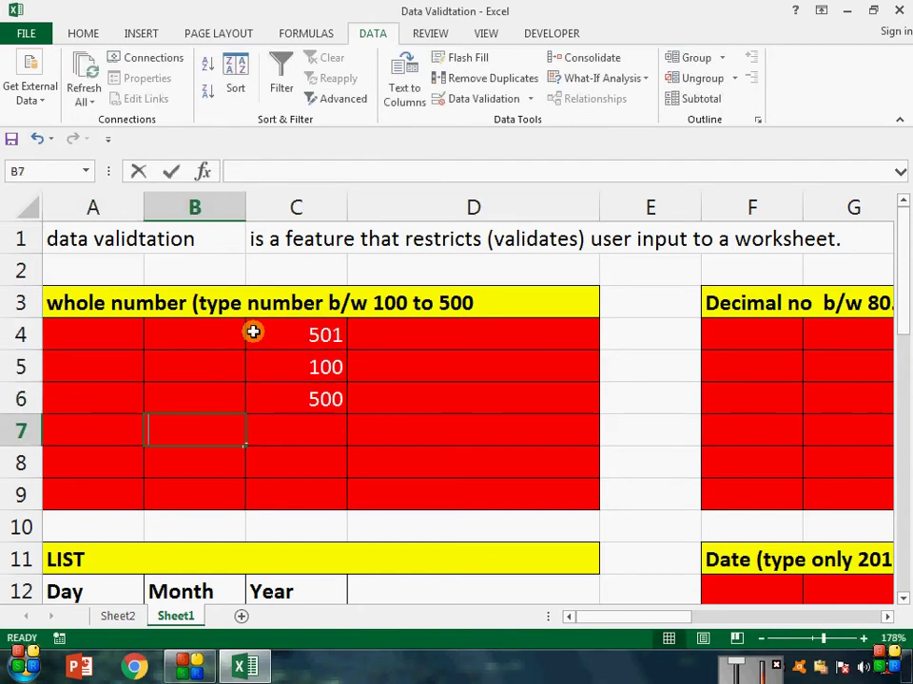
pyautogui.write('99')
pyautogui.press('Return')
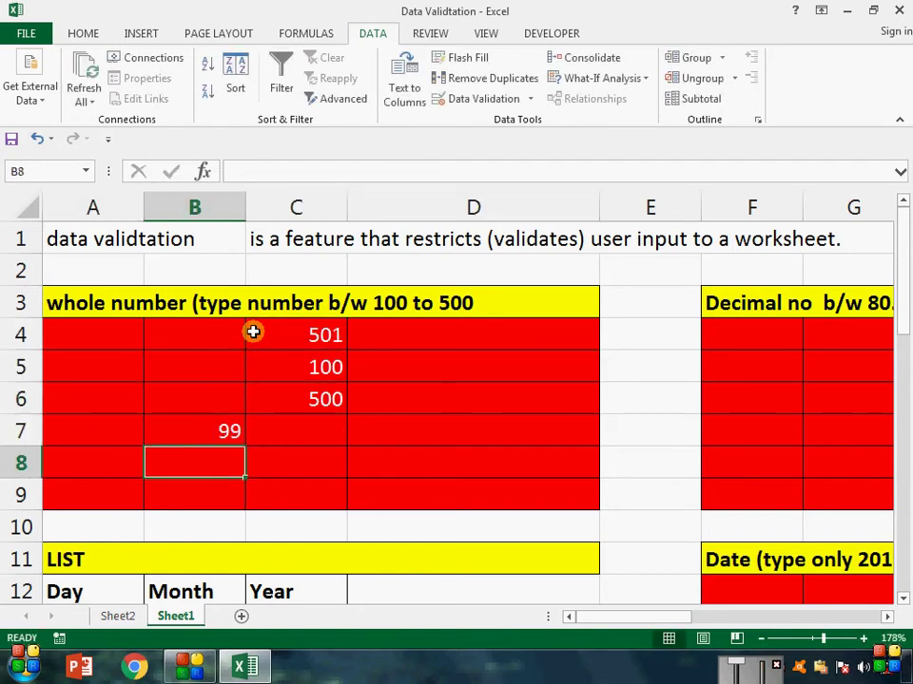
# Step: Confirm 100 is refused in B8 and reselect the whole-number block A4:D9
pyautogui.write('100')
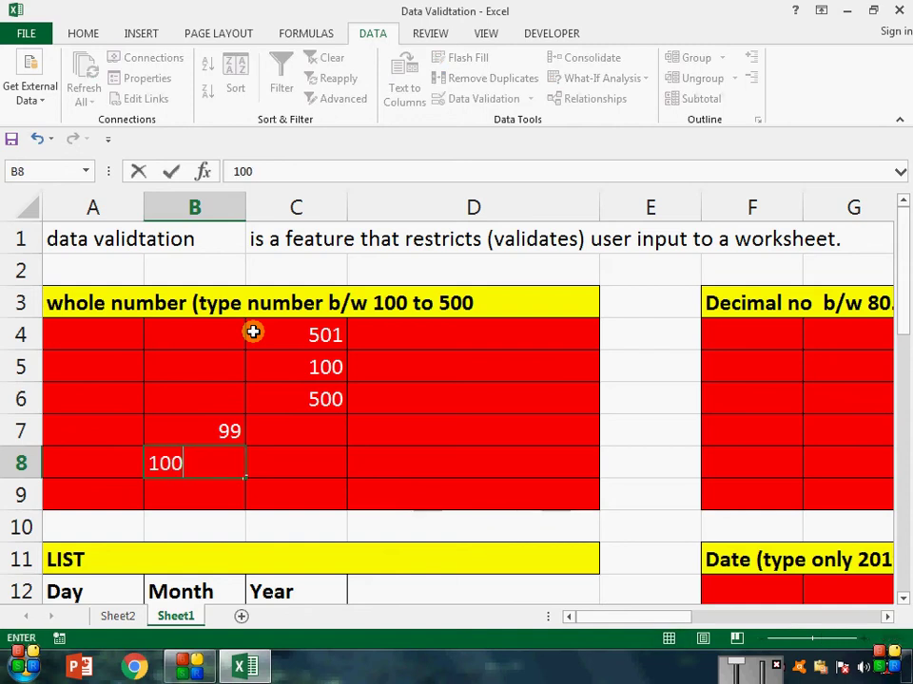
pyautogui.press('Return')
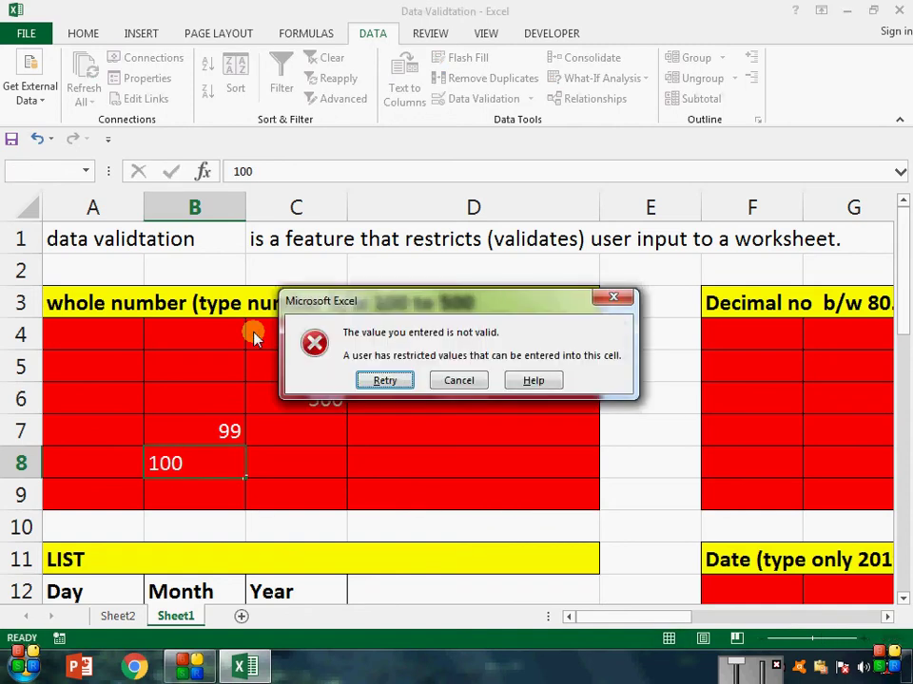
pyautogui.press('Escape')
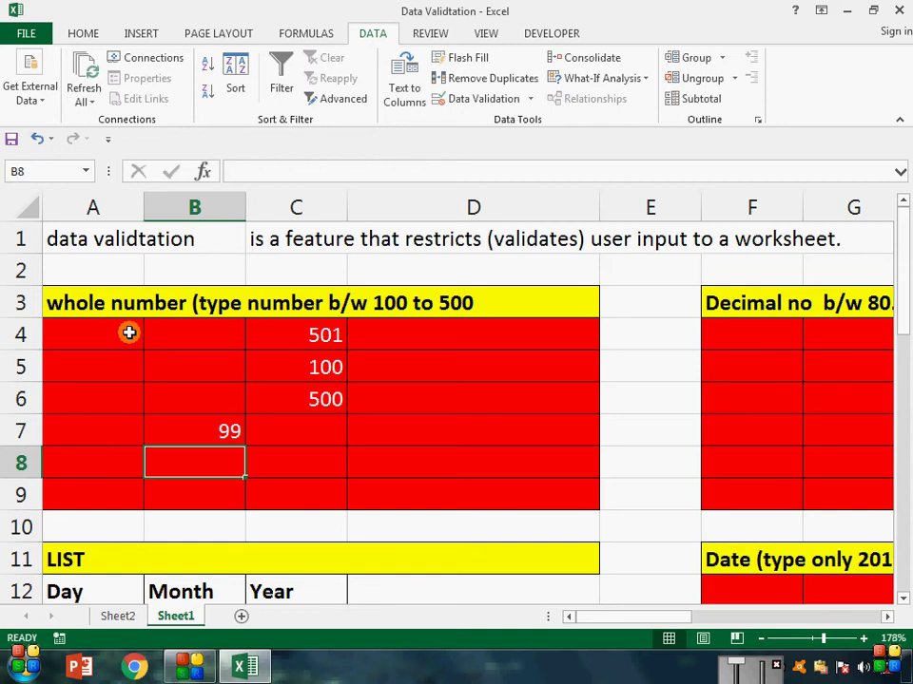
pyautogui.moveTo(130, 332); pyautogui.dragTo(576, 483)
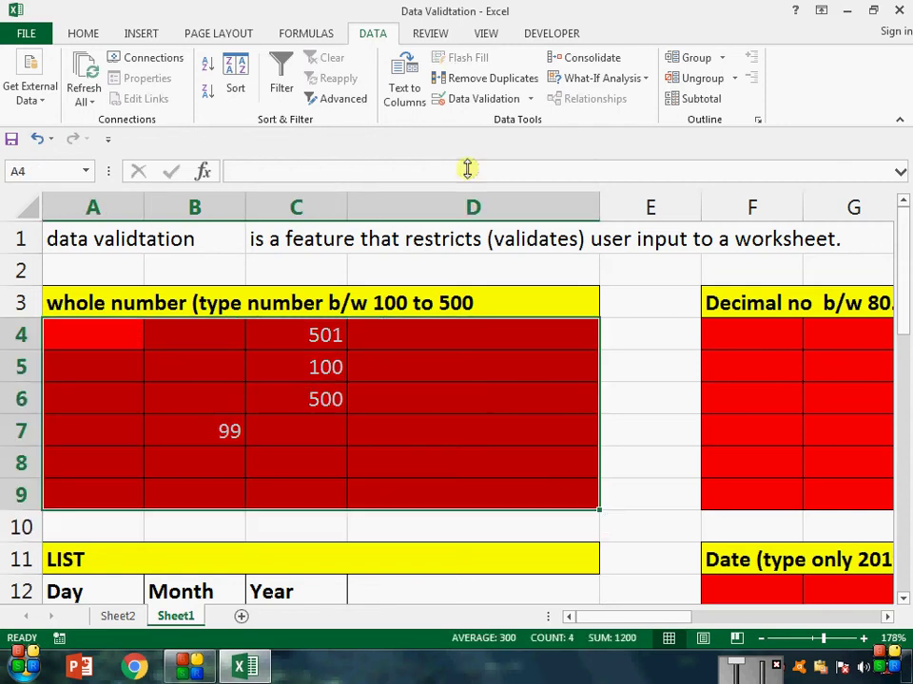
# Step: Reopen Data Validation for A4:D9, showing the not between 100 and 500 rule
pyautogui.click(494, 101)
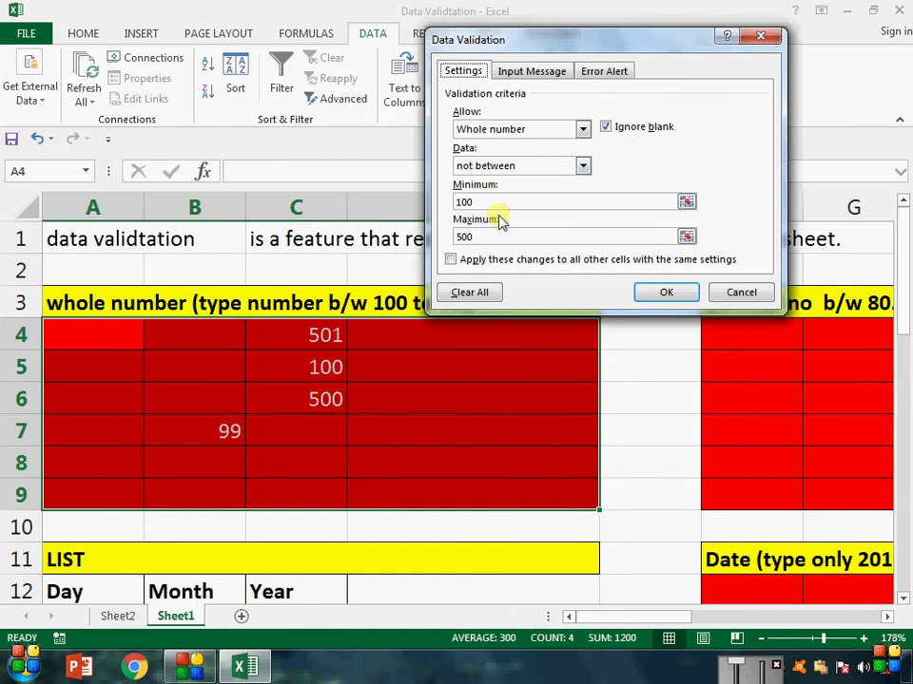
# Step: Try equal to, not equal to, greater than, less than, greater than or equal to, then settle on less than or equal to 100
pyautogui.click(589, 170)
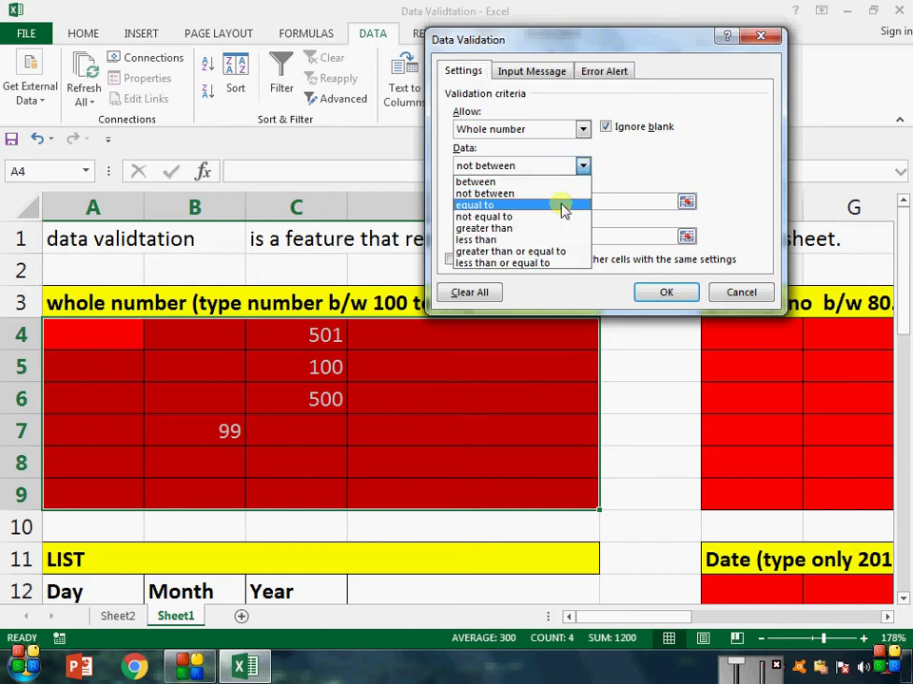
pyautogui.click(561, 204)
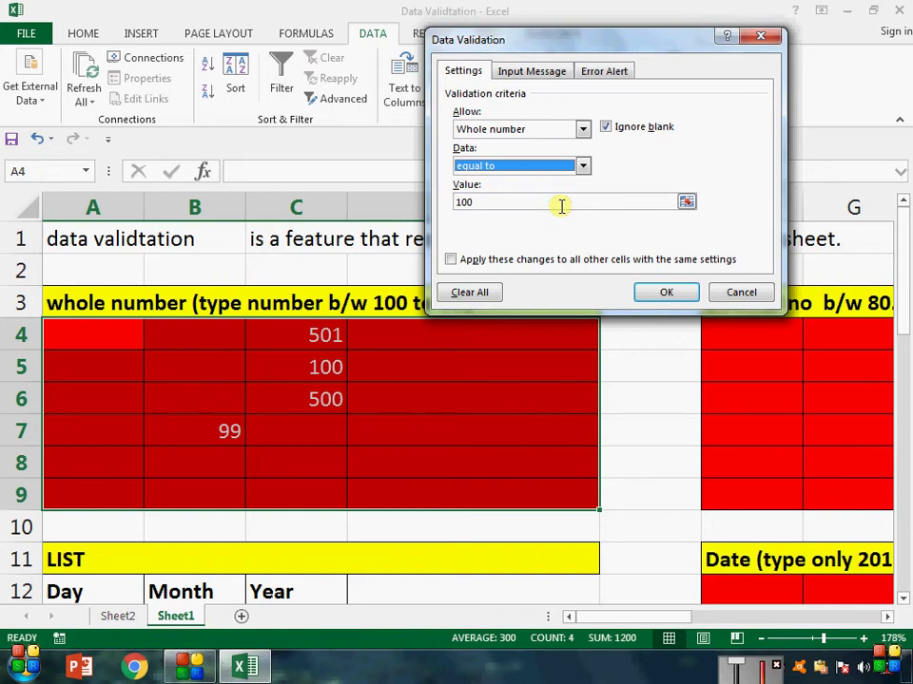
pyautogui.click(582, 167)
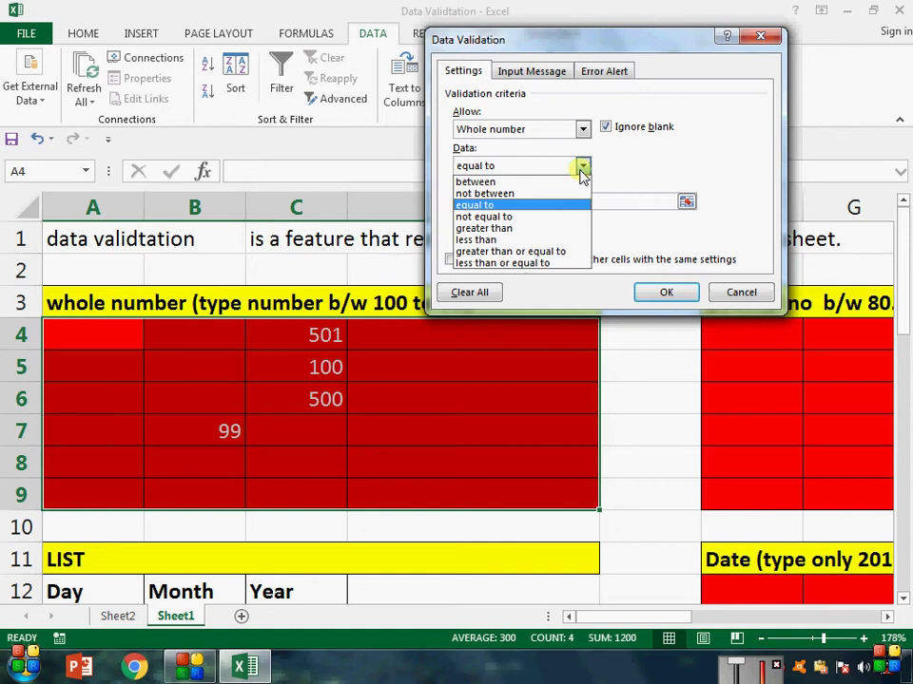
pyautogui.click(571, 226)
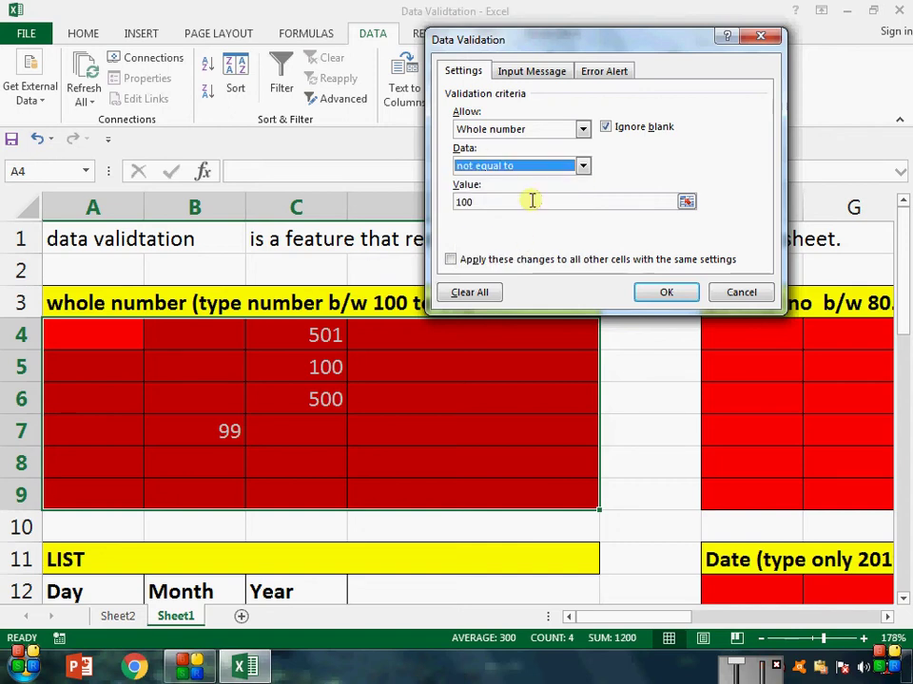
pyautogui.click(583, 166)
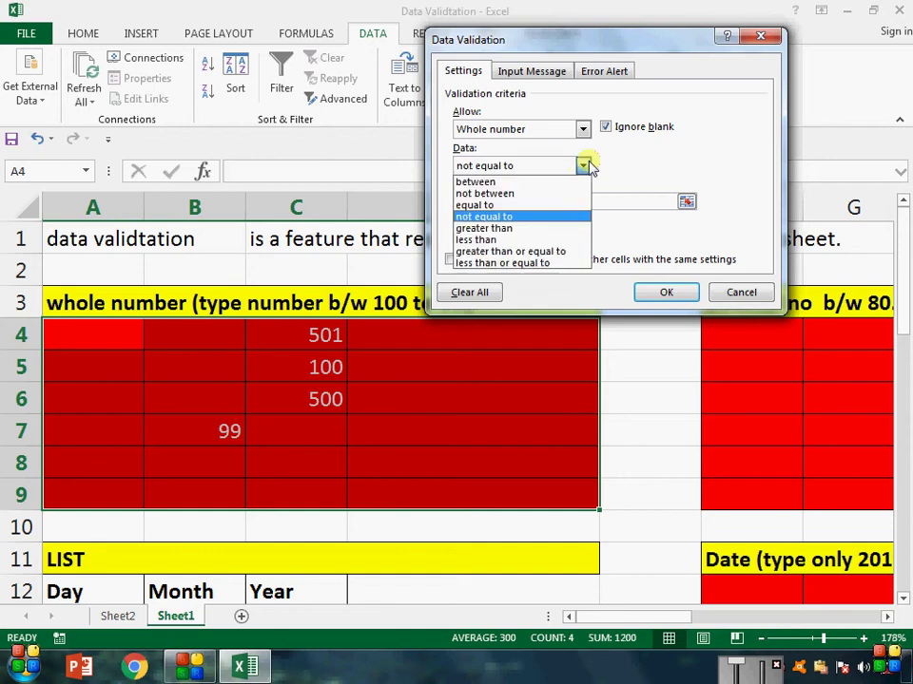
pyautogui.click(556, 229)
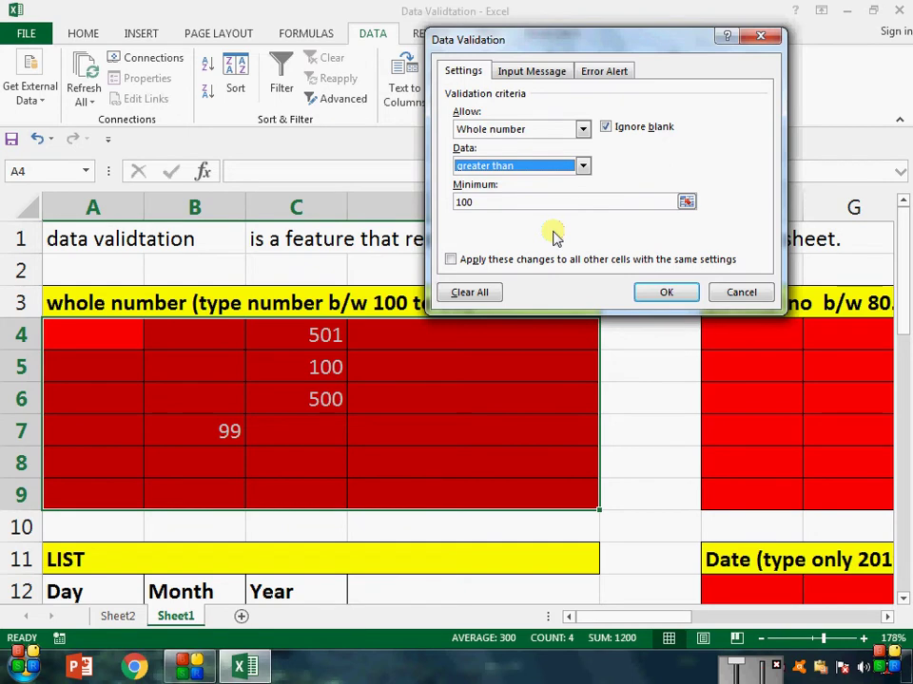
pyautogui.click(581, 166)
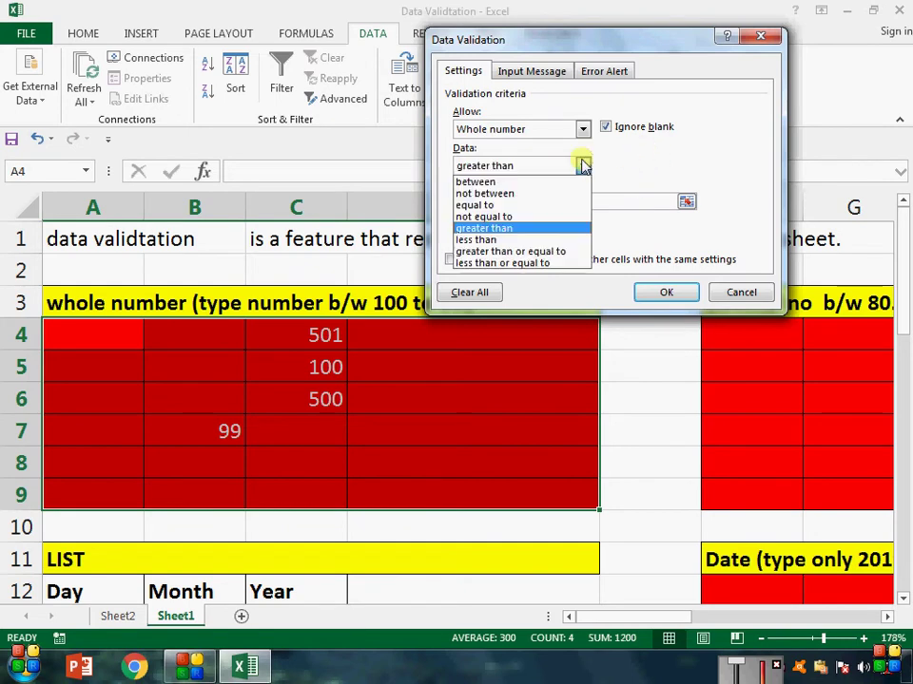
pyautogui.click(556, 239)
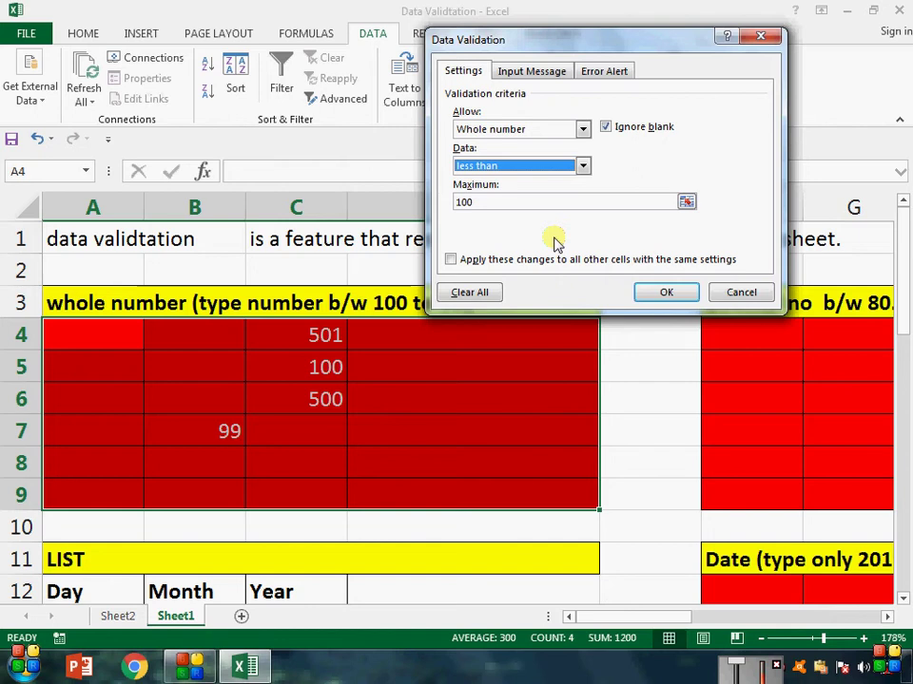
pyautogui.click(583, 166)
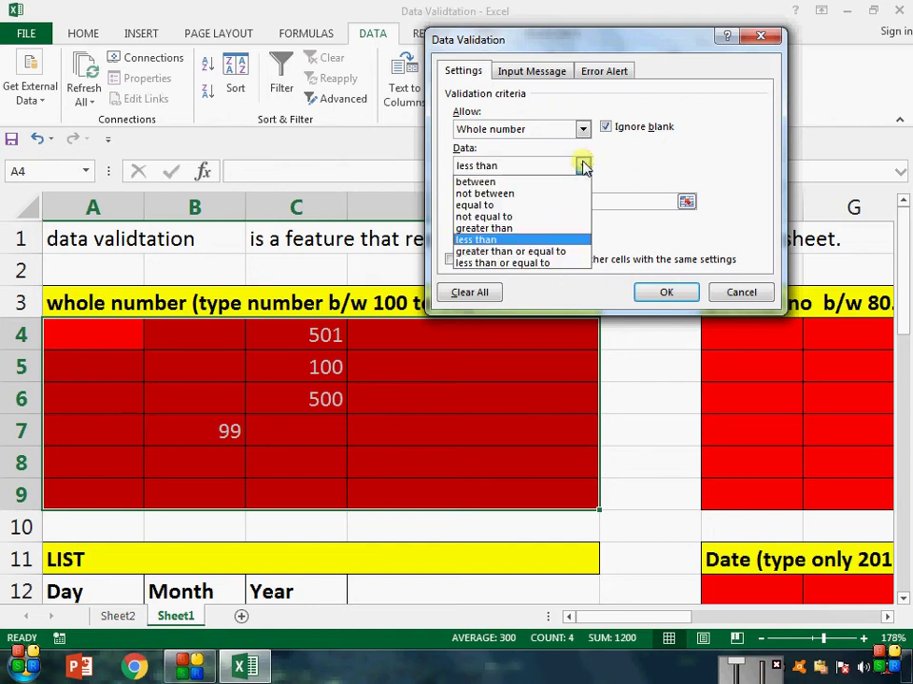
pyautogui.click(549, 252)
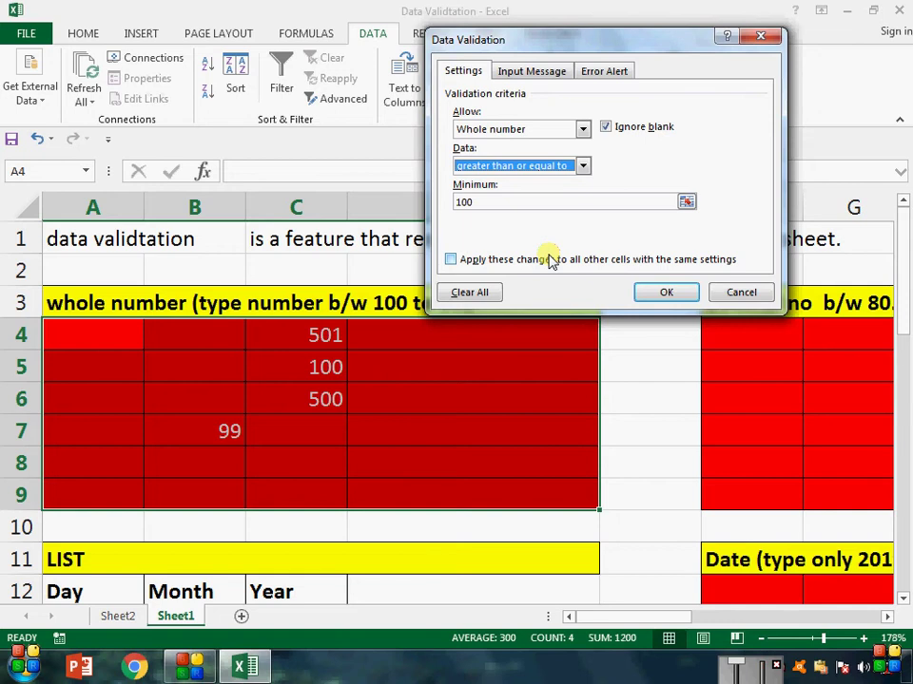
pyautogui.click(582, 167)
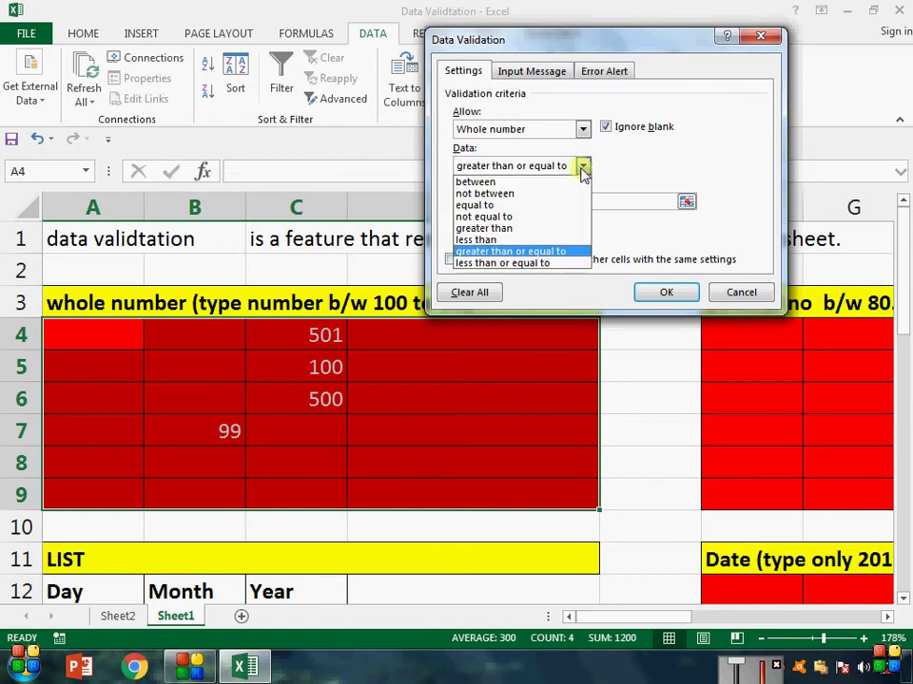
pyautogui.click(556, 264)
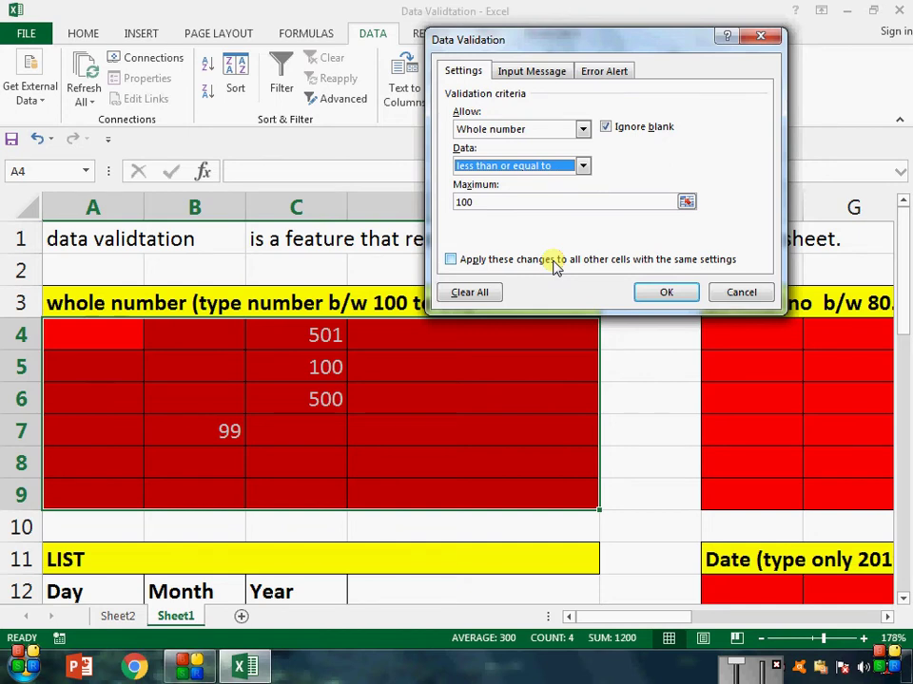
# Step: Apply the less-than-or-equal rule and select the decimal block F4:I9
pyautogui.press('Return')
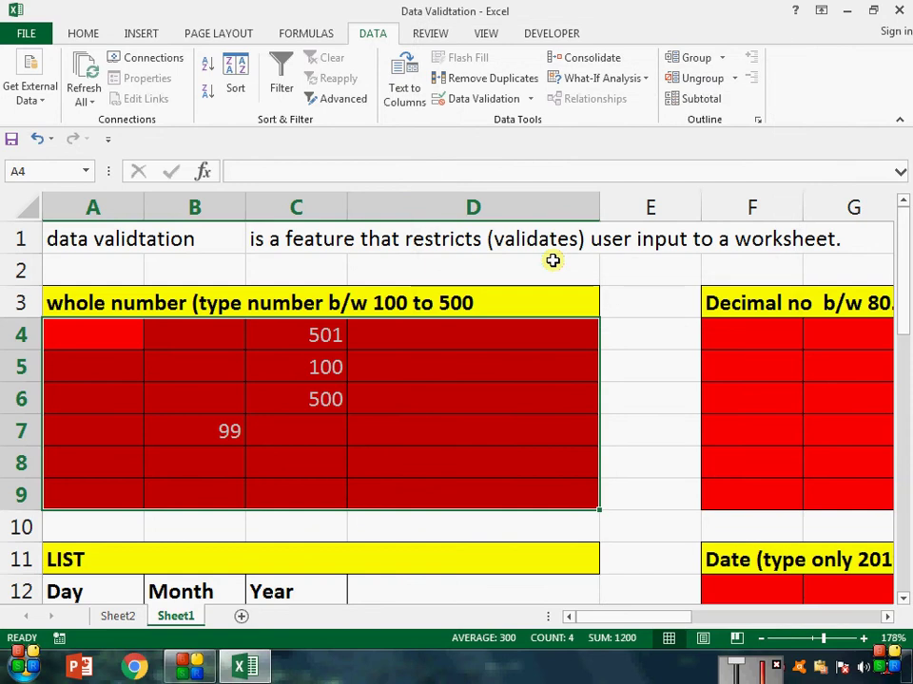
pyautogui.press('Right')
pyautogui.press('Right')
pyautogui.press('Right')
pyautogui.press('Right')
pyautogui.press('Right')
pyautogui.press('Right')
pyautogui.press('Right')
pyautogui.press('Right')
pyautogui.press('Right')
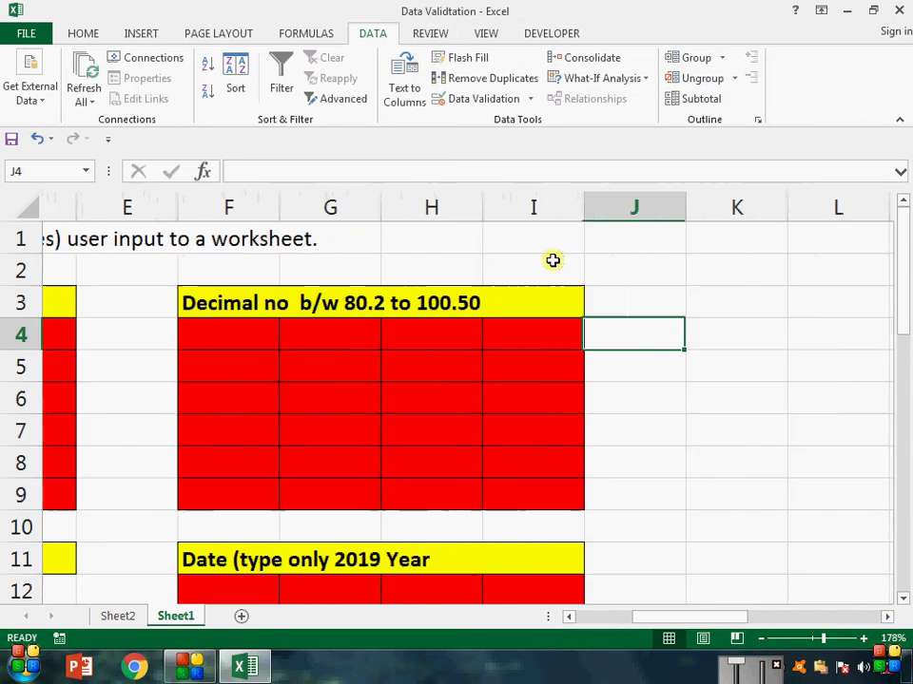
pyautogui.press('Left')
pyautogui.press('Left')
pyautogui.press('Left')
pyautogui.press('Left')
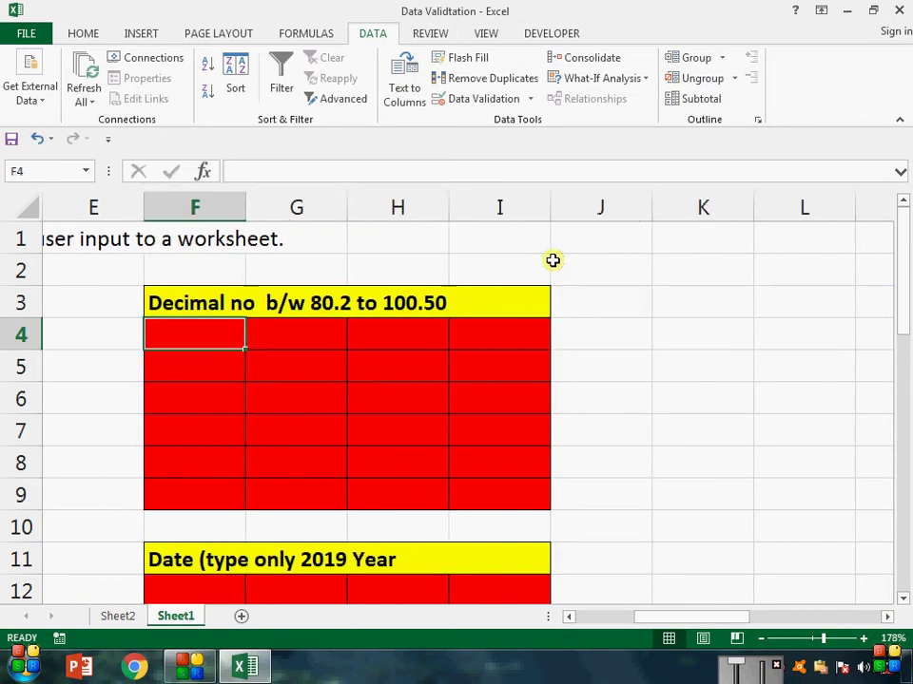
pyautogui.hotkey('shift', 'Right')
pyautogui.hotkey('shift', 'Right')
pyautogui.hotkey('shift', 'Right')
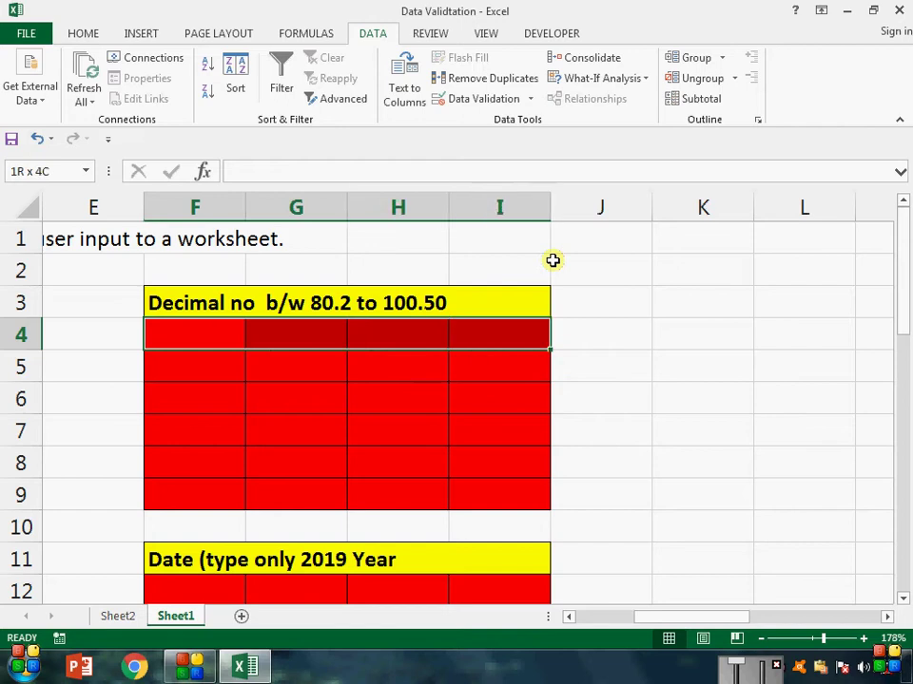
pyautogui.hotkey('shift', 'Down')
pyautogui.hotkey('shift', 'Down')
pyautogui.hotkey('shift', 'Down')
pyautogui.hotkey('shift', 'Down')
pyautogui.hotkey('shift', 'Down')
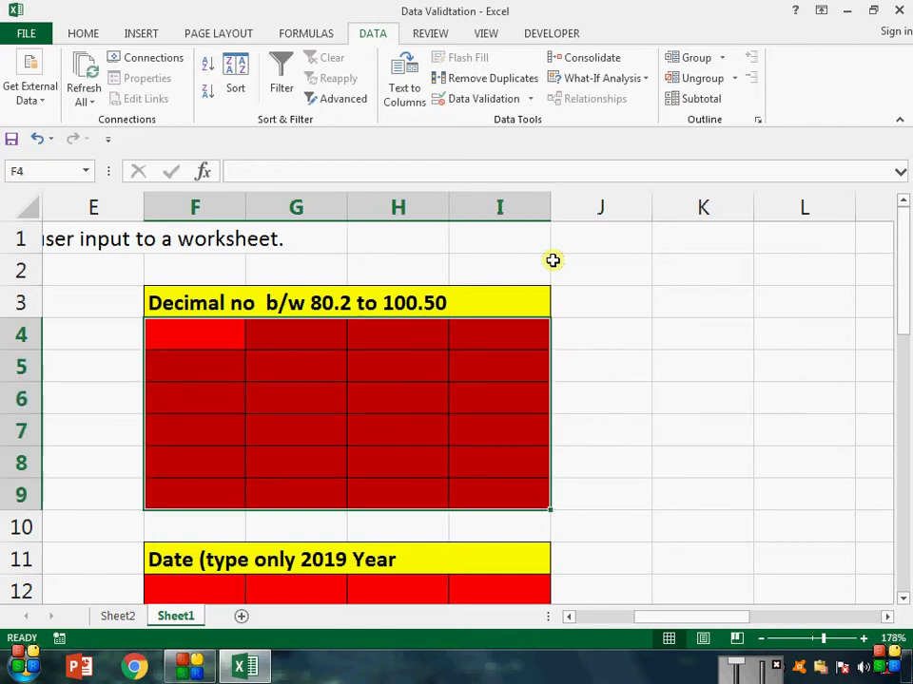
# Step: Give F4:I9 a decimal validation rule between 80.2 and 100.50
pyautogui.click(532, 100)
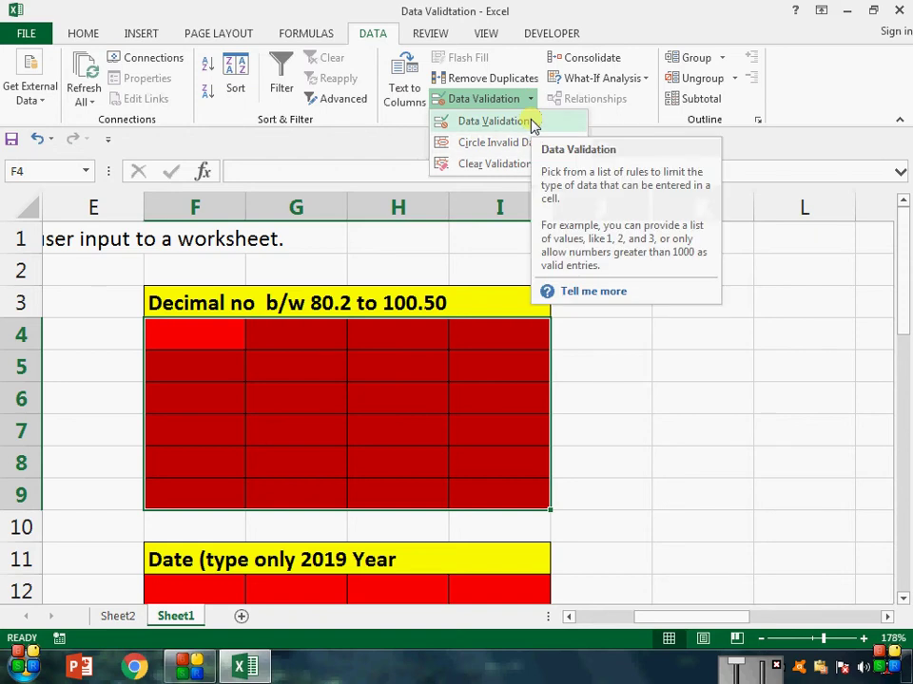
pyautogui.click(534, 122)
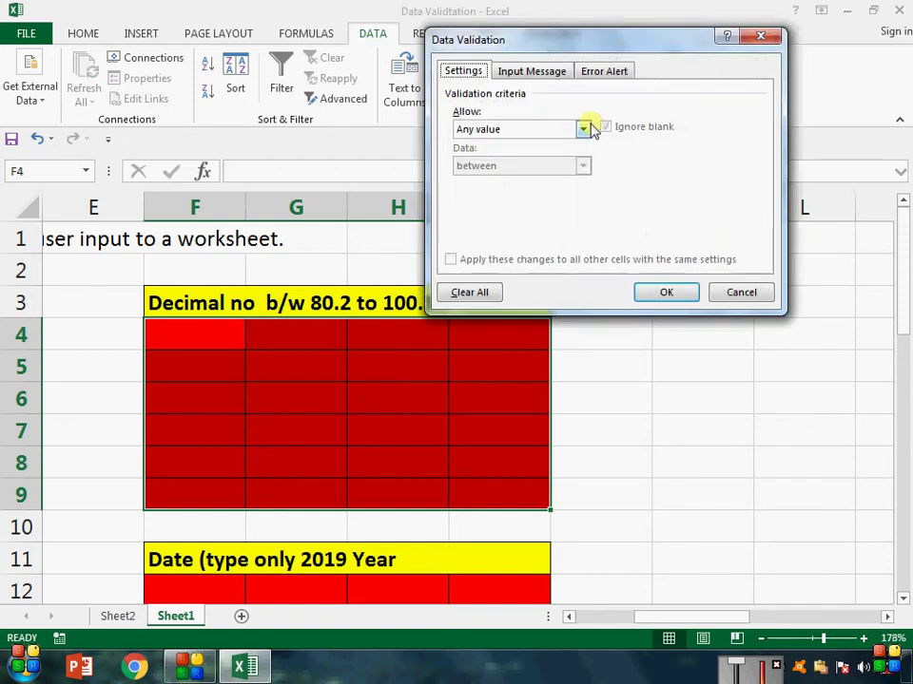
pyautogui.click(584, 128)
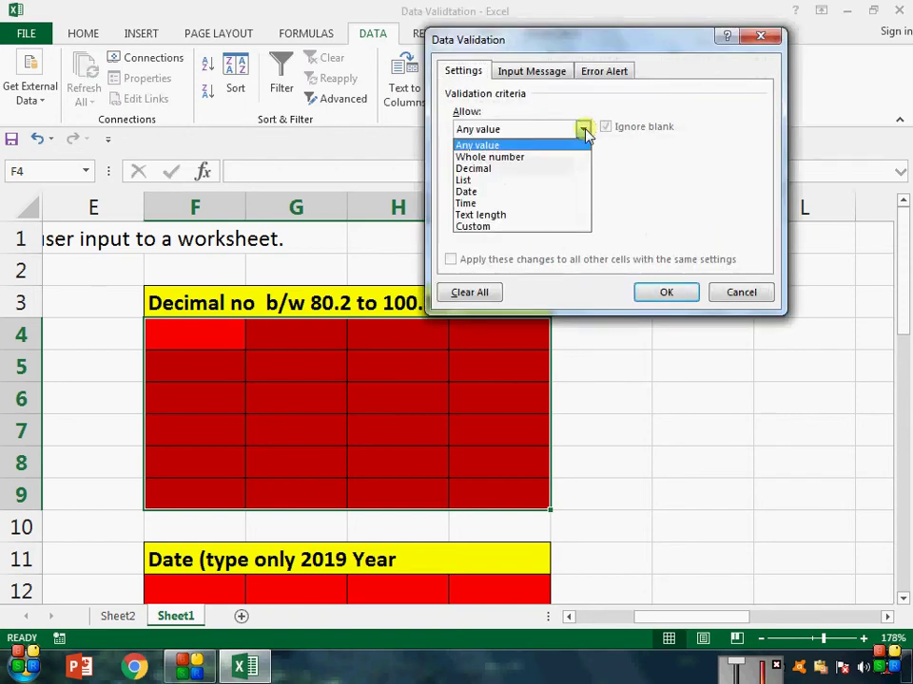
pyautogui.click(539, 169)
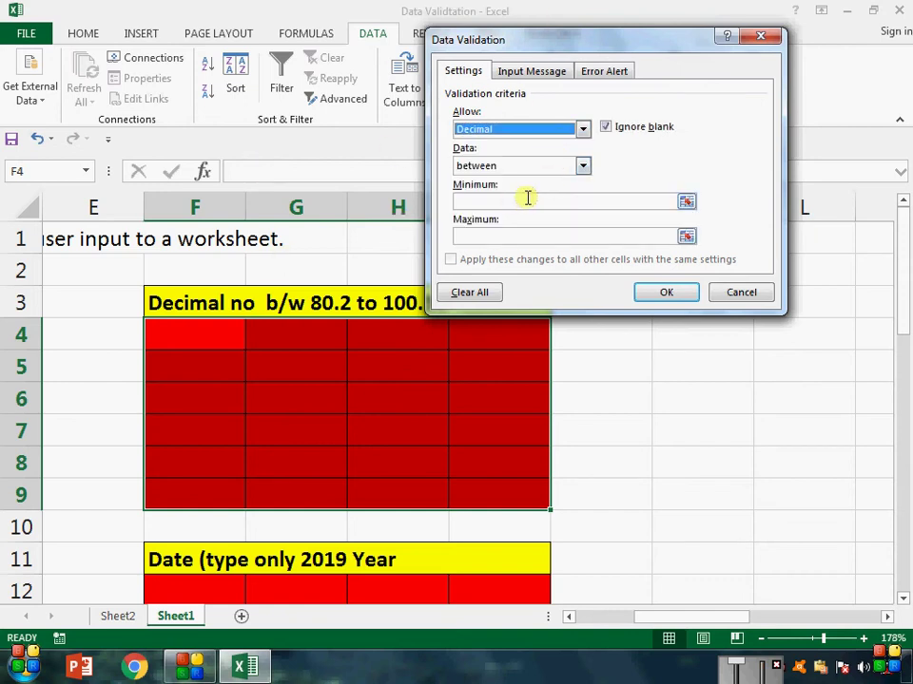
pyautogui.click(528, 197)
pyautogui.moveTo(585, 49); pyautogui.dragTo(671, 61)
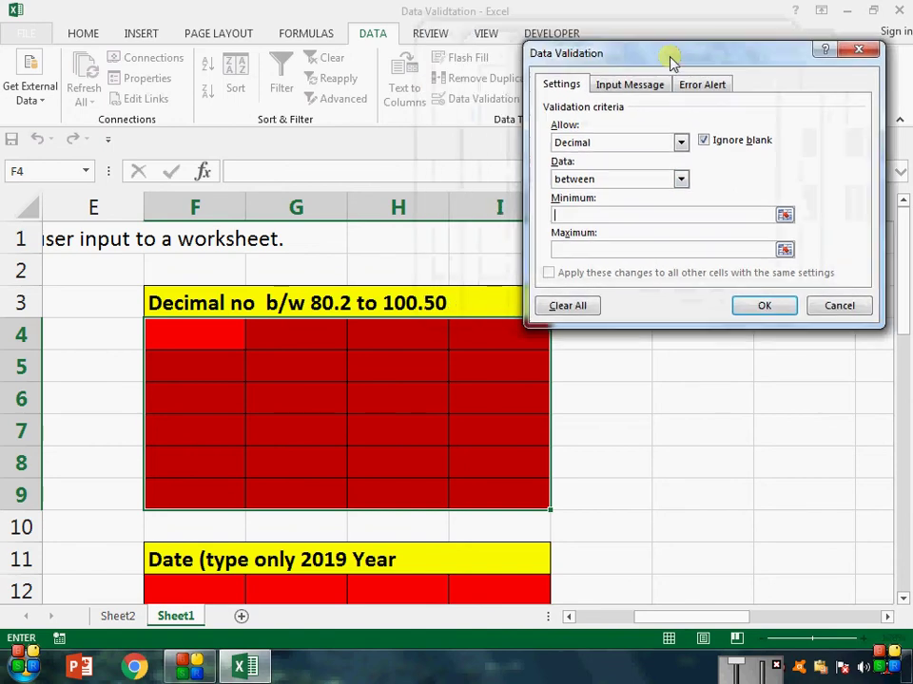
pyautogui.write('80')
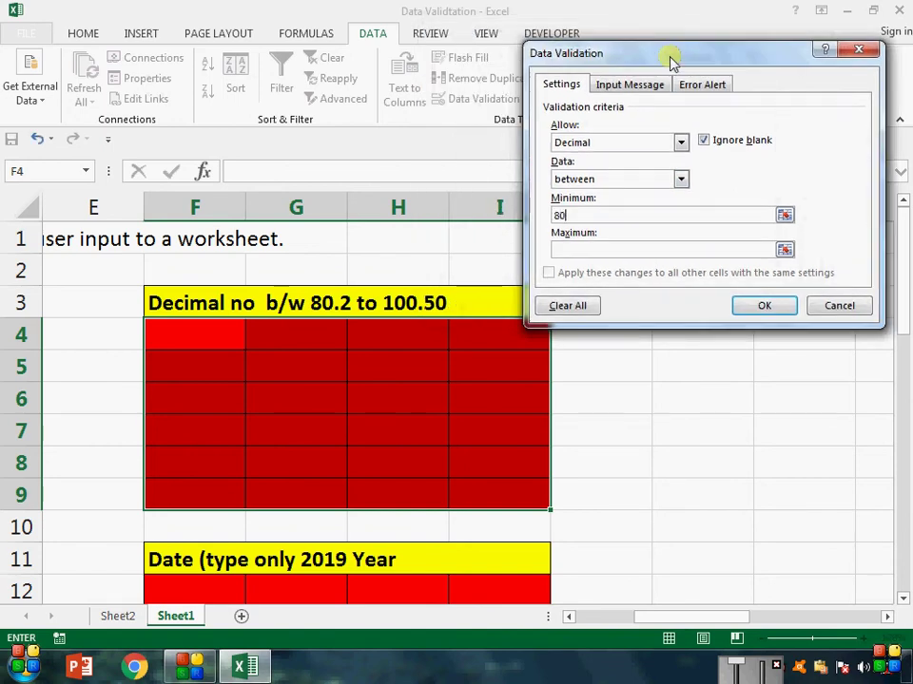
pyautogui.write('.2')
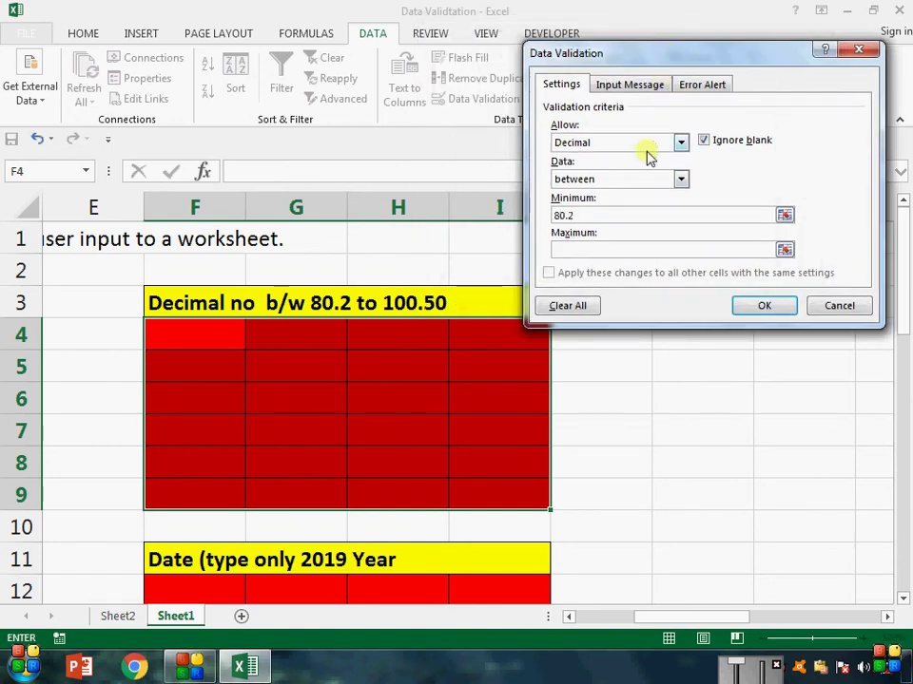
pyautogui.click(640, 248)
pyautogui.write('1')
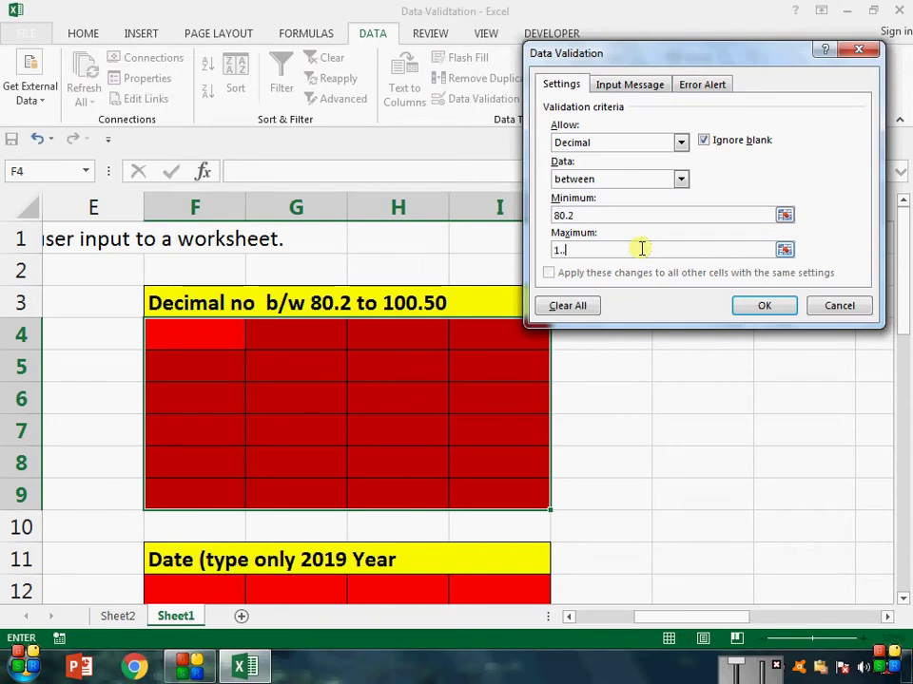
pyautogui.write('00.50')
pyautogui.click(781, 311)
pyautogui.click(315, 344)
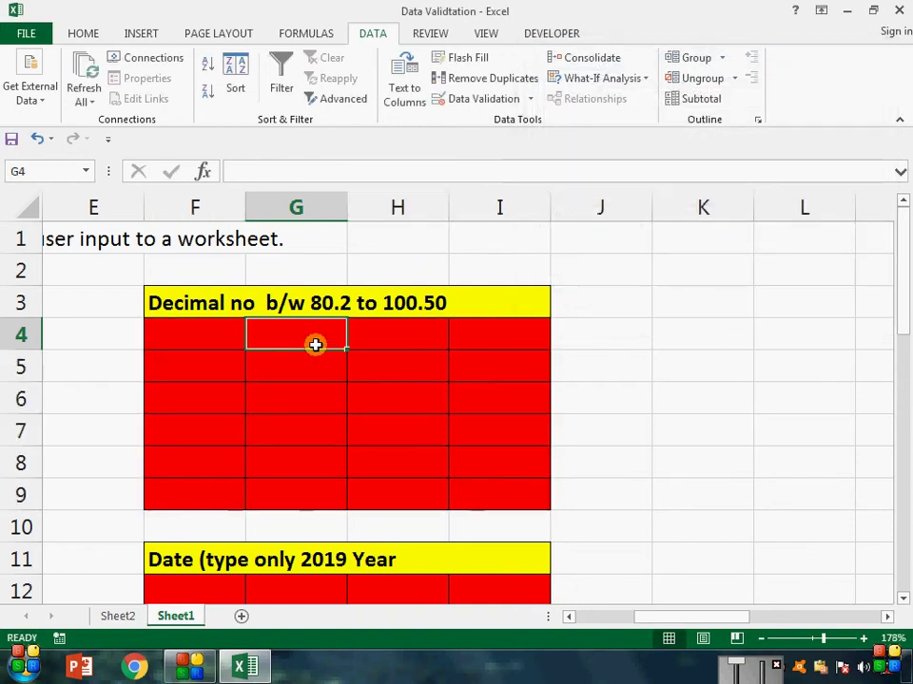
# Step: Enter the test decimals 82.1 in G4 and 82.3 in G5
pyautogui.write('82.1')
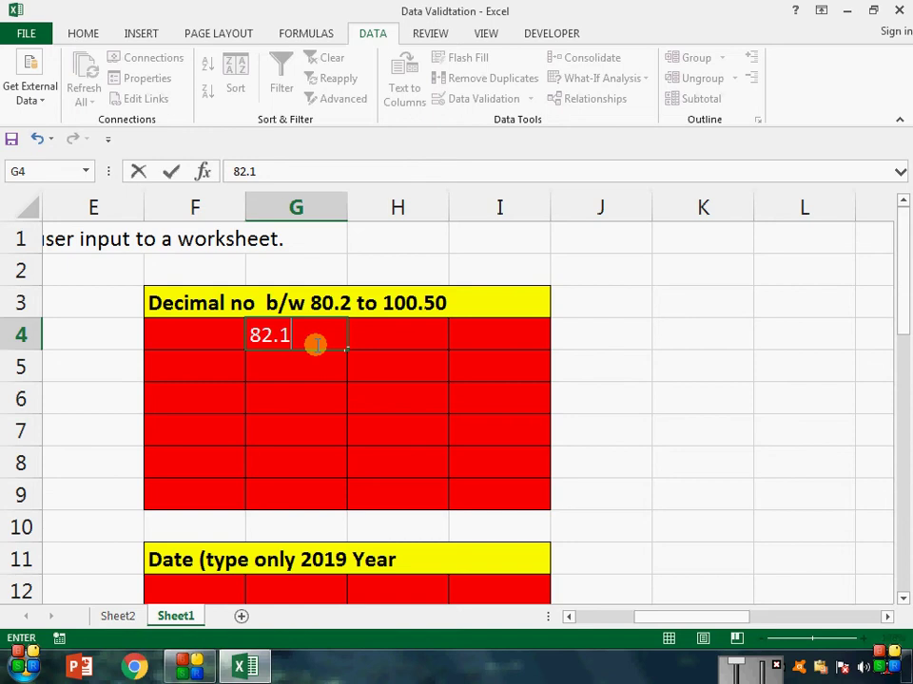
pyautogui.press('Return')
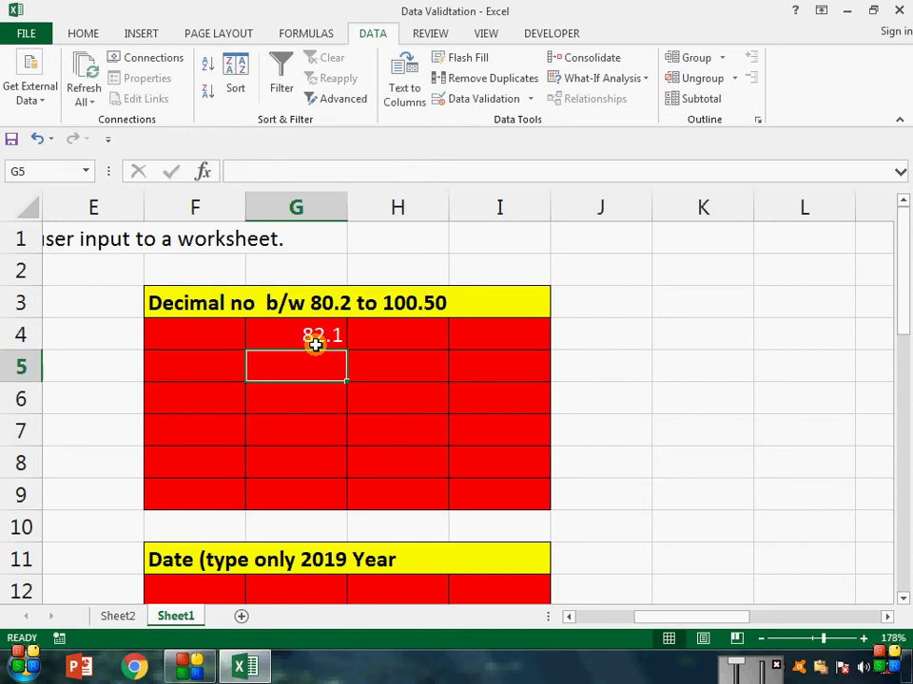
pyautogui.write('820.')
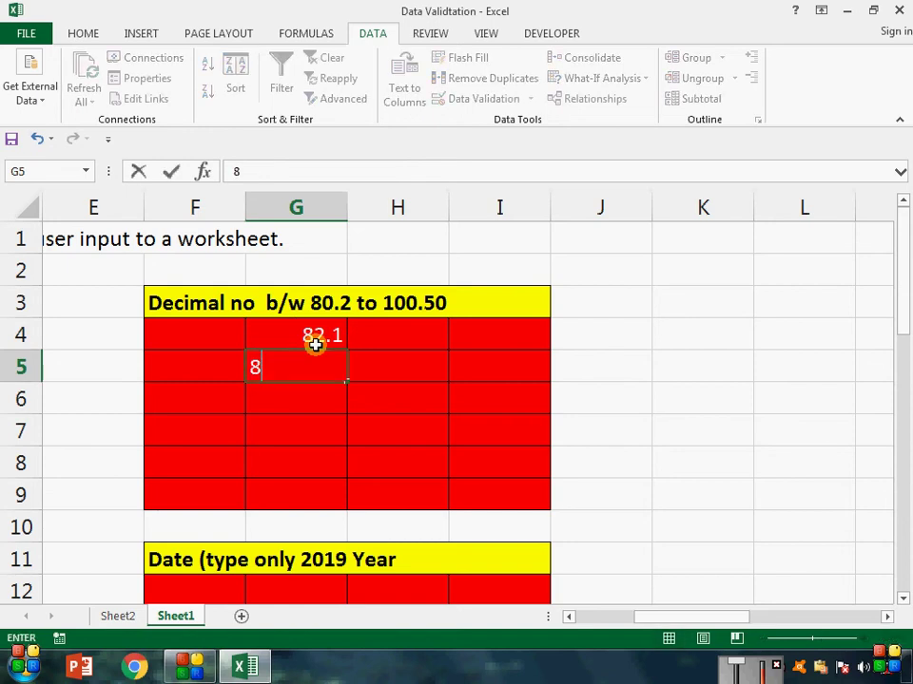
pyautogui.press('BackSpace')
pyautogui.press('BackSpace')
pyautogui.press('BackSpace')
pyautogui.write('2.3')
pyautogui.press('Return')
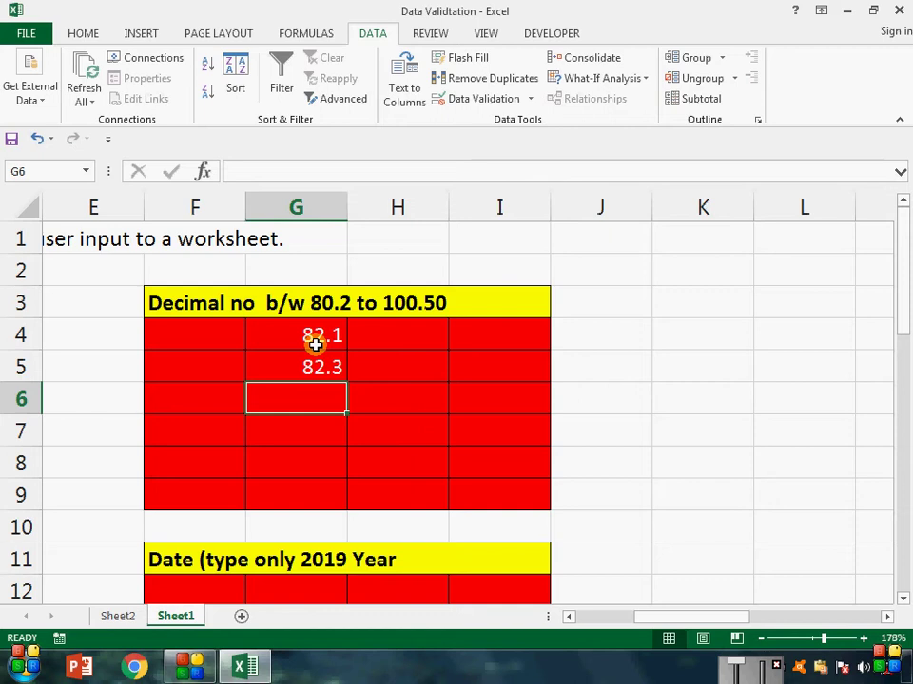
pyautogui.press('Left')
pyautogui.press('Left')
pyautogui.press('Left')
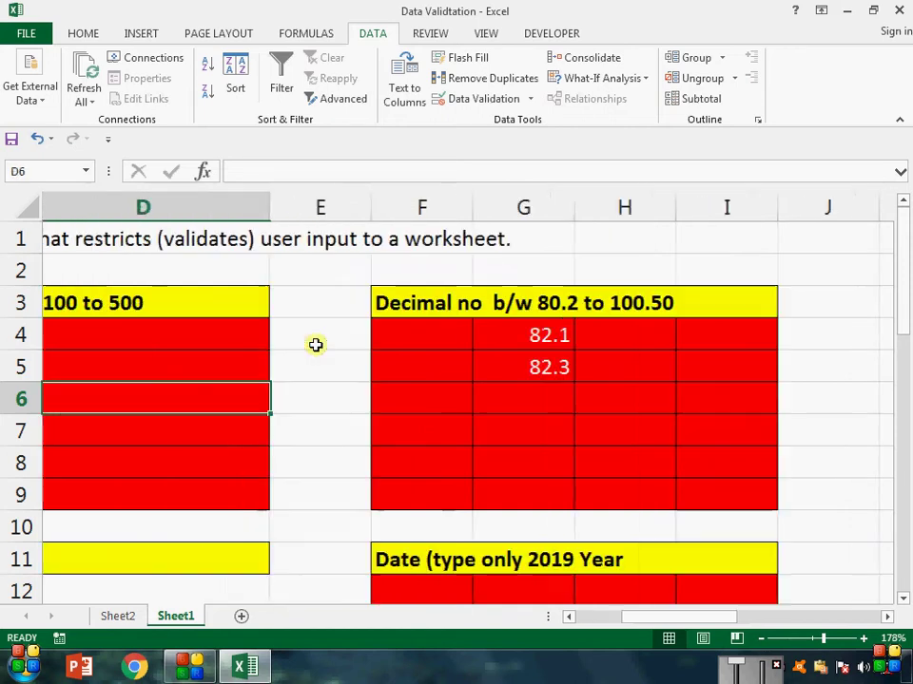
# Step: Move into the LIST section's Day/Month/Year cells, viewing the Allow types without adding a rule
pyautogui.press('Left')
pyautogui.press('Left')
pyautogui.press('Left')
pyautogui.press('Down')
pyautogui.press('Down')
pyautogui.press('Down')
pyautogui.press('Down')
pyautogui.press('Down')
pyautogui.press('Down')
pyautogui.press('Down')
pyautogui.press('Down')
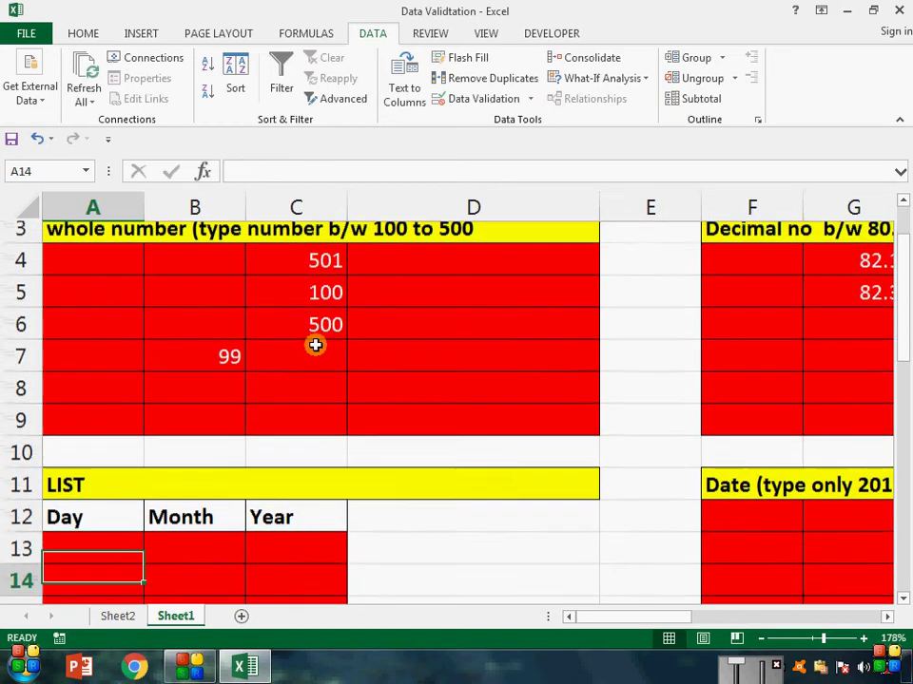
pyautogui.scroll(-1, 315, 345)
pyautogui.click(491, 99)
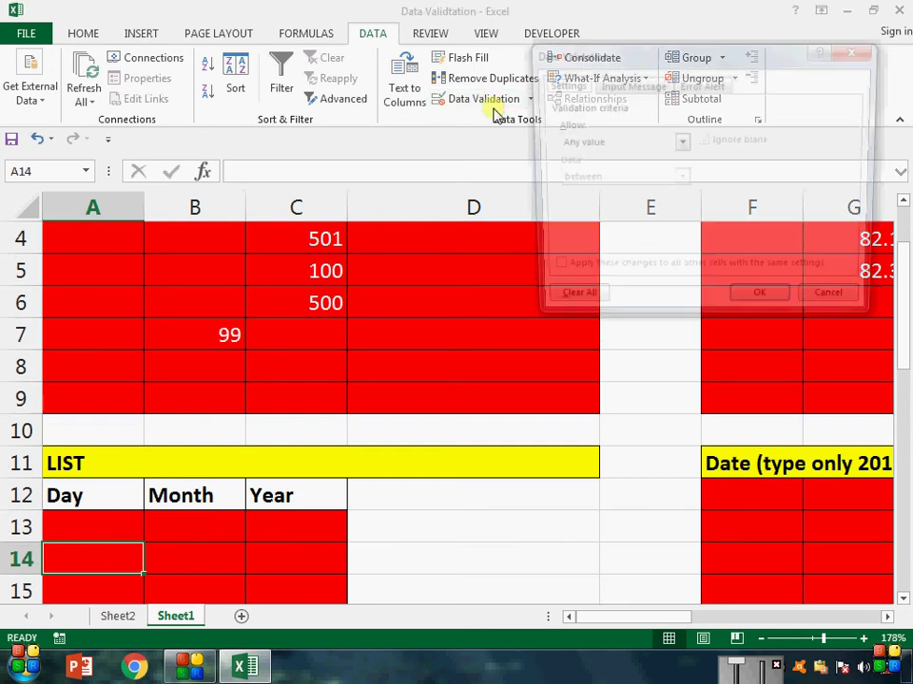
pyautogui.click(681, 143)
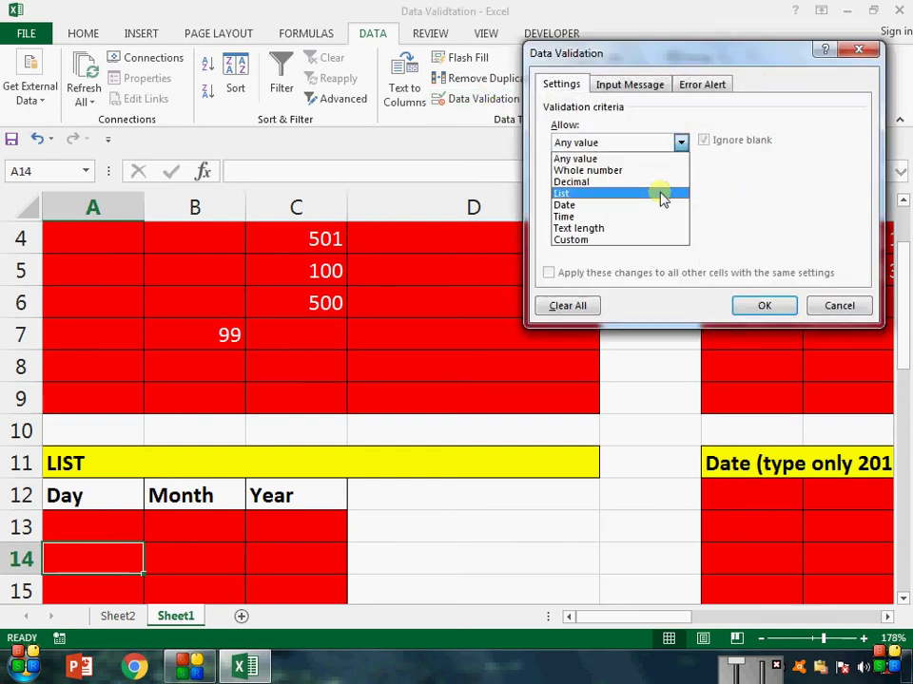
pyautogui.click(864, 50)
pyautogui.click(864, 50)
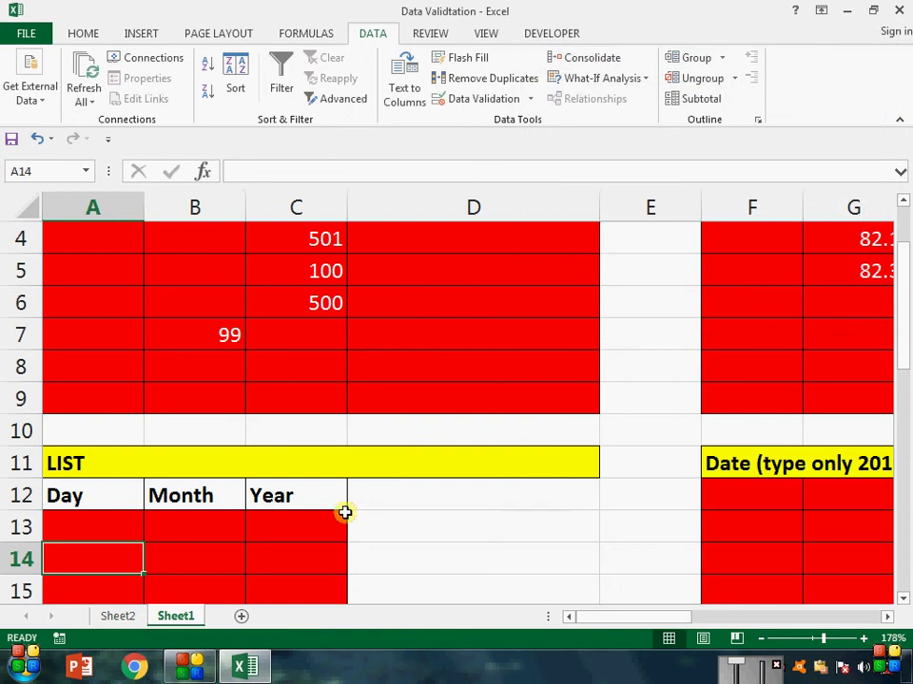
pyautogui.click(344, 518)
pyautogui.scroll(-2, 347, 513)
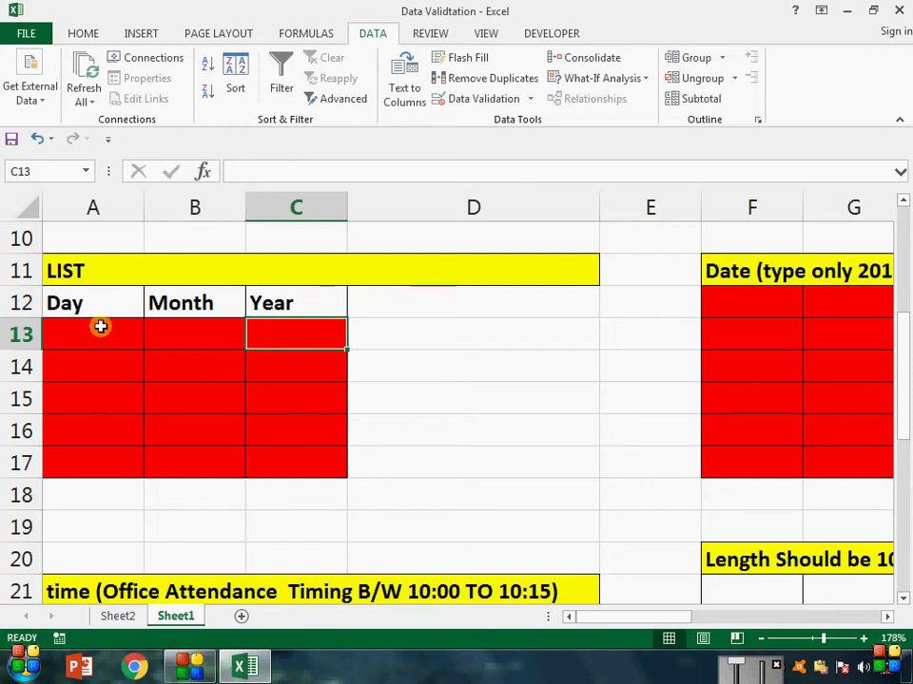
# Step: Restrict A13:A17 to a dropdown list with source 1,2,3,4,5,6,7,8,9,10
pyautogui.moveTo(99, 326); pyautogui.dragTo(99, 470)
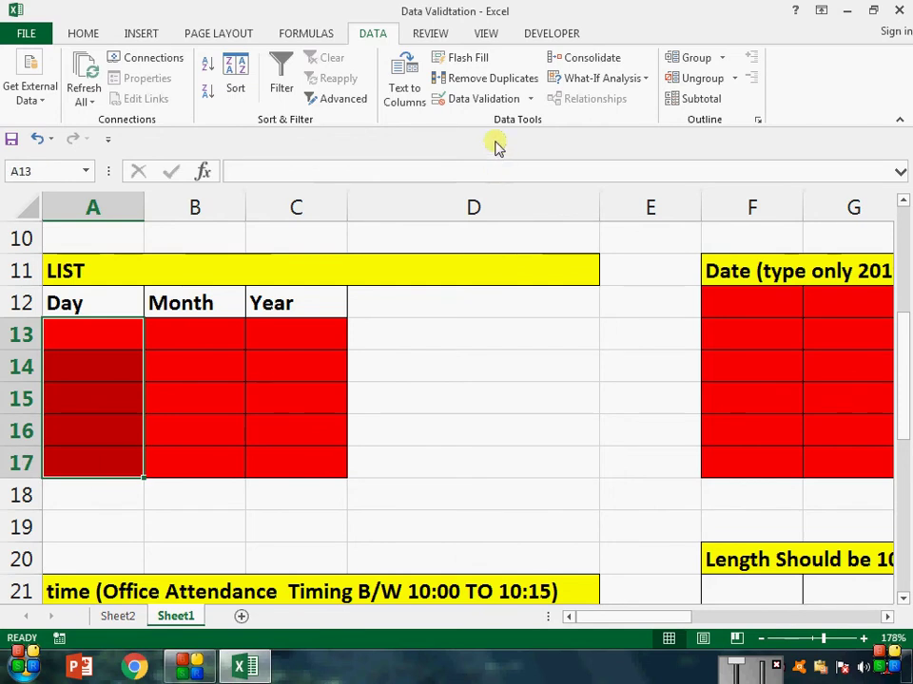
pyautogui.click(494, 105)
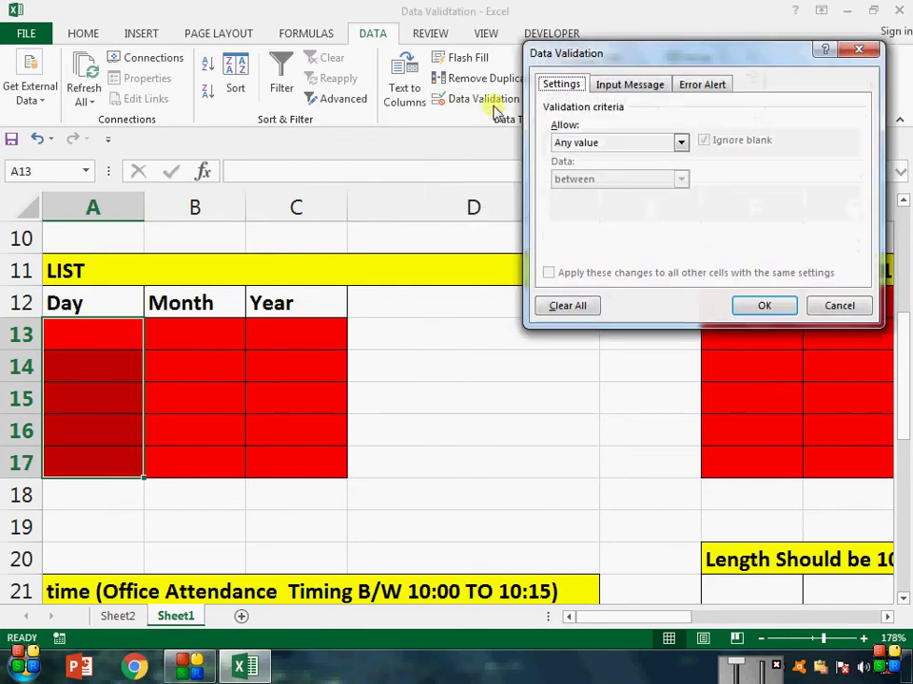
pyautogui.click(680, 143)
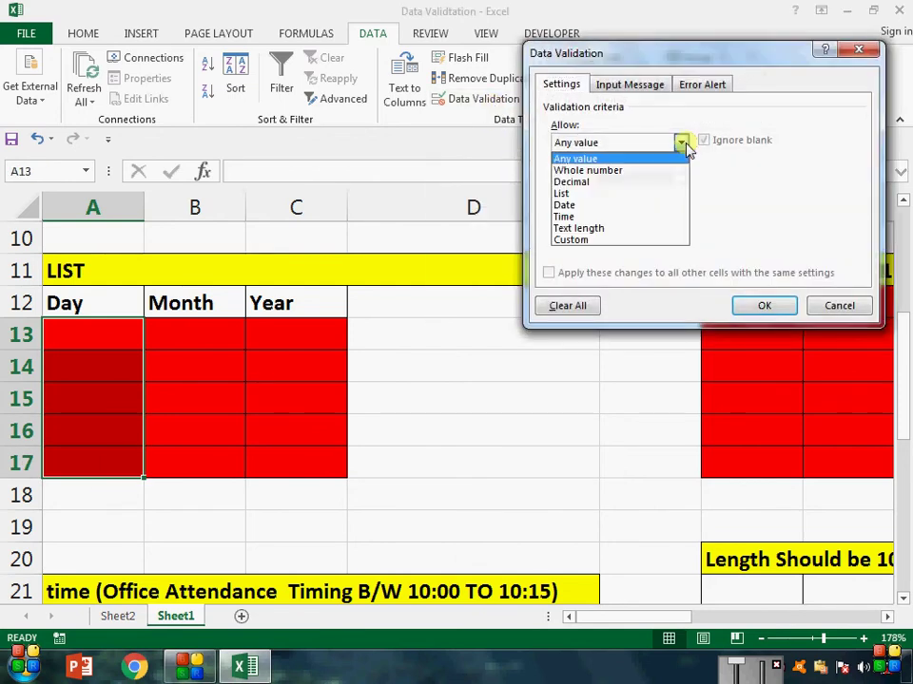
pyautogui.click(662, 196)
pyautogui.click(653, 214)
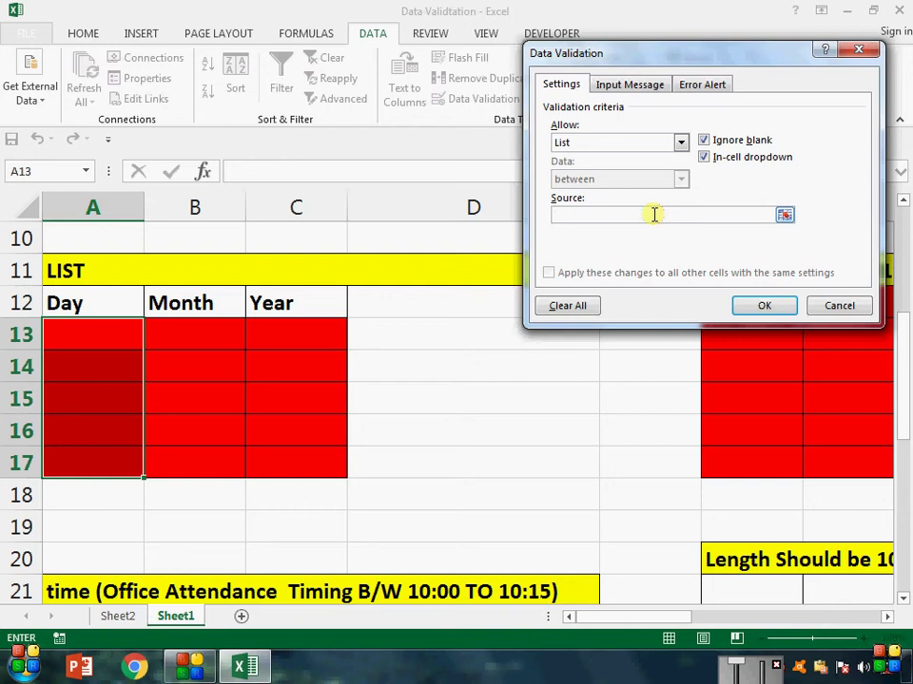
pyautogui.click(654, 214)
pyautogui.write('1,2,3,4,5,6,7,8,9,10')
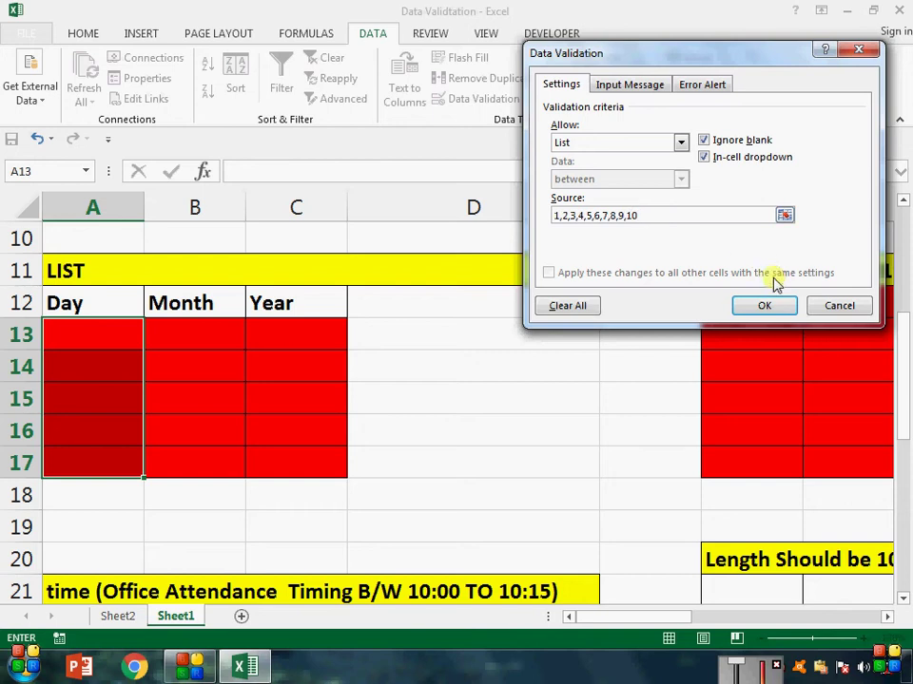
pyautogui.click(762, 308)
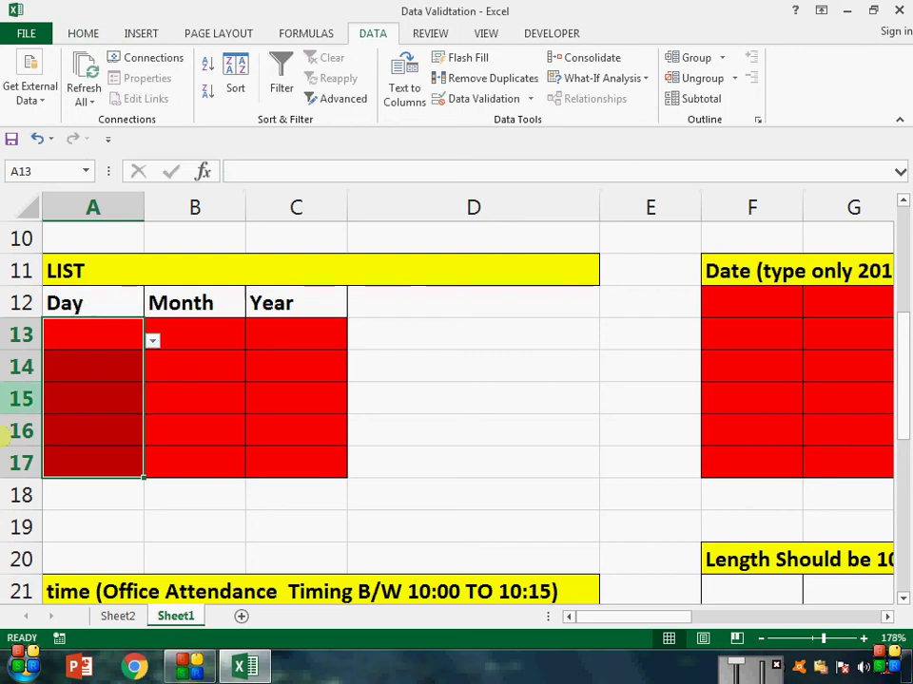
# Step: Pick 6 in A13, 9 in A14 and 2 in A15 from the cell dropdowns
pyautogui.click(153, 342)
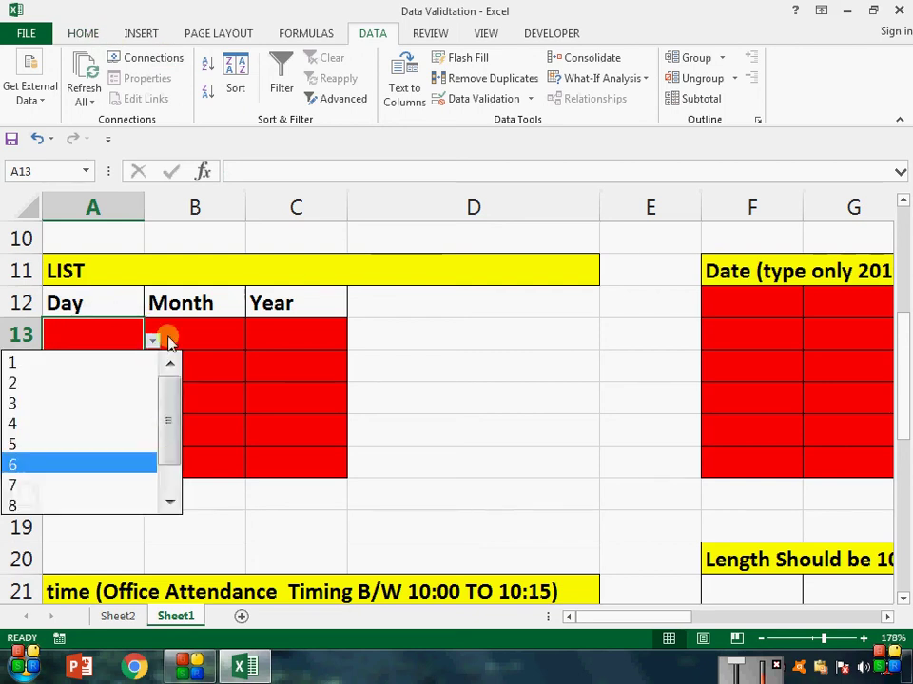
pyautogui.click(74, 464)
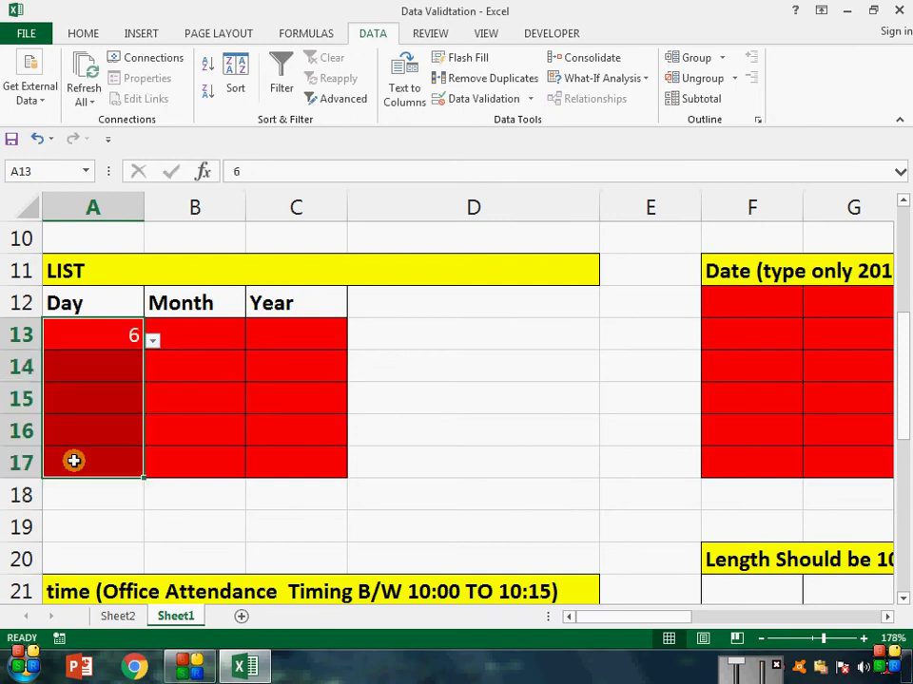
pyautogui.click(141, 373)
pyautogui.click(152, 373)
pyautogui.moveTo(170, 453); pyautogui.dragTo(169, 516)
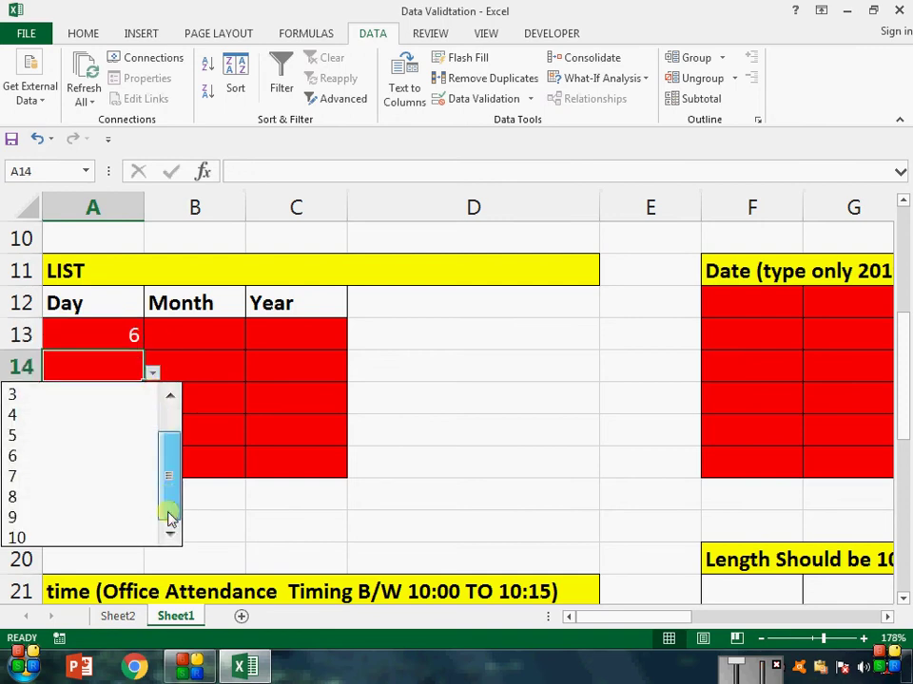
pyautogui.click(120, 523)
pyautogui.click(122, 399)
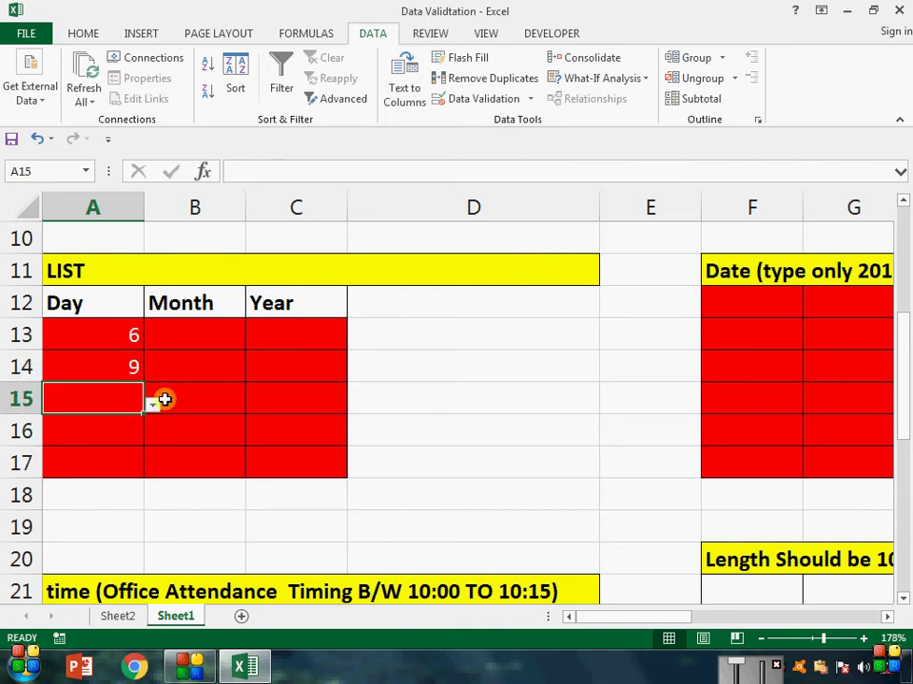
pyautogui.click(152, 404)
pyautogui.click(154, 447)
# Step: Enter jan, feb and mar in D13, D14 and D15
pyautogui.press('Right')
pyautogui.press('Right')
pyautogui.press('Right')
pyautogui.press('Up')
pyautogui.press('Up')
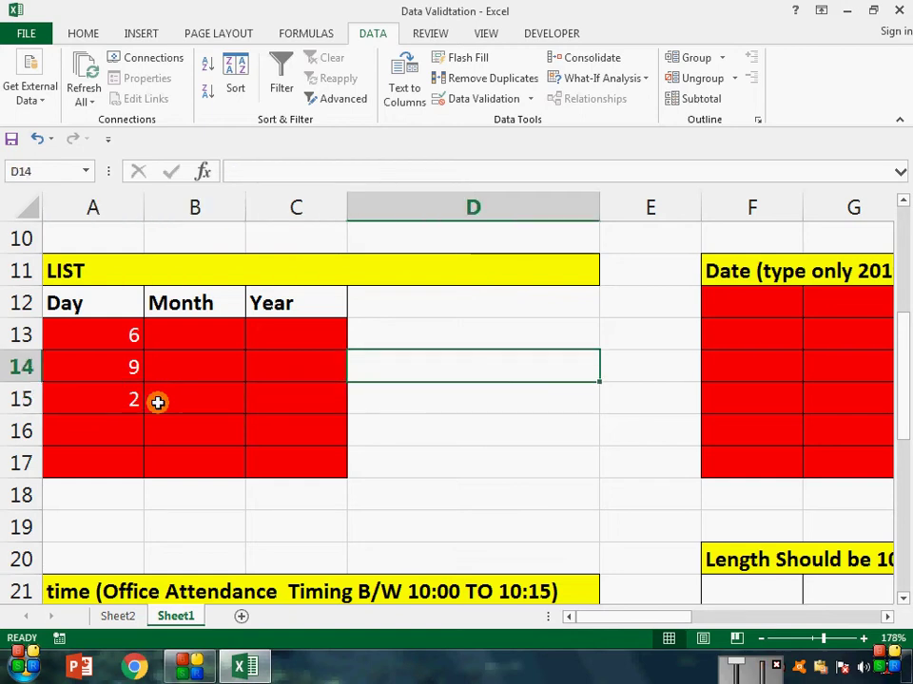
pyautogui.write('jan')
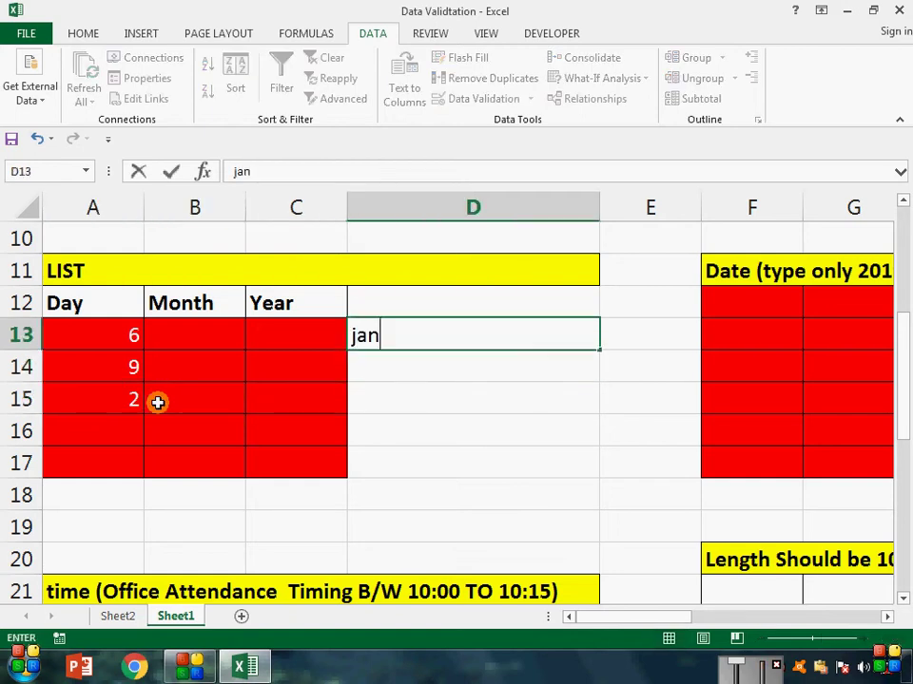
pyautogui.press('Return')
pyautogui.write('f')
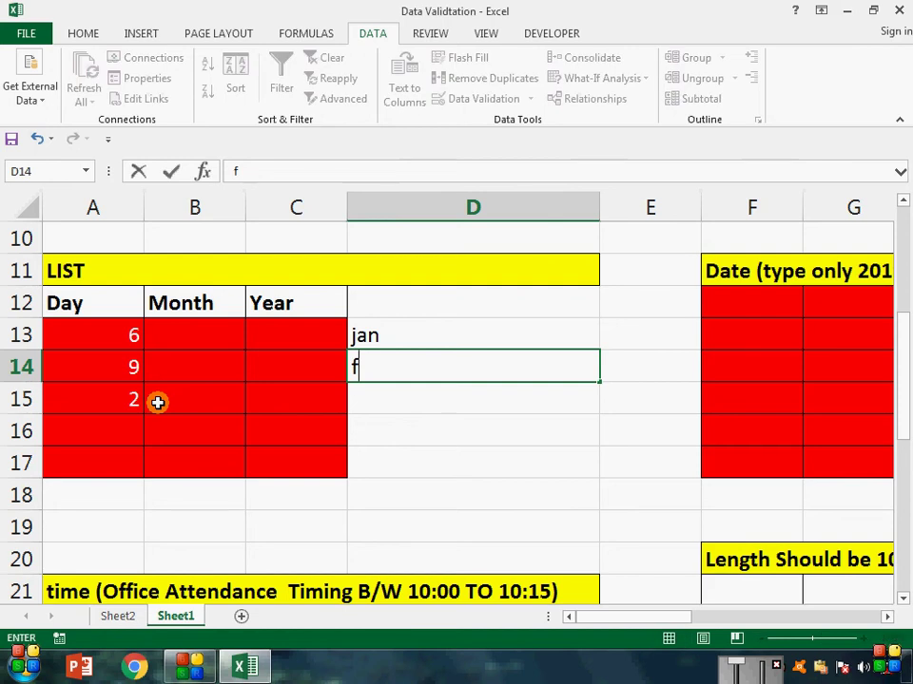
pyautogui.write('eb')
pyautogui.press('Return')
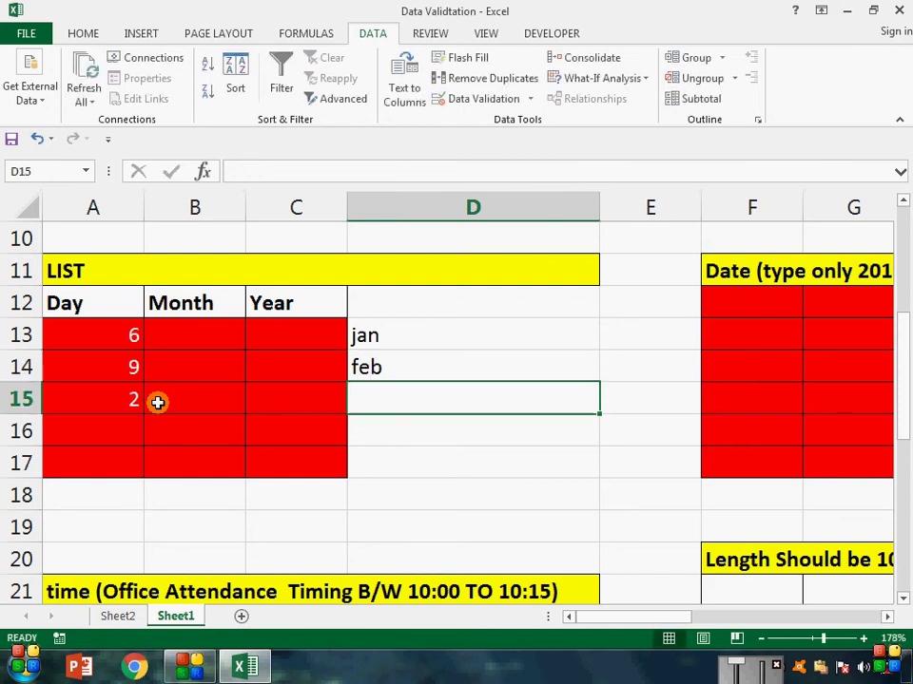
pyautogui.write('mar')
pyautogui.press('Return')
# Step: Select the Month cells B13:B17
pyautogui.press('Left')
pyautogui.press('Left')
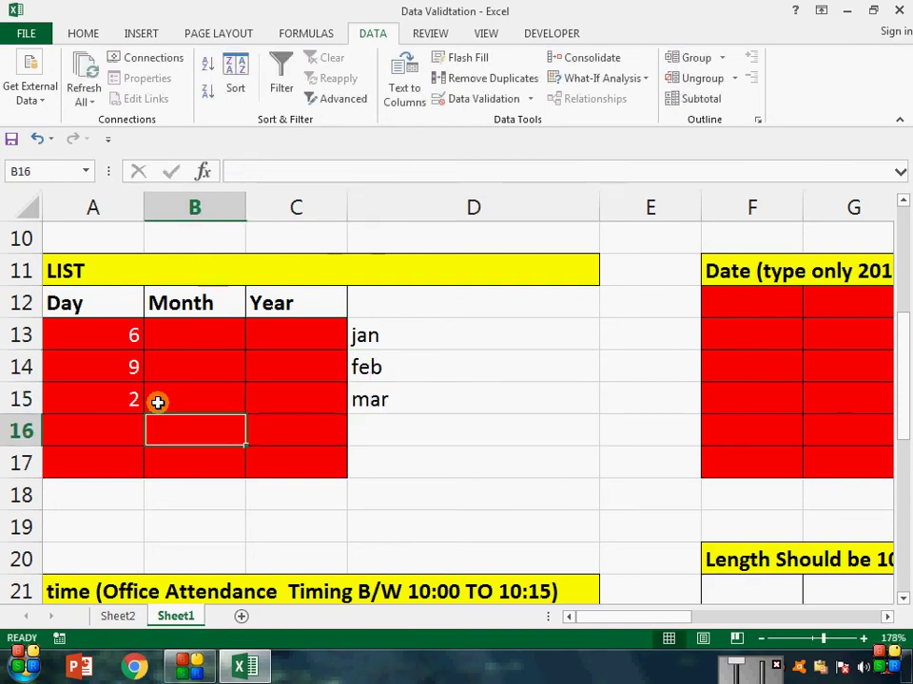
pyautogui.press('Up')
pyautogui.press('Up')
pyautogui.press('Up')
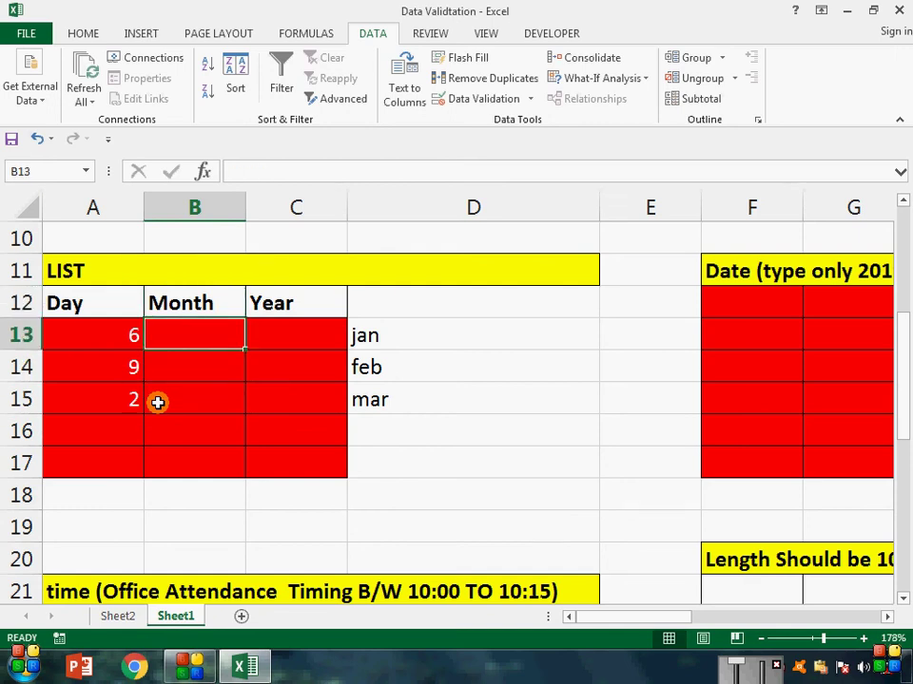
pyautogui.hotkey('shift', 'Down')
pyautogui.hotkey('shift', 'Down')
pyautogui.hotkey('shift', 'Down')
pyautogui.hotkey('shift', 'Down')
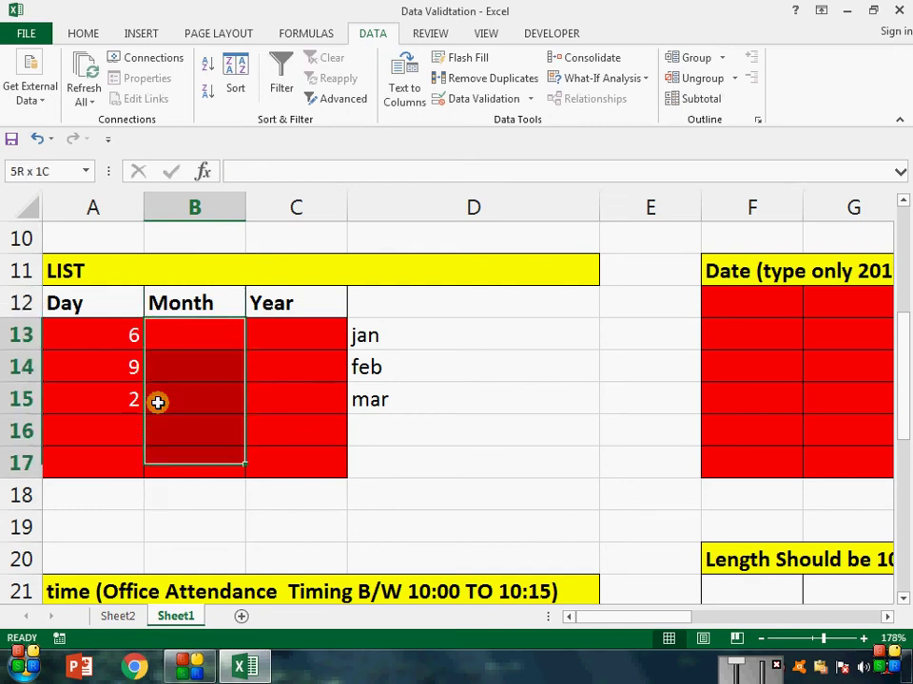
# Step: Restrict B13:B17 to a list sourced from the month names in $D$13:$D$15
pyautogui.click(512, 100)
pyautogui.click(681, 142)
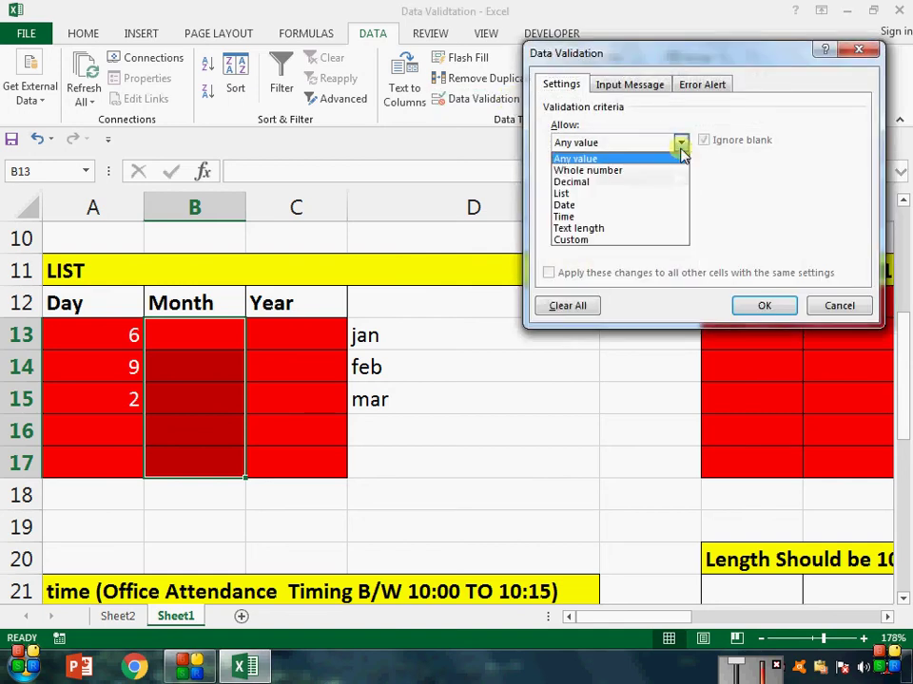
pyautogui.click(652, 199)
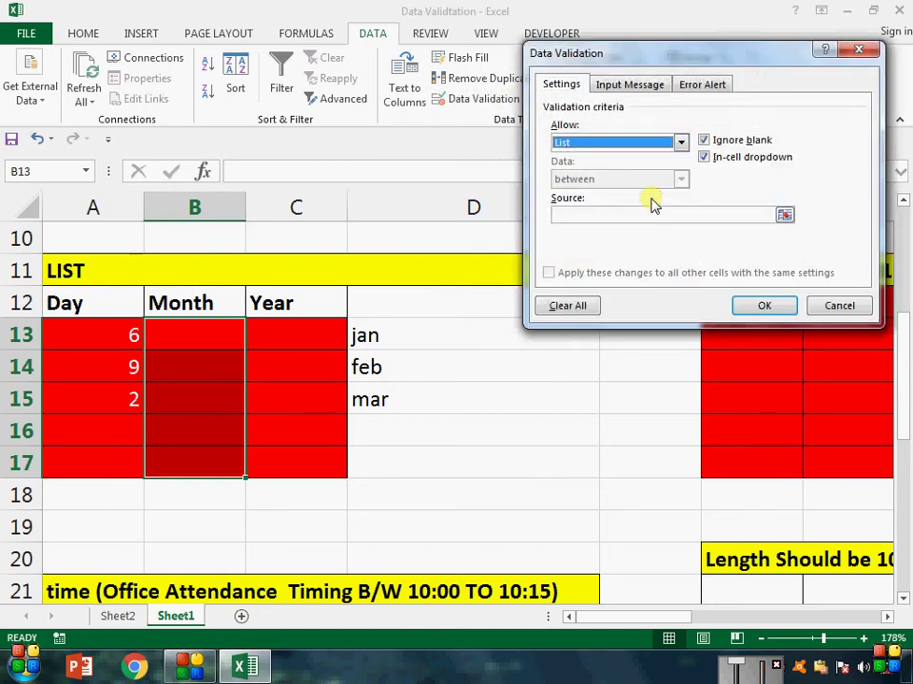
pyautogui.click(590, 212)
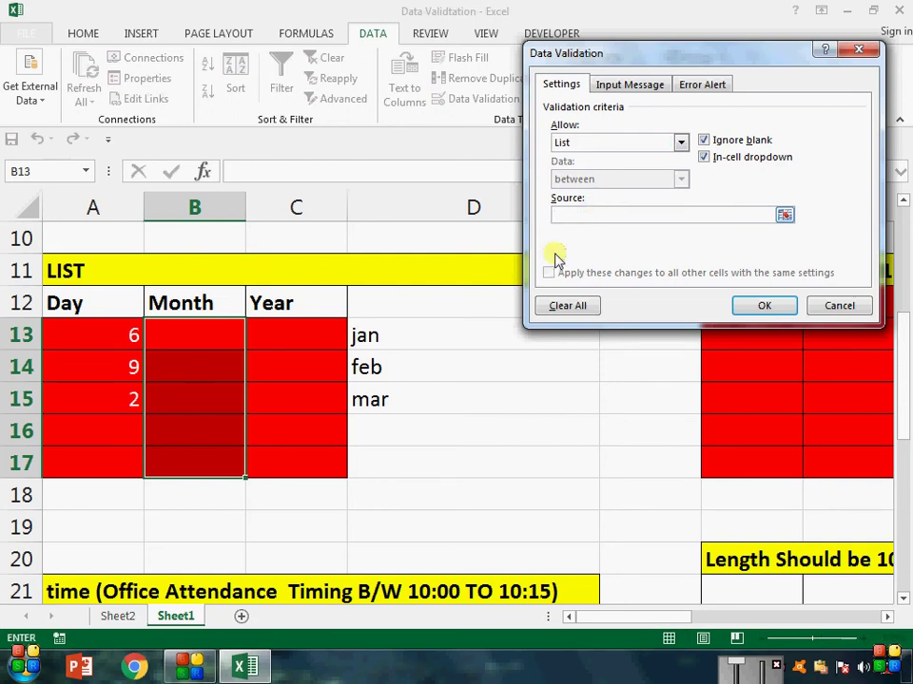
pyautogui.moveTo(422, 331); pyautogui.dragTo(418, 390)
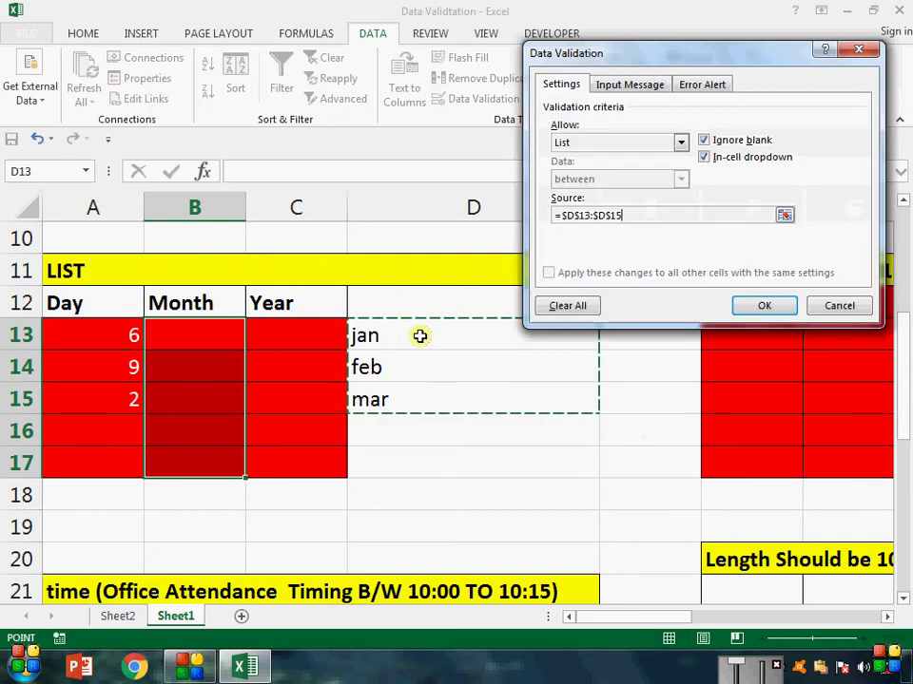
pyautogui.click(756, 305)
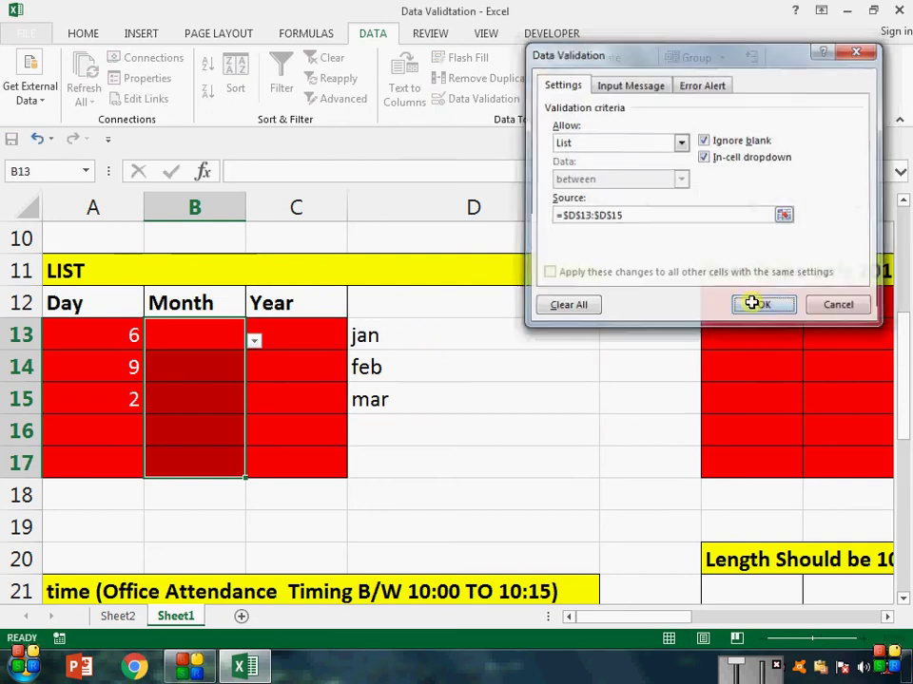
# Step: Choose mar in B13, feb in B15 and jan in B17 from the dropdowns
pyautogui.click(254, 341)
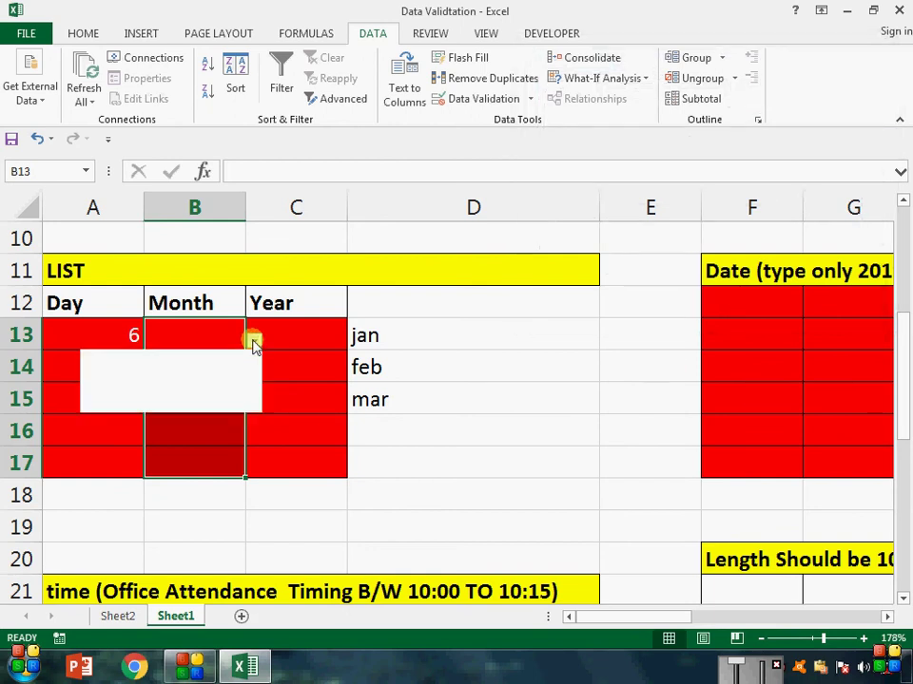
pyautogui.click(242, 400)
pyautogui.click(232, 397)
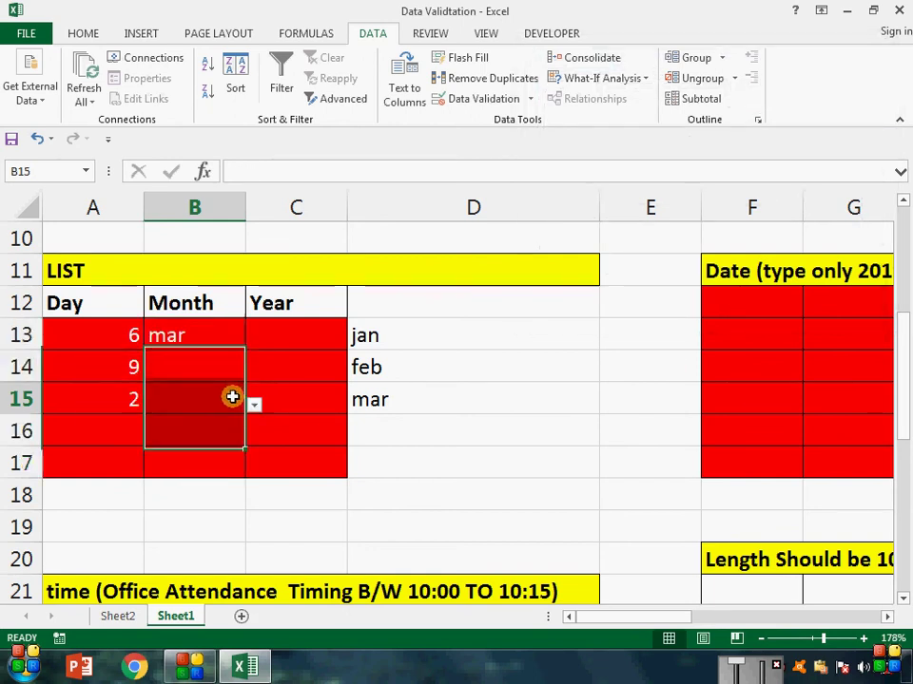
pyautogui.click(253, 404)
pyautogui.click(242, 445)
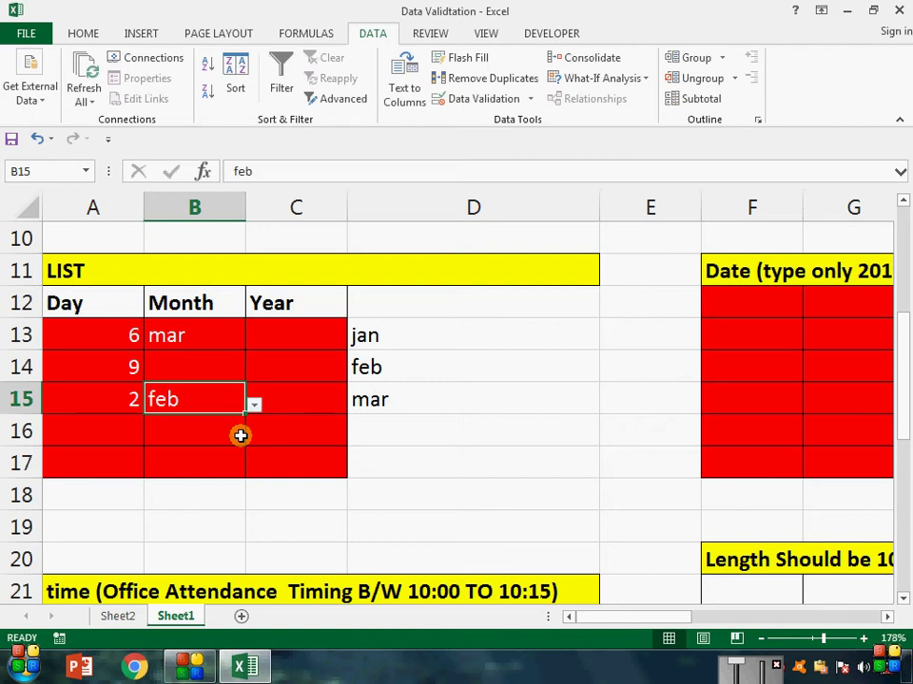
pyautogui.click(249, 466)
pyautogui.click(253, 469)
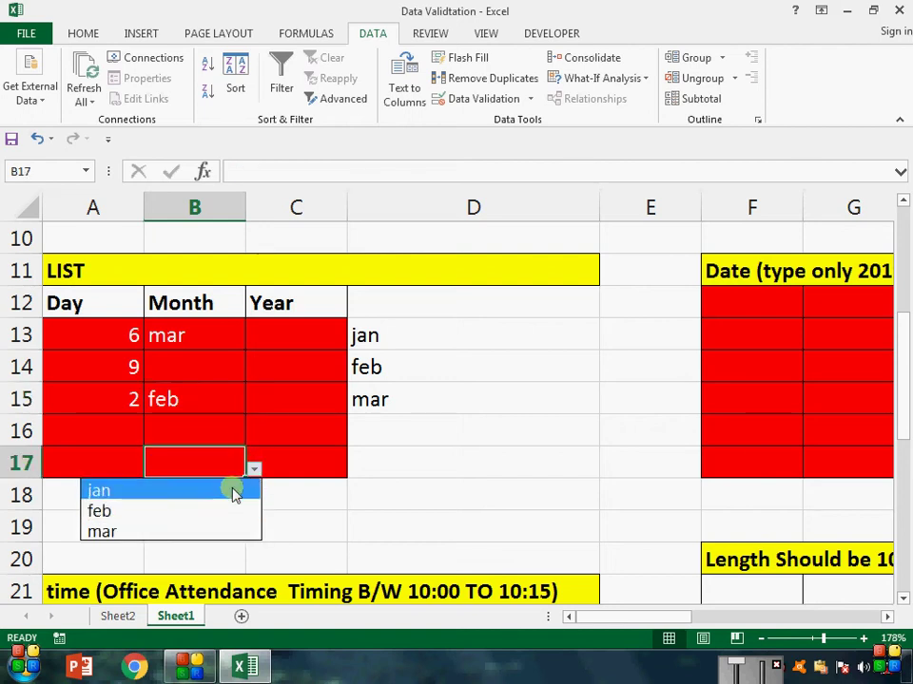
pyautogui.click(231, 489)
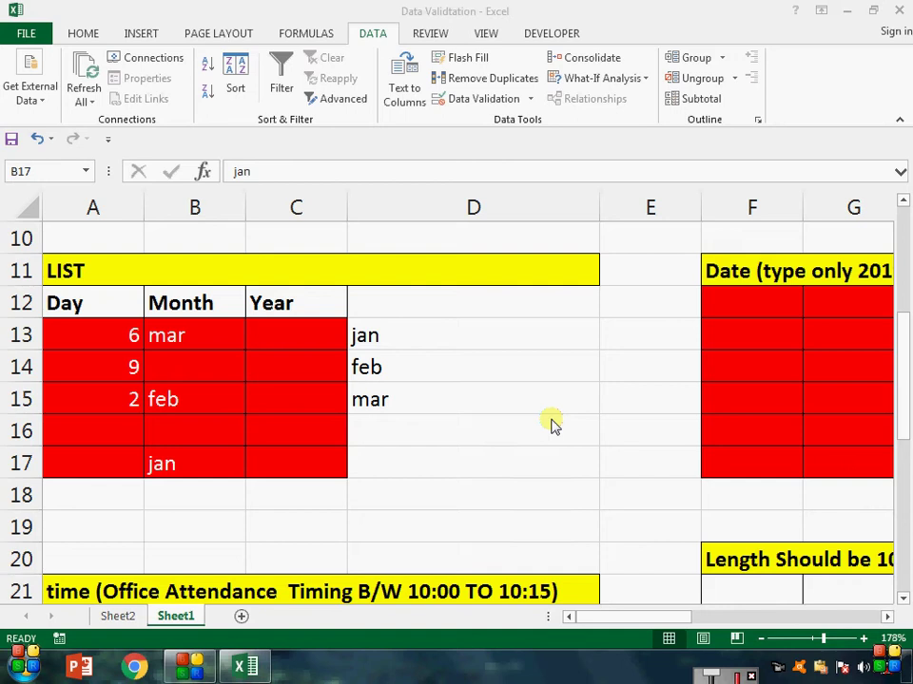
# Step: Select the Date table cells F12:I17
pyautogui.click(554, 326)
pyautogui.press('Right')
pyautogui.press('Right')
pyautogui.press('Right')
pyautogui.press('Right')
pyautogui.press('Right')
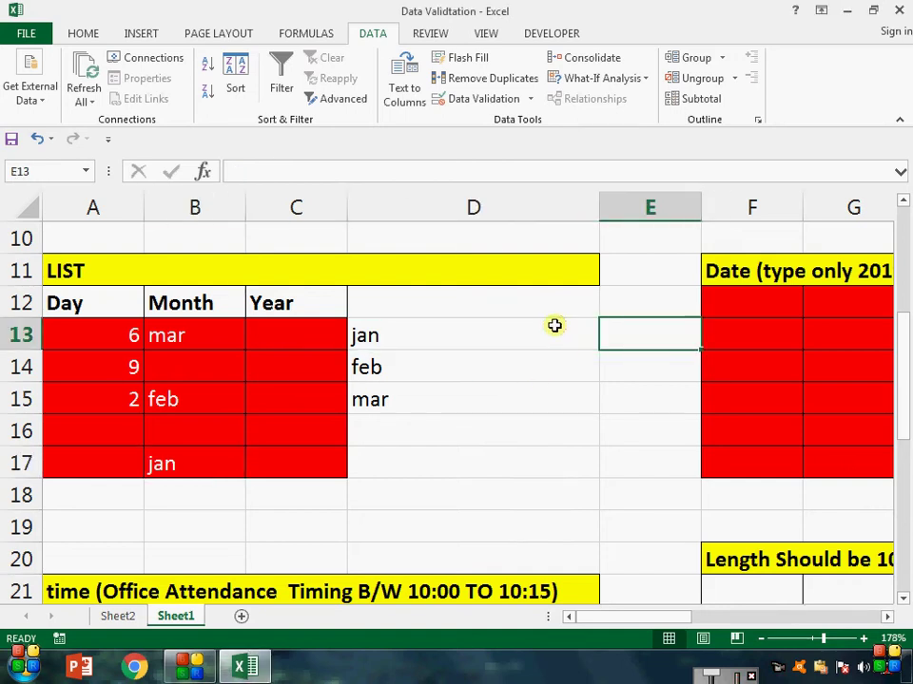
pyautogui.press('Left')
pyautogui.press('Left')
pyautogui.press('Up')
pyautogui.press('Left')
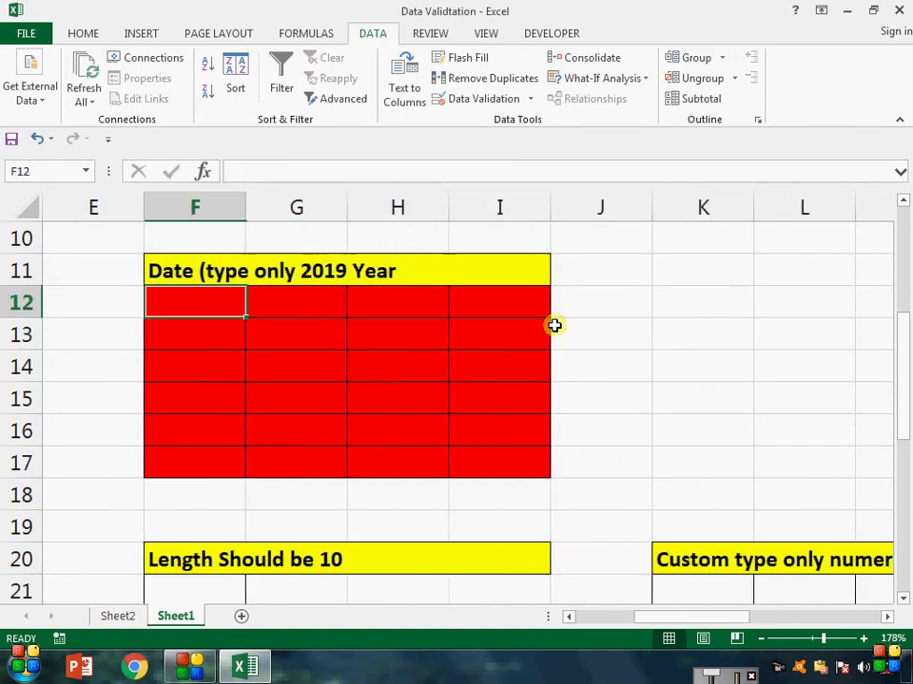
pyautogui.hotkey('shift', 'Right')
pyautogui.hotkey('shift', 'Right')
pyautogui.hotkey('shift', 'Right')
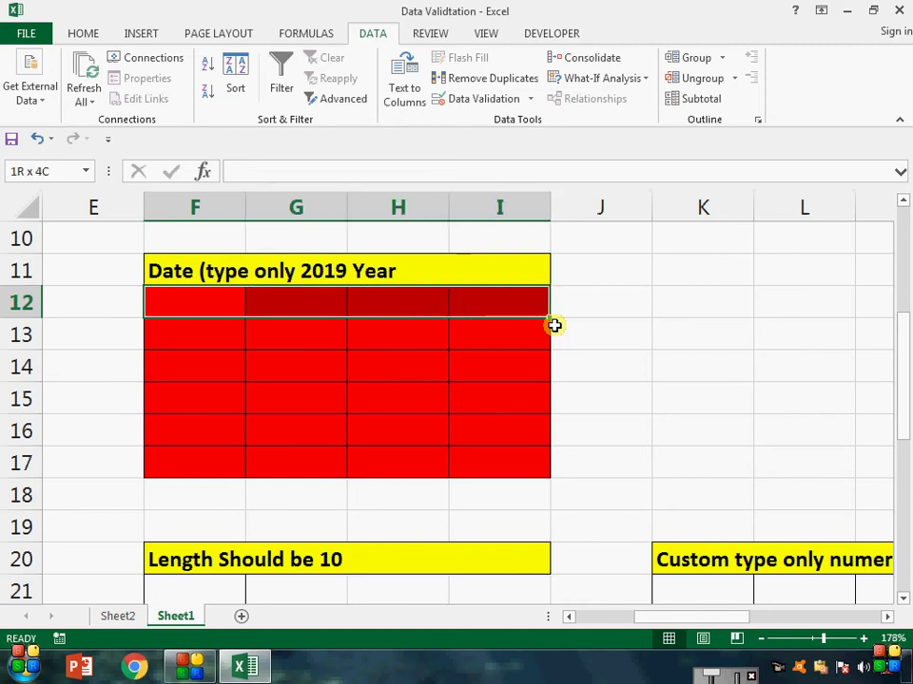
pyautogui.hotkey('shift', 'Down')
pyautogui.hotkey('shift', 'Down')
pyautogui.hotkey('shift', 'Down')
pyautogui.hotkey('shift', 'Down')
pyautogui.hotkey('shift', 'Down')
pyautogui.hotkey('shift', 'Down')
pyautogui.hotkey('shift', 'Down')
pyautogui.hotkey('shift', 'Up')
pyautogui.hotkey('shift', 'Up')
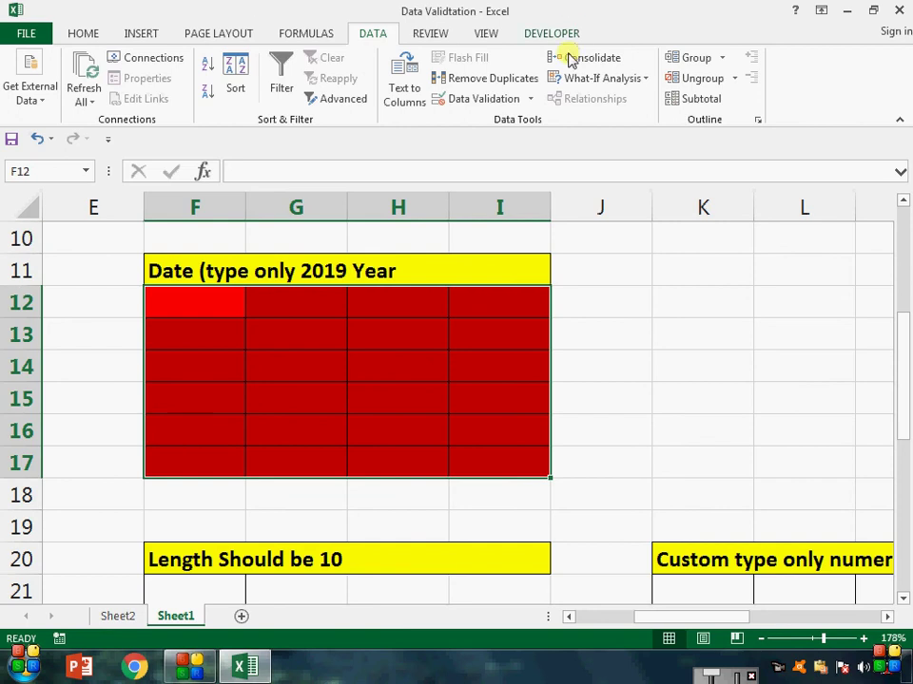
# Step: Allow only dates between 1/1/2019 and 1/31/2019 in the selected cells
pyautogui.click(483, 98)
pyautogui.click(680, 144)
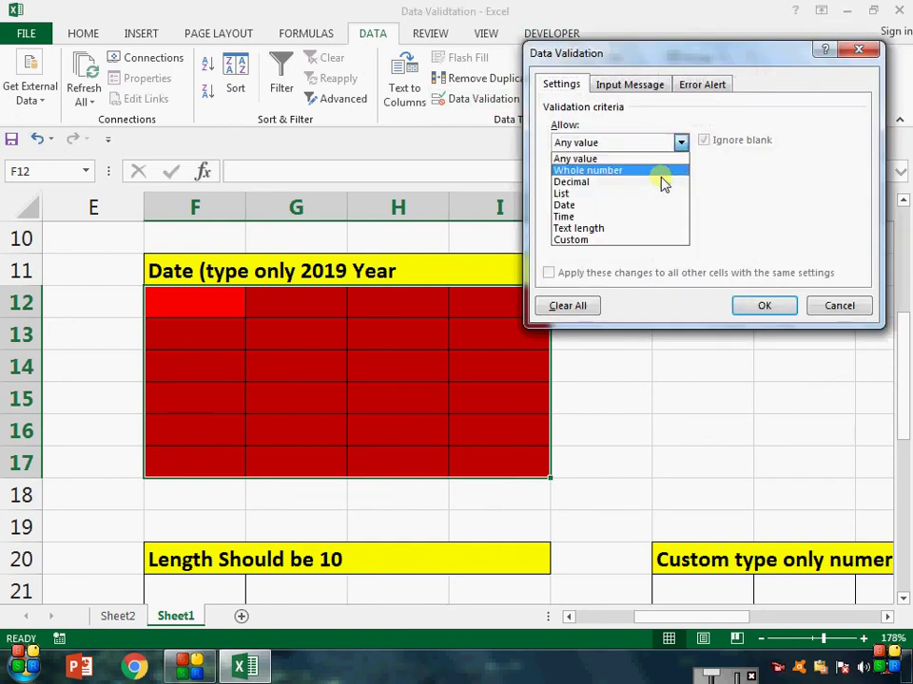
pyautogui.click(656, 206)
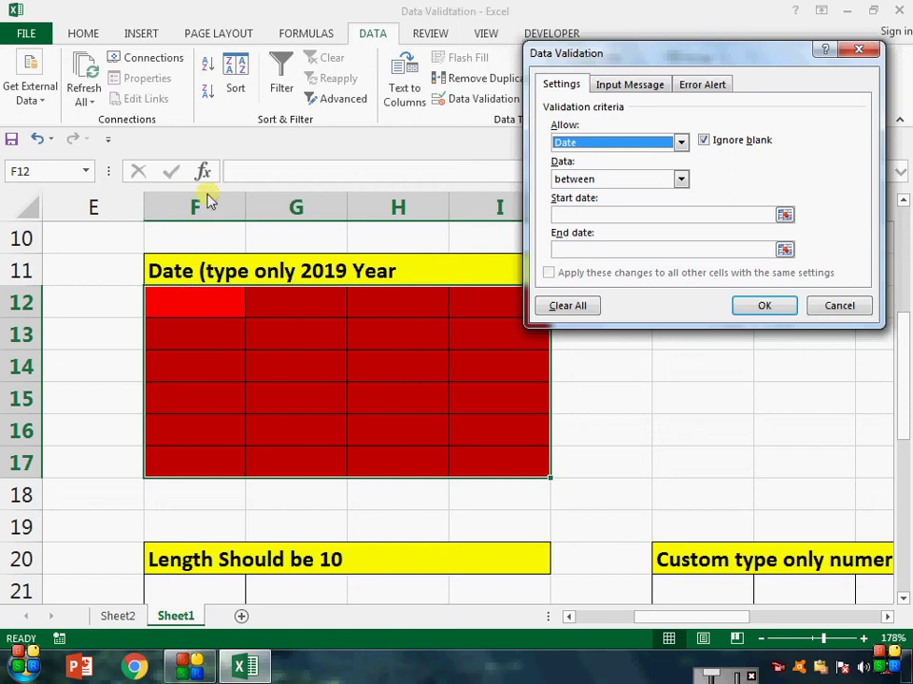
pyautogui.click(593, 212)
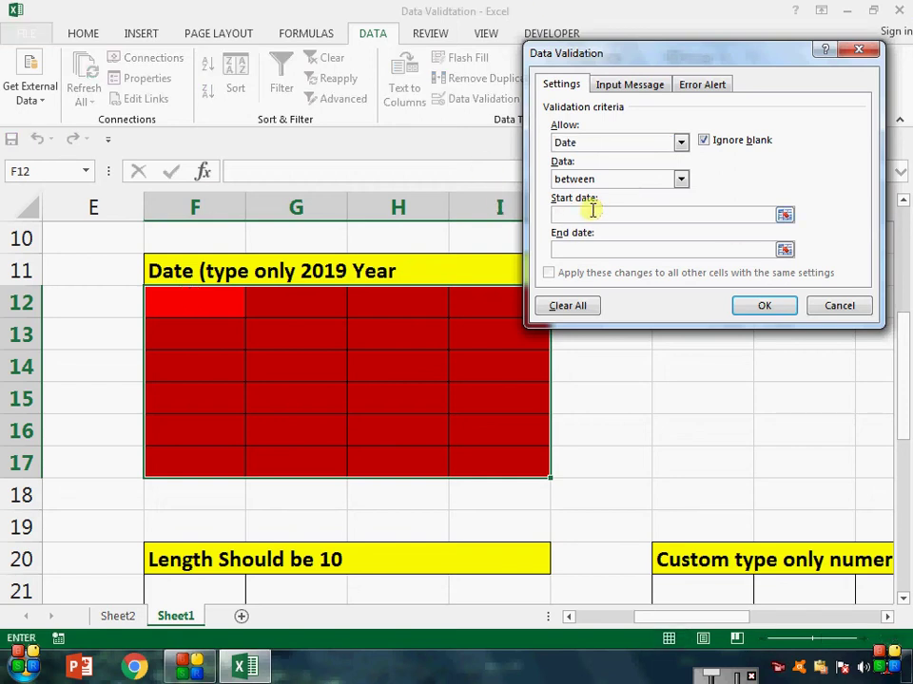
pyautogui.write('1/1/2019')
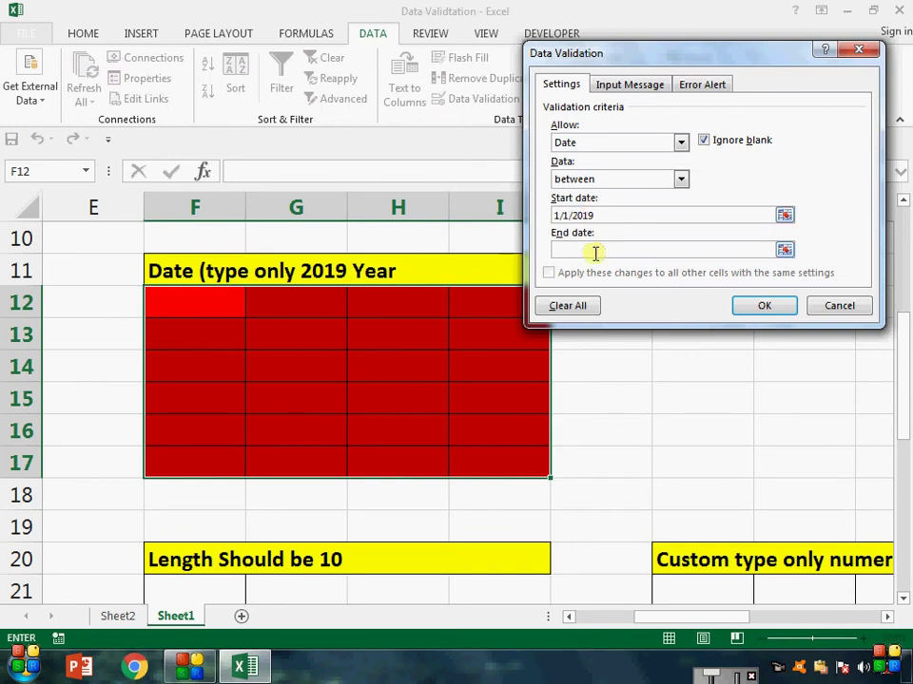
pyautogui.write('1/31/2019')
pyautogui.click(772, 305)
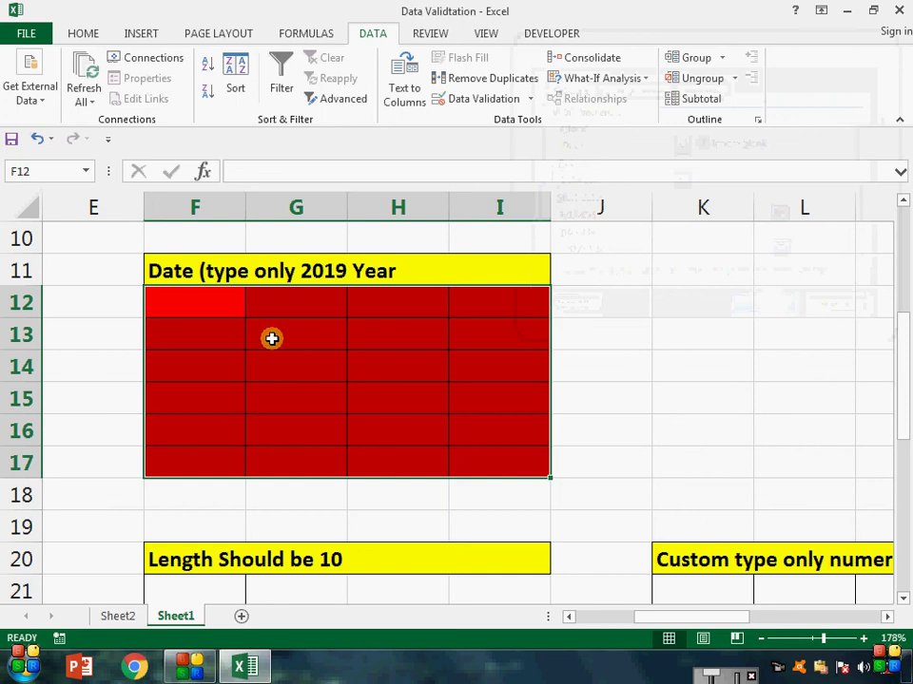
# Step: Test the rule in G13 and G14: 1/4/2015 and 1/58/2019 rejected, 1/5/2019 accepted
pyautogui.click(271, 339)
pyautogui.write('1/4')
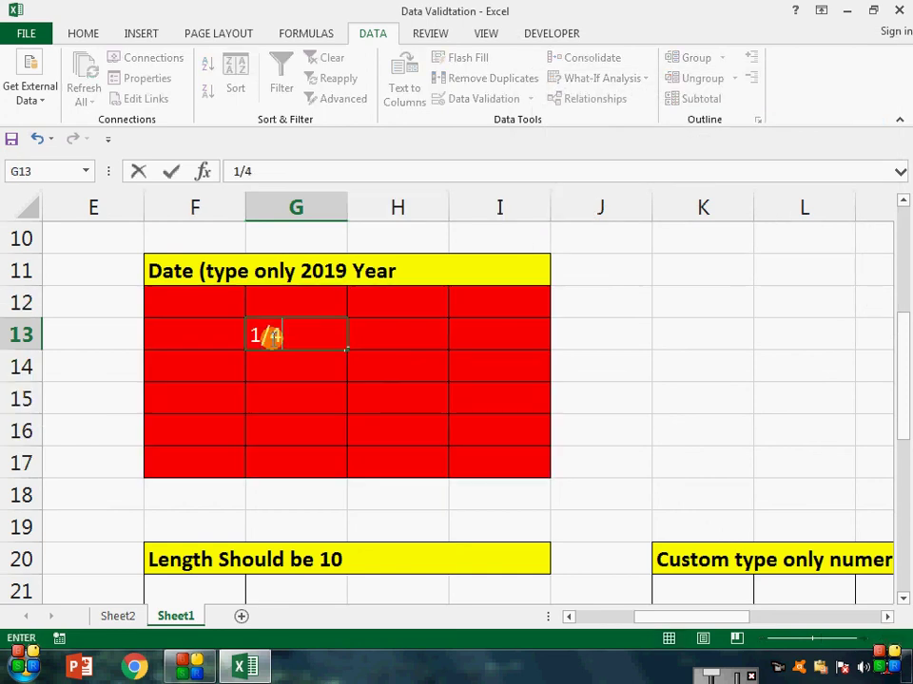
pyautogui.write('/2015')
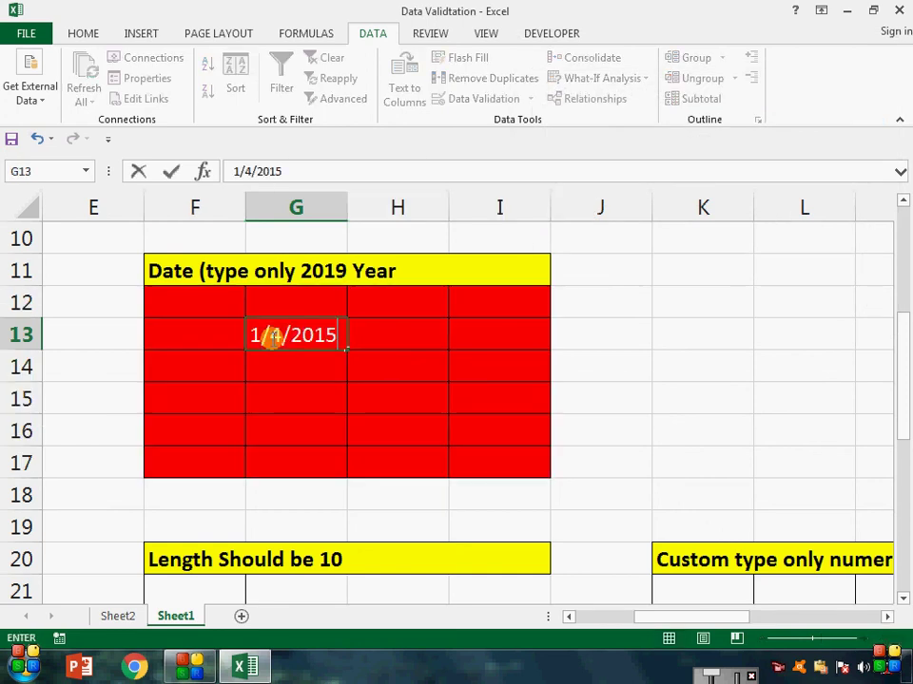
pyautogui.press('Return')
pyautogui.press('Return')
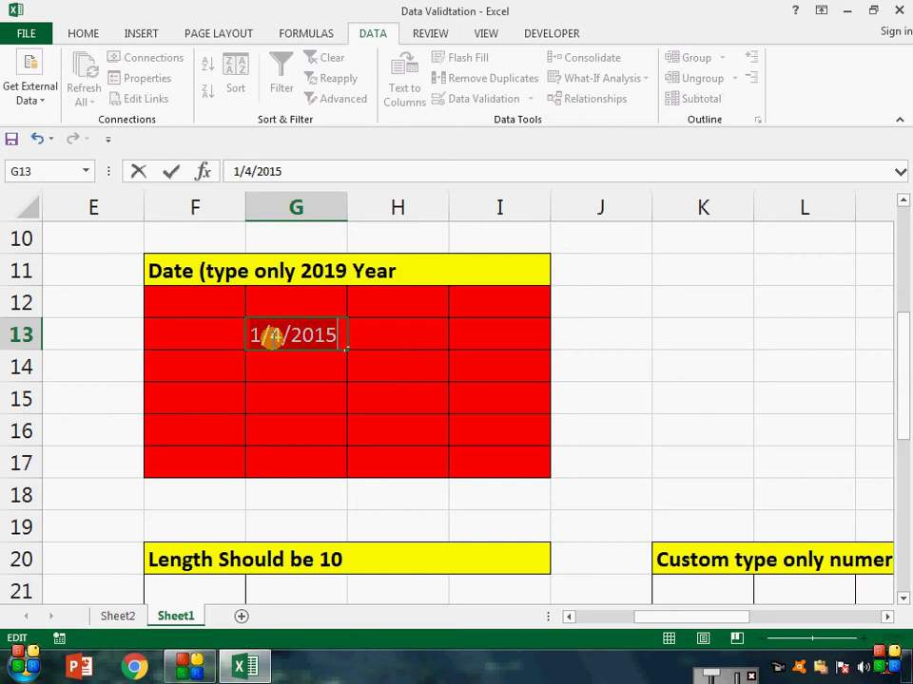
pyautogui.press('Escape')
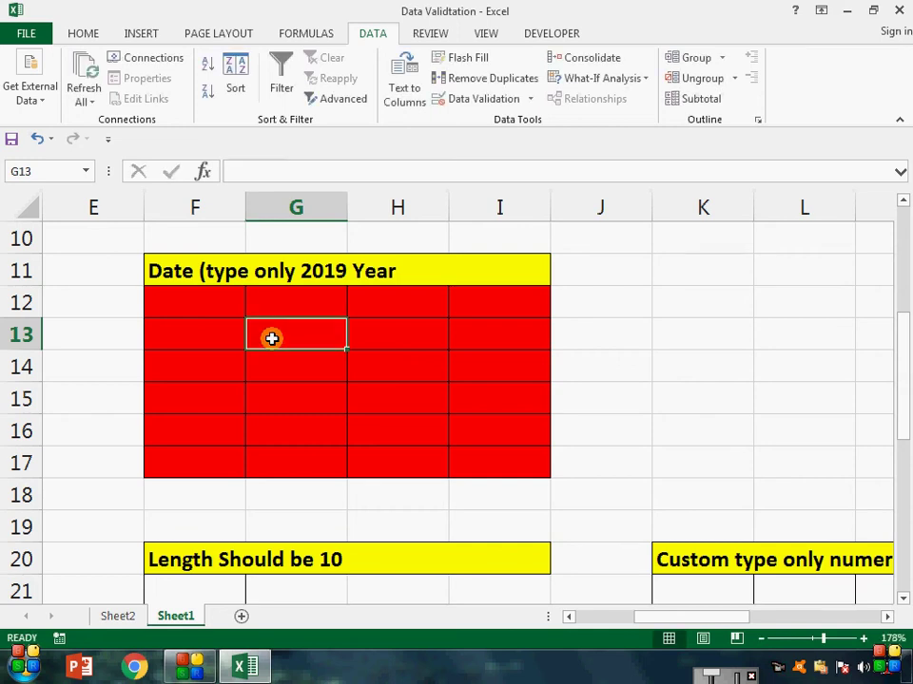
pyautogui.press('Return')
pyautogui.write('1/')
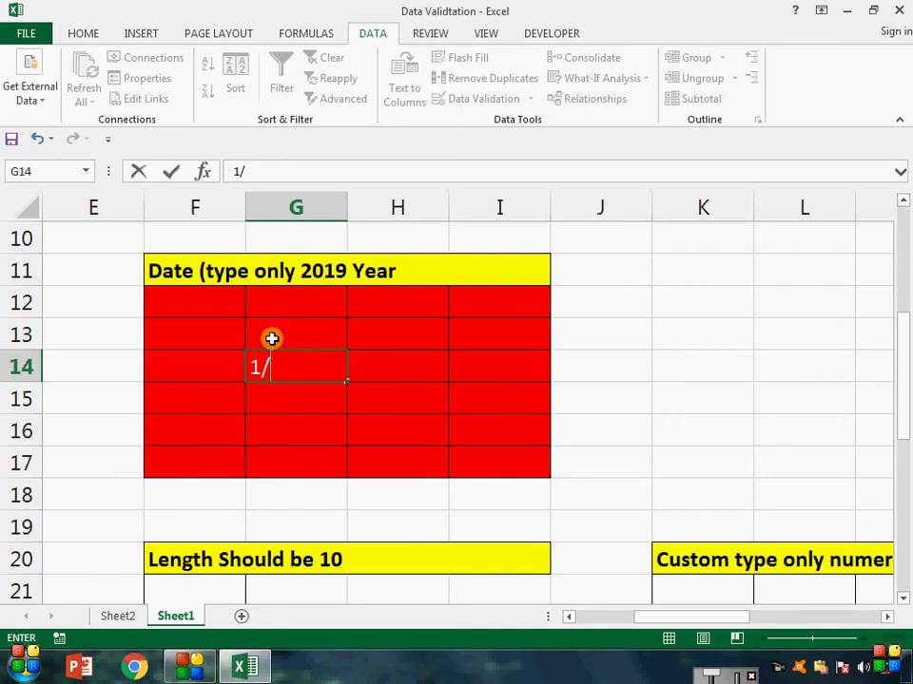
pyautogui.write('58/201')
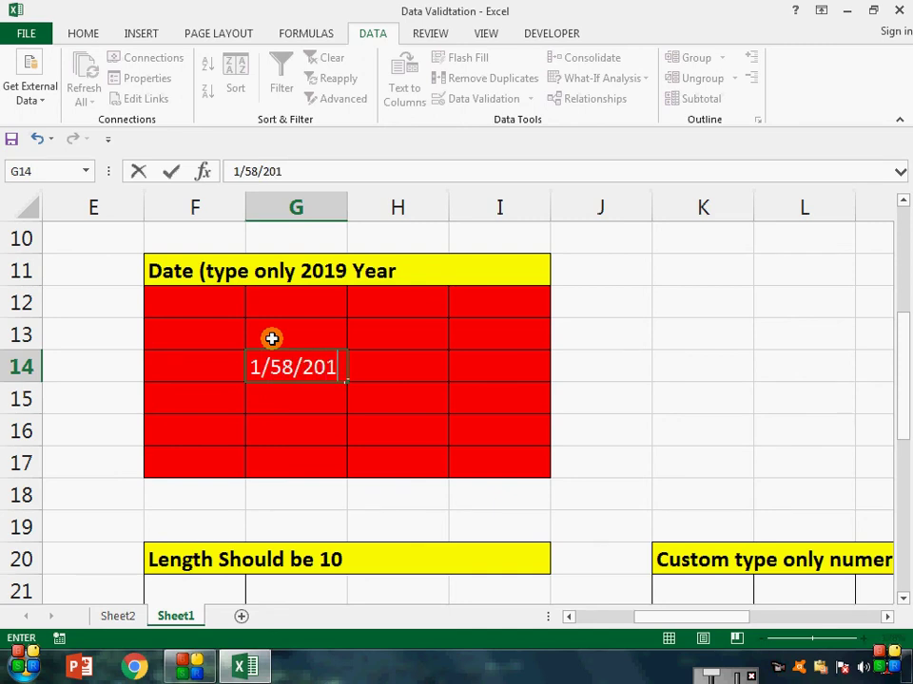
pyautogui.write('9')
pyautogui.press('Return')
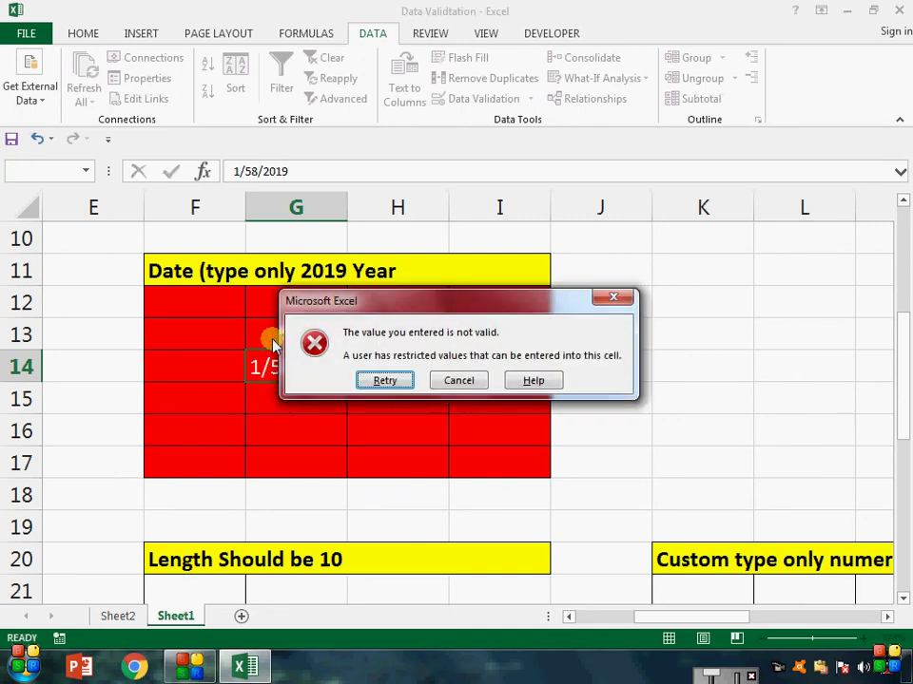
pyautogui.press('Escape')
pyautogui.write('1/')
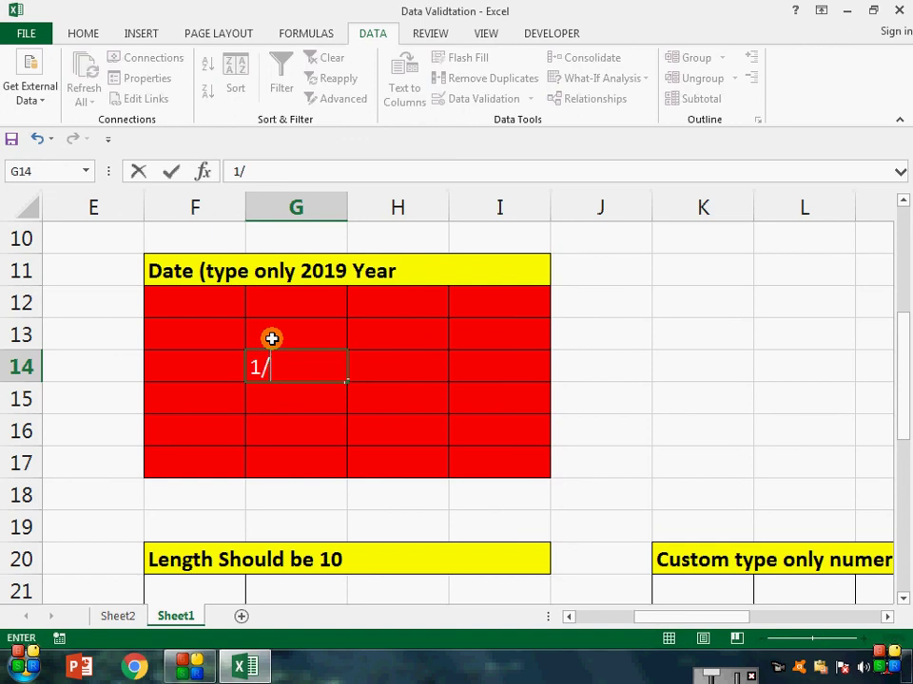
pyautogui.write('5/2019')
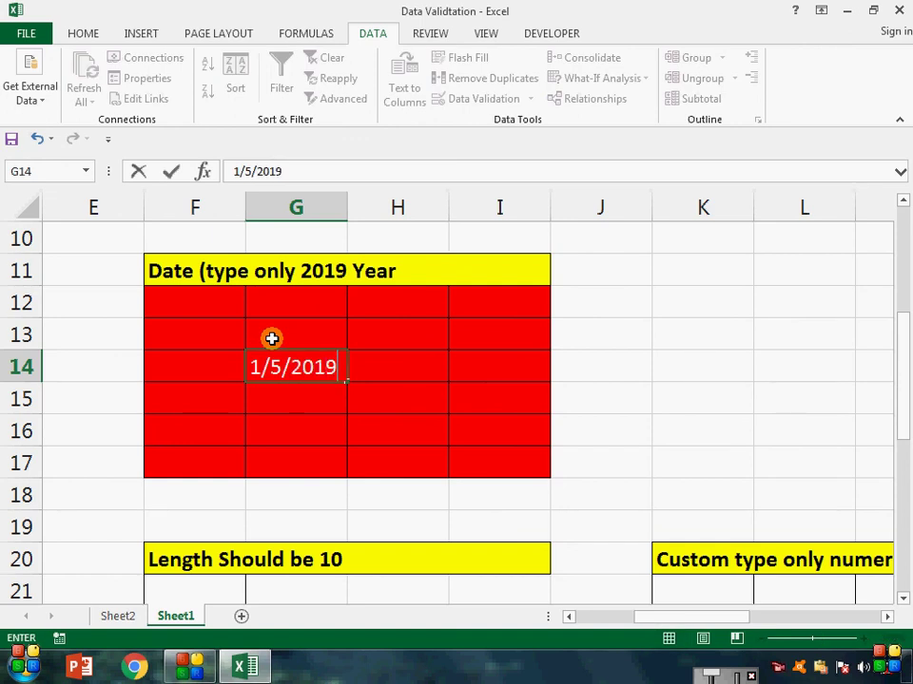
pyautogui.press('Return')
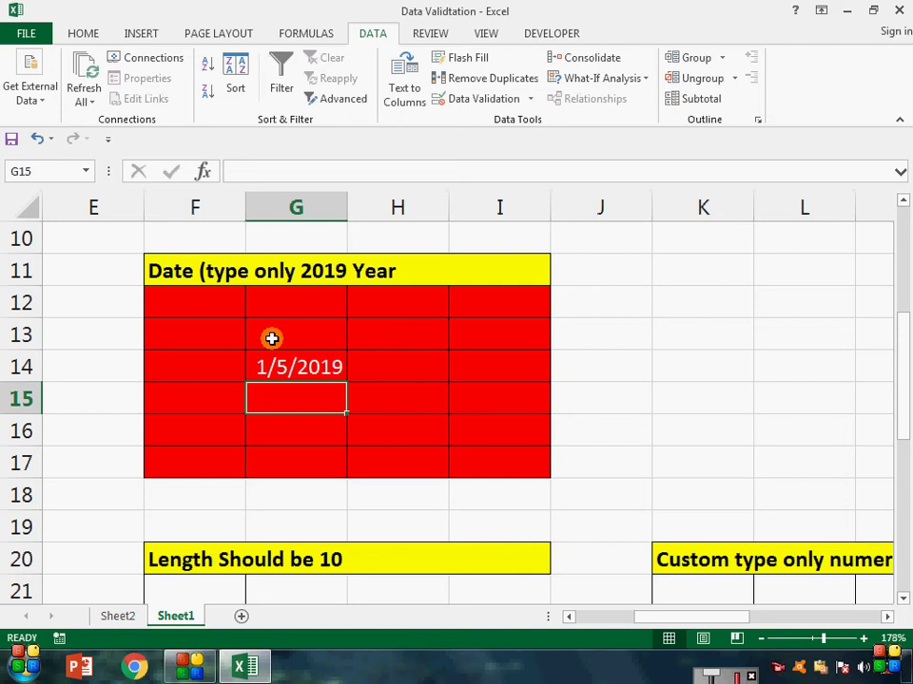
# Step: Select F12:I17 and review its Error Alert settings without changing anything
pyautogui.moveTo(220, 290); pyautogui.dragTo(496, 465)
pyautogui.click(513, 99)
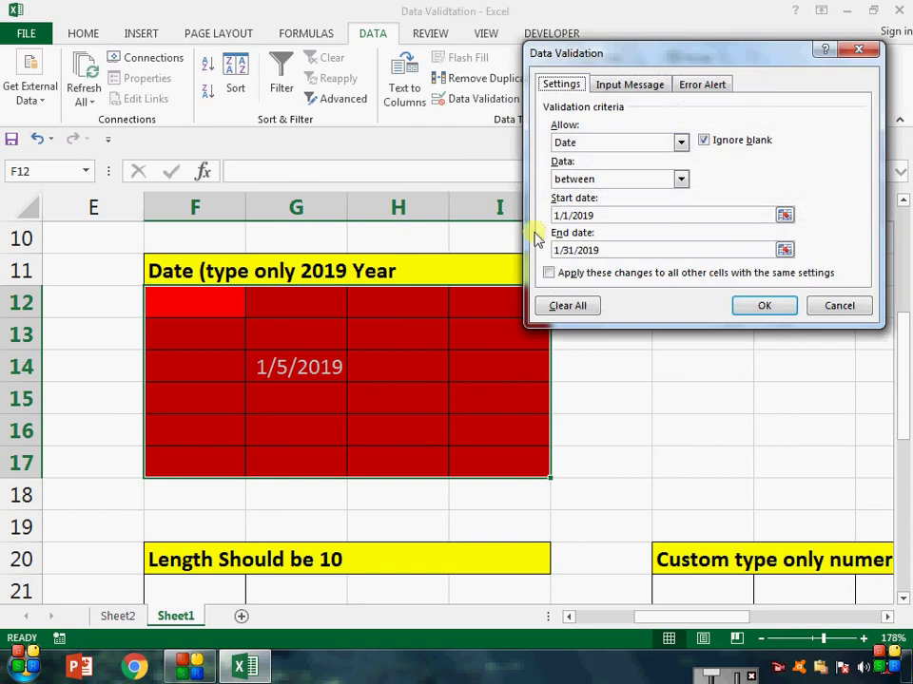
pyautogui.click(721, 86)
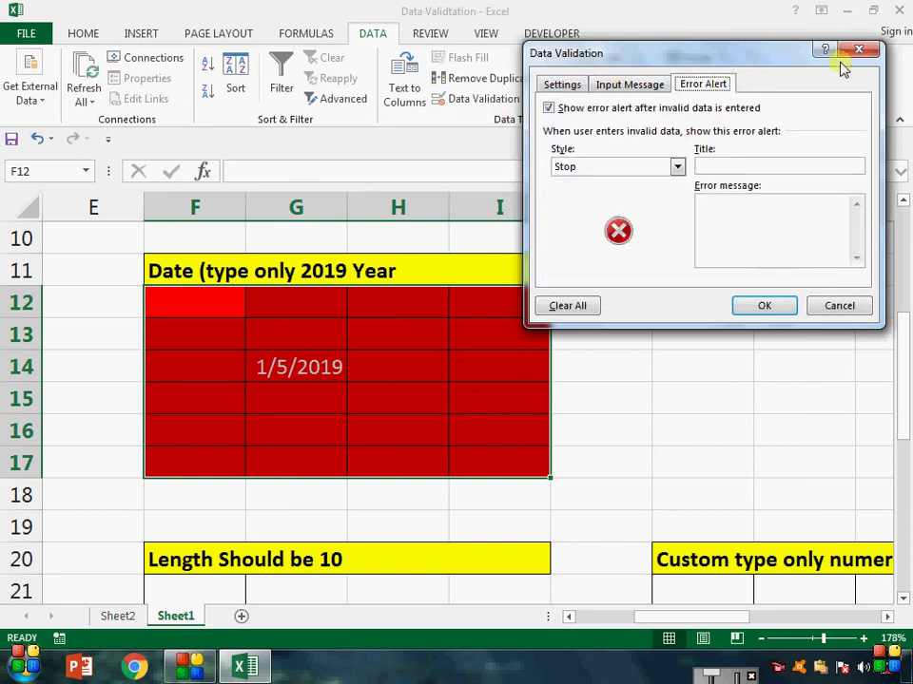
pyautogui.click(860, 49)
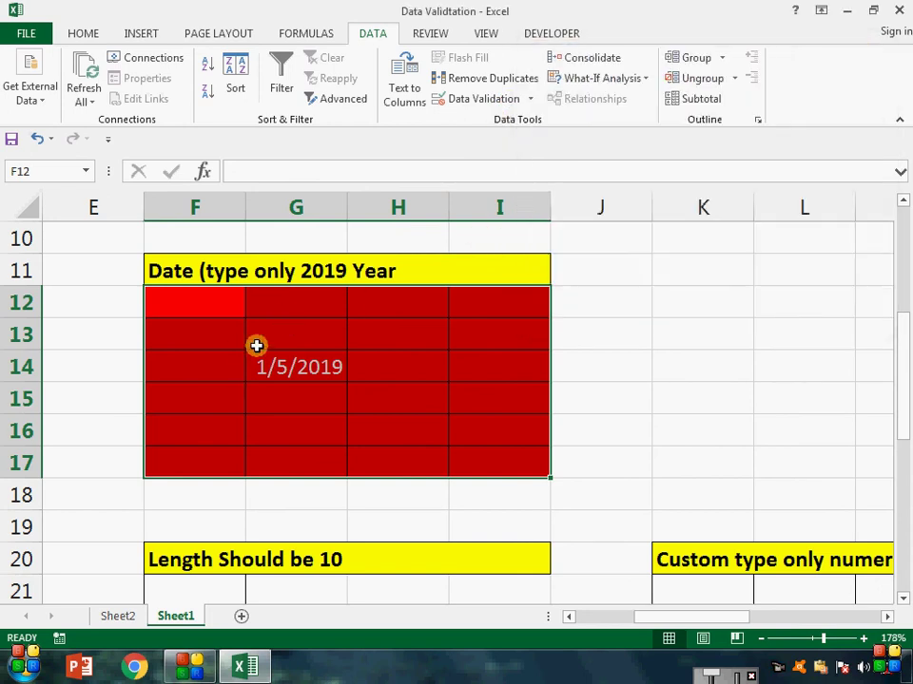
# Step: Enter 4/5/2005 in H13, discard it after the rejection, and reselect F12:I17
pyautogui.click(395, 324)
pyautogui.write('4')
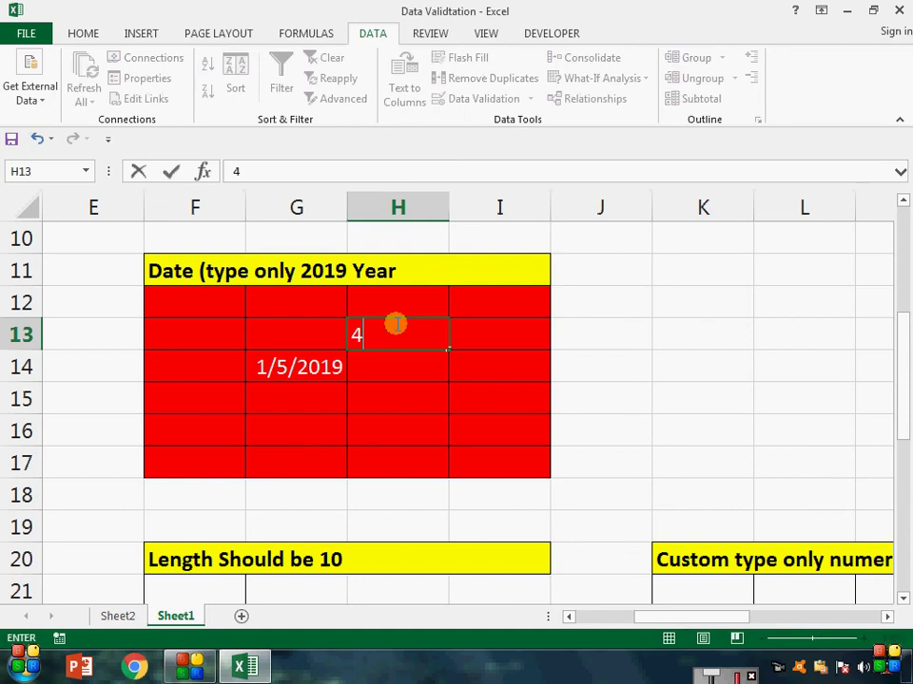
pyautogui.write('/5/2005')
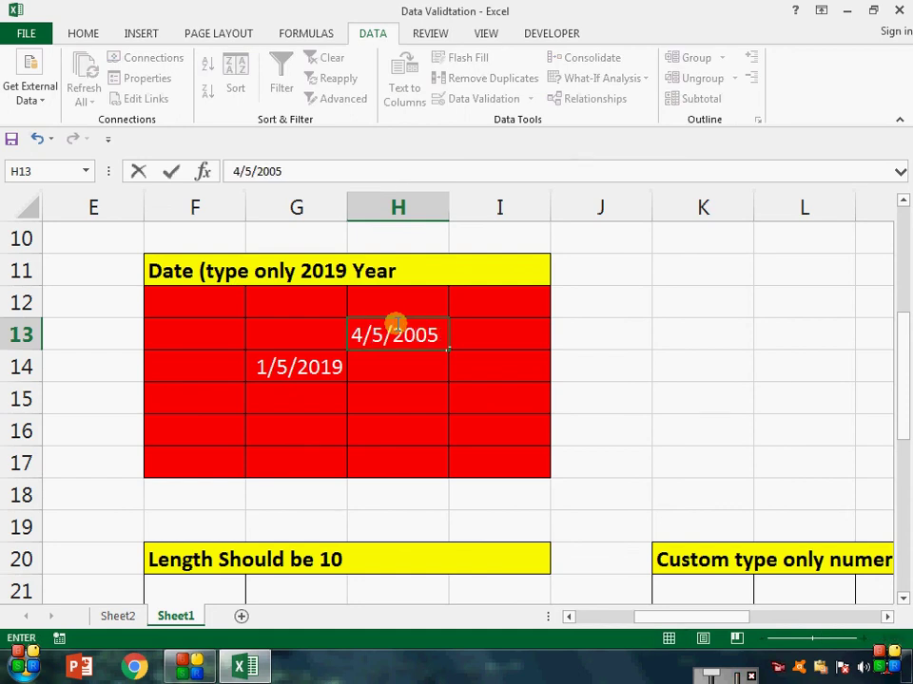
pyautogui.press('Return')
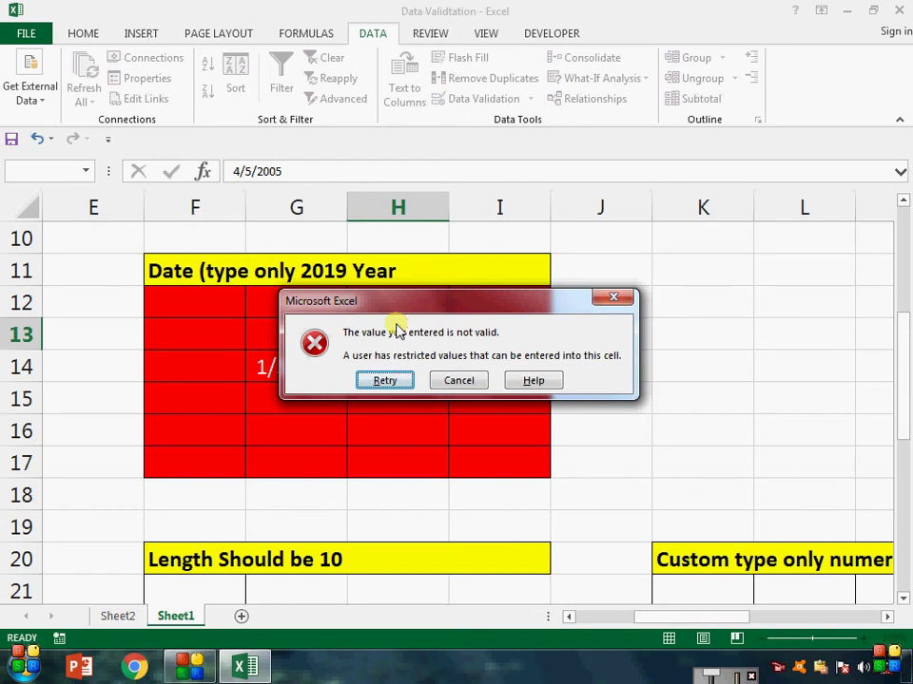
pyautogui.press('Escape')
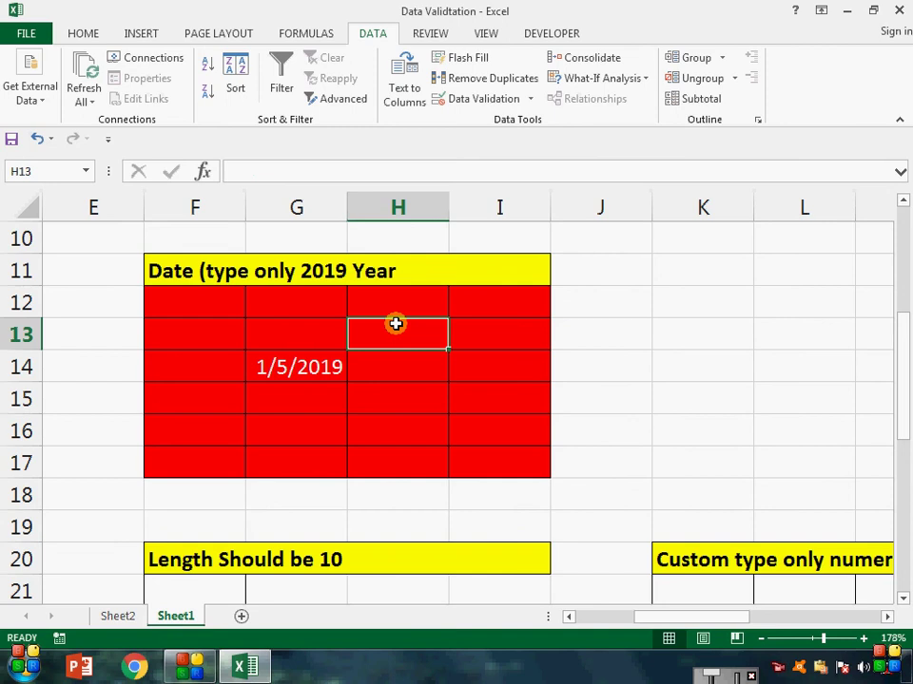
pyautogui.moveTo(182, 300); pyautogui.dragTo(502, 459)
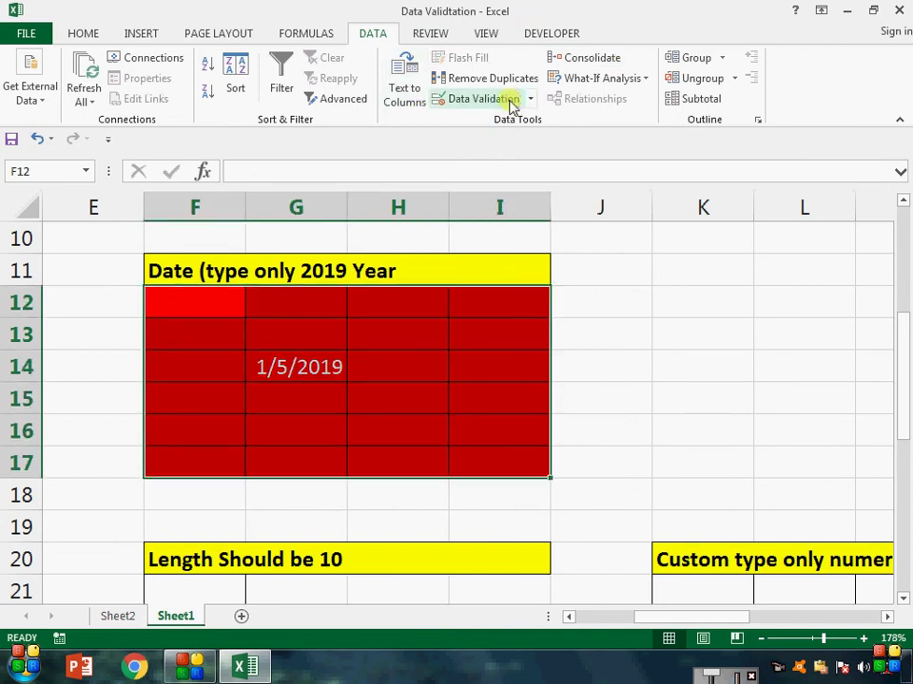
# Step: Give the date block an input message titled msg.1 reading 'type only 2019 year date'
pyautogui.click(510, 103)
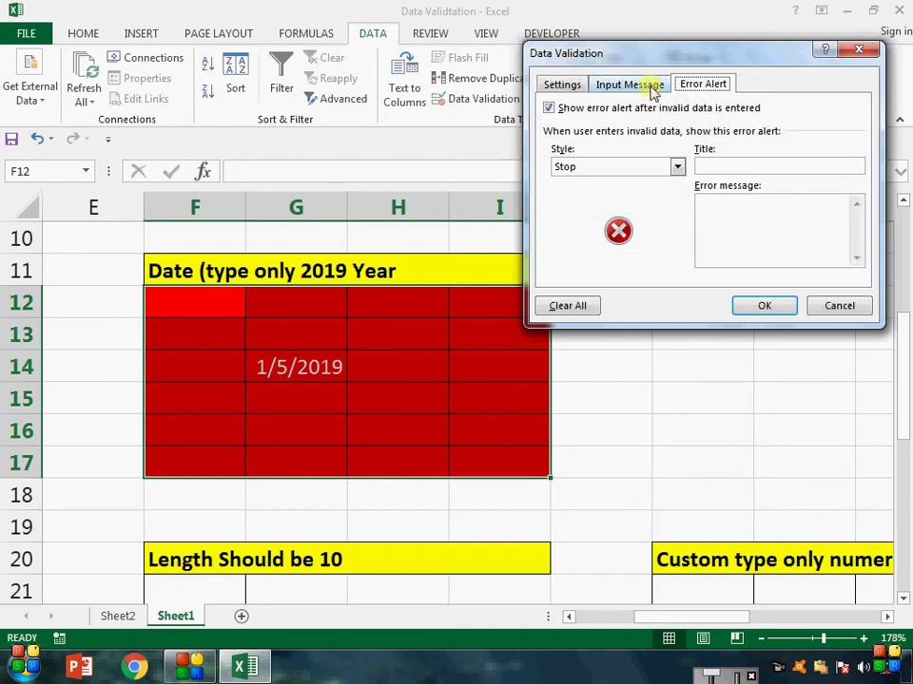
pyautogui.click(653, 93)
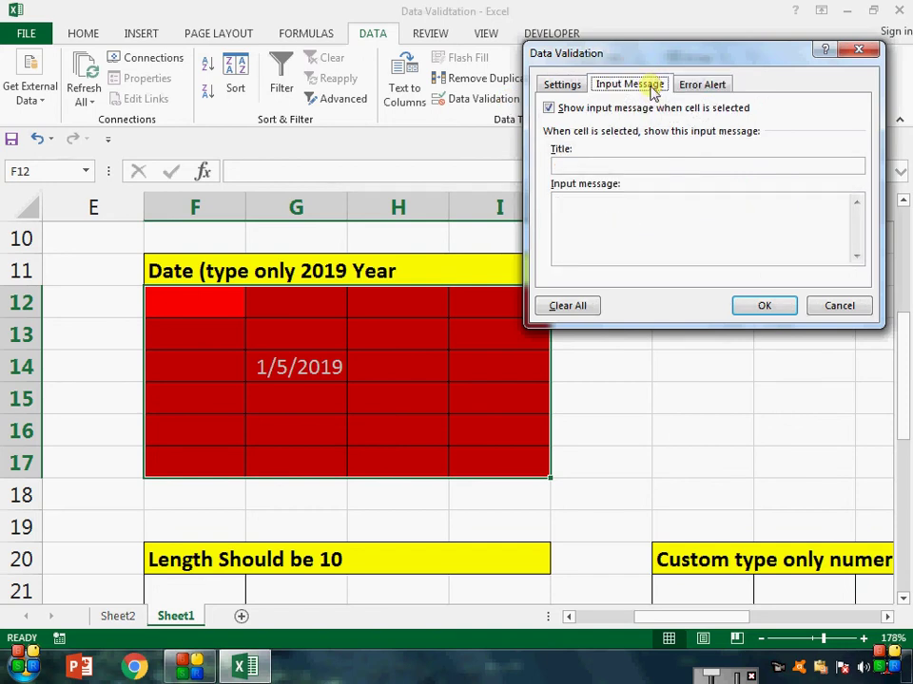
pyautogui.click(630, 162)
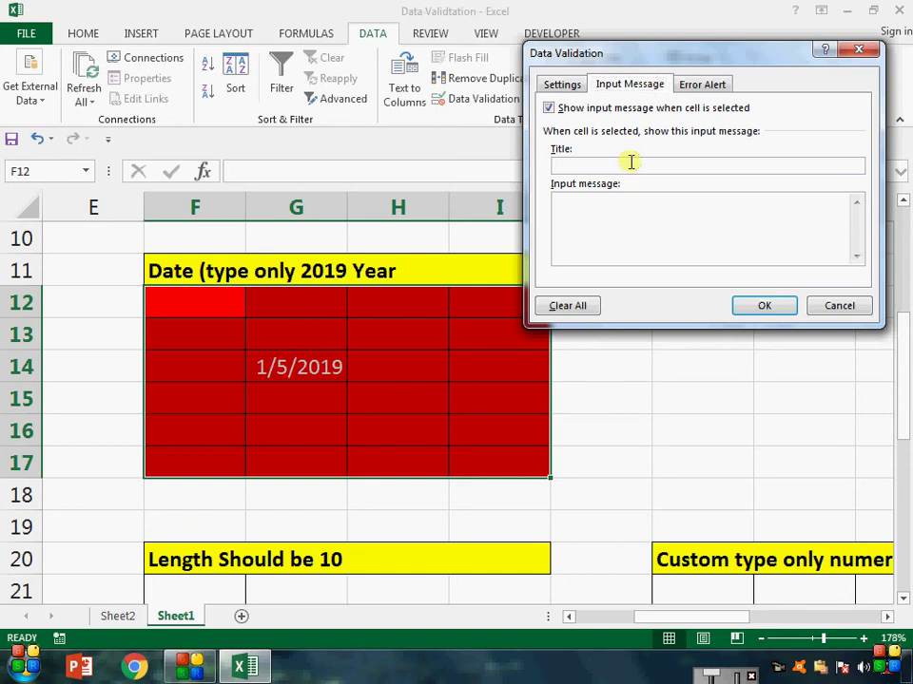
pyautogui.write('msg.1')
pyautogui.click(618, 227)
pyautogui.write('type')
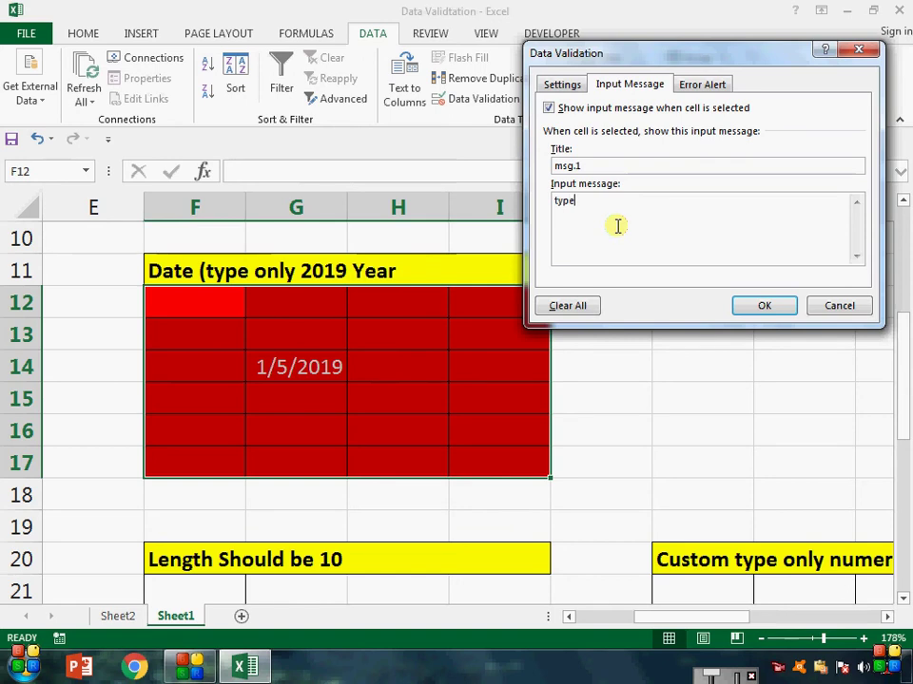
pyautogui.write(' only')
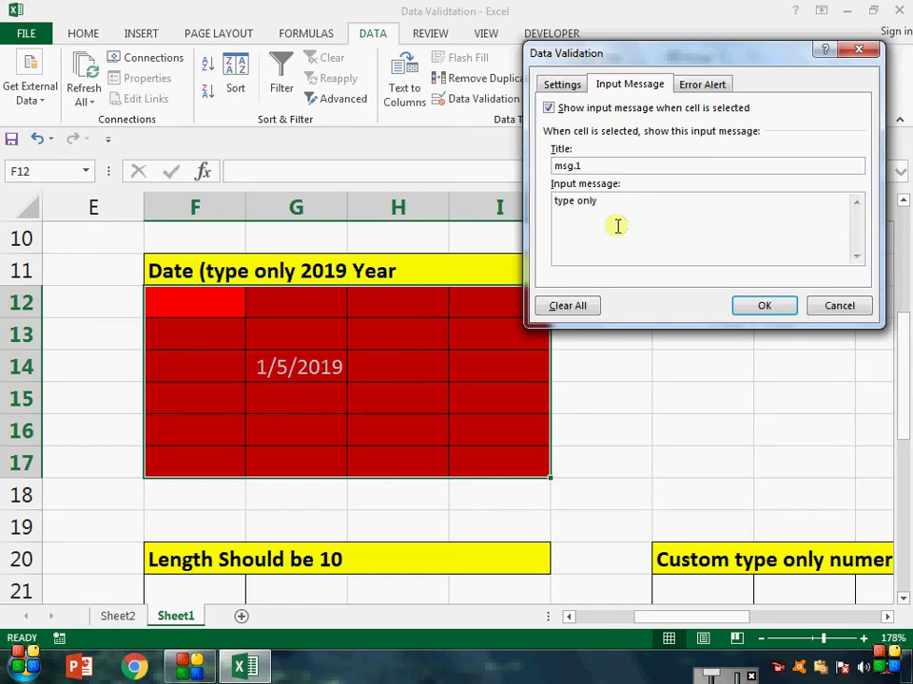
pyautogui.write(' 2019 year das')
pyautogui.press('BackSpace')
pyautogui.write('te')
# Step: Set the error alert title to msg 2 with message 'wrong data entry' and apply it
pyautogui.click(706, 85)
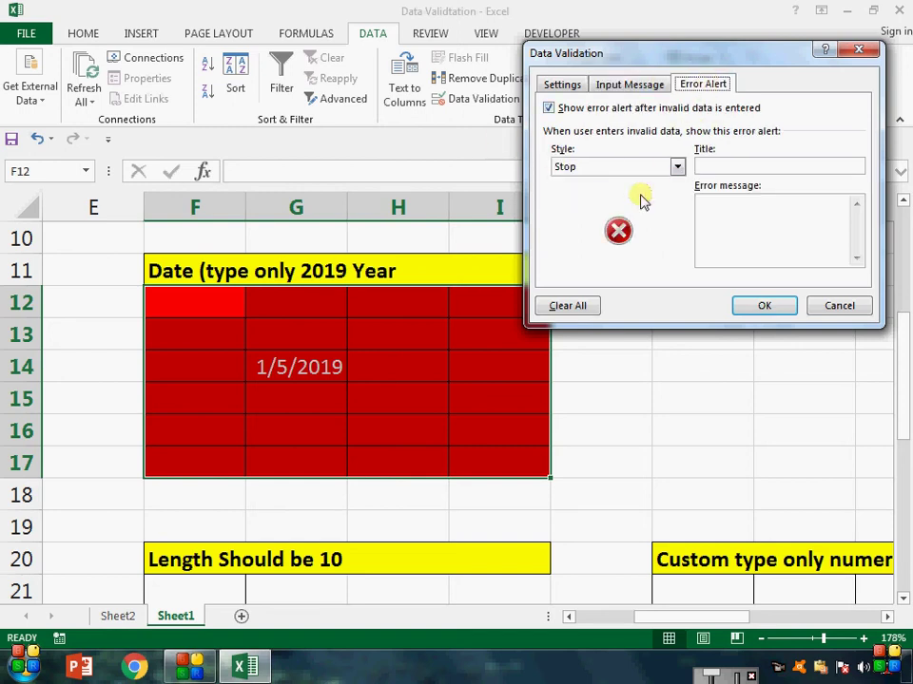
pyautogui.click(711, 167)
pyautogui.write('m')
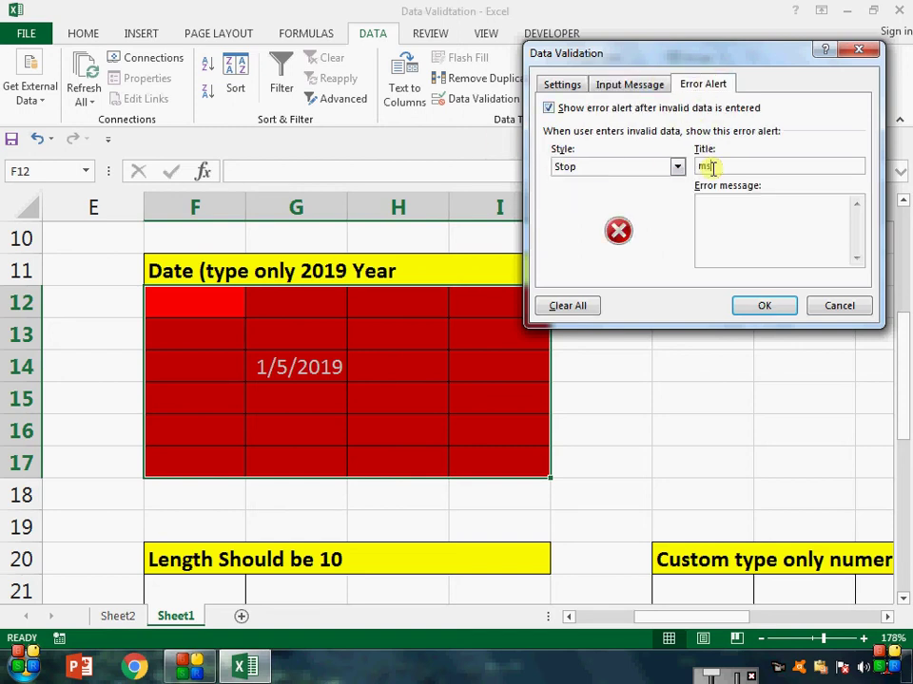
pyautogui.write('sg 2')
pyautogui.click(738, 213)
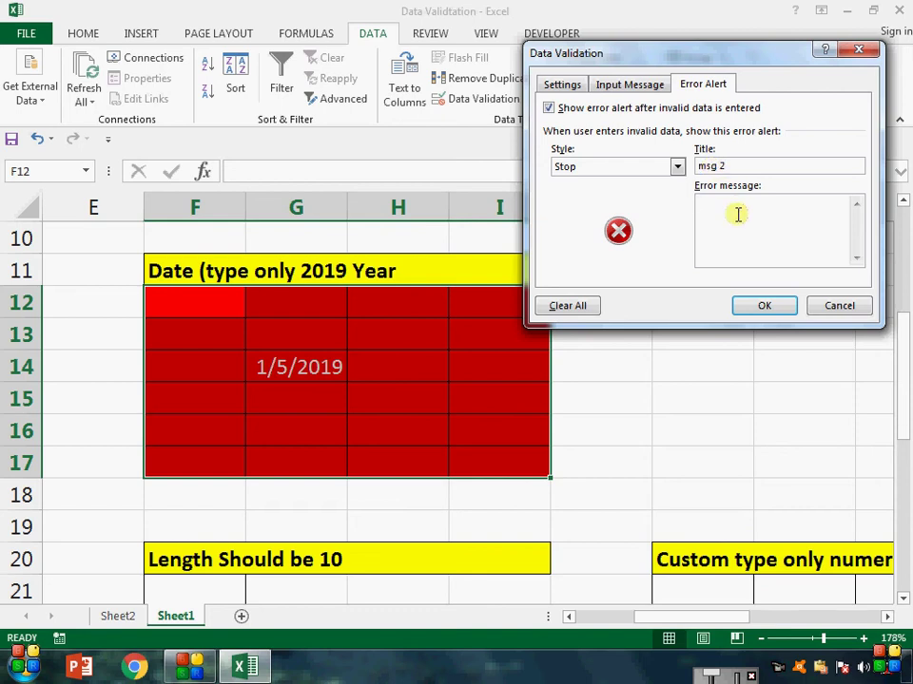
pyautogui.write('wron')
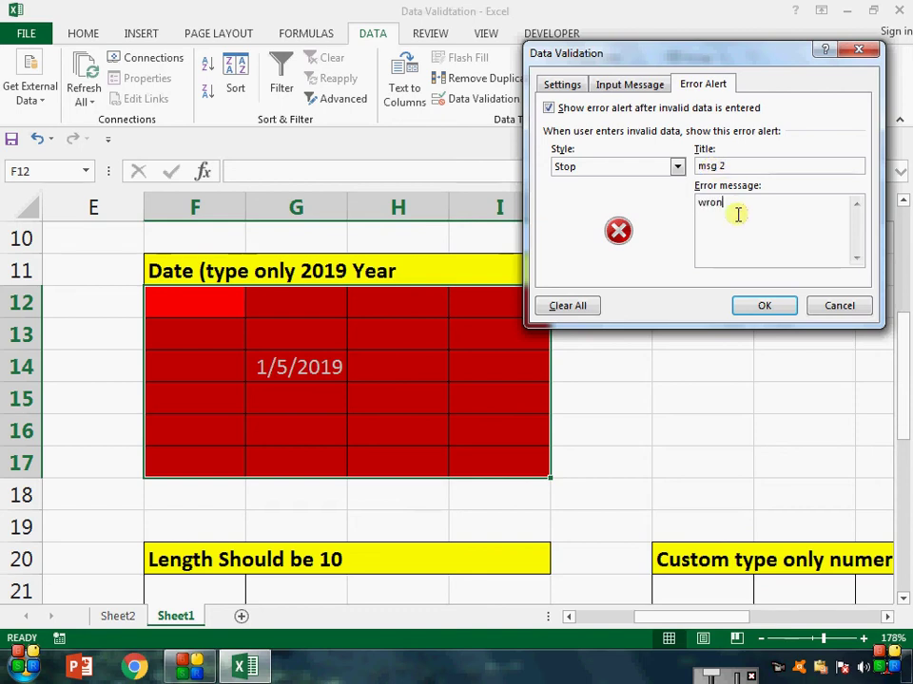
pyautogui.write('g day')
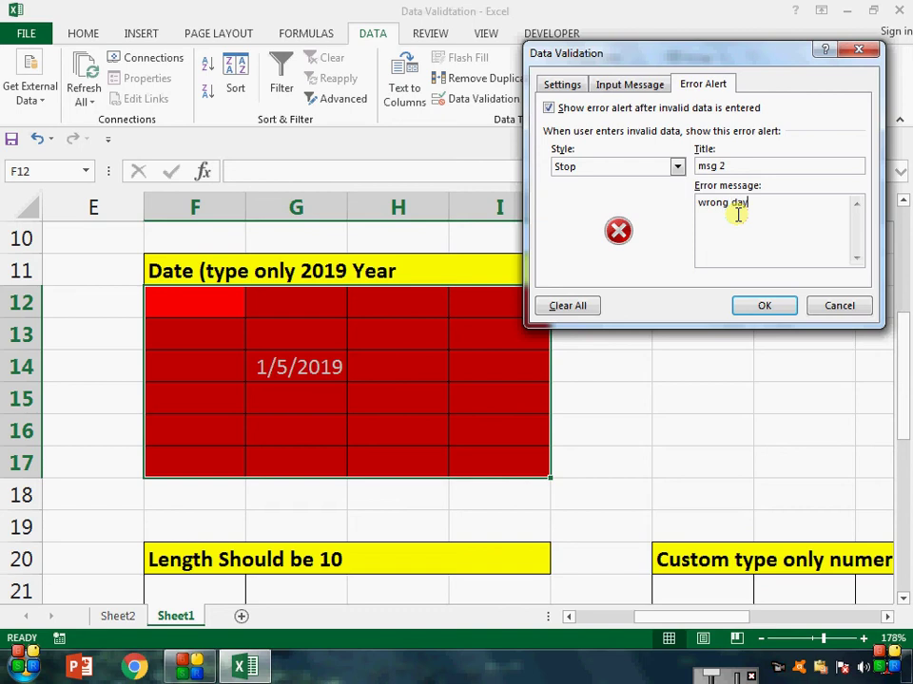
pyautogui.press('BackSpace')
pyautogui.write('ta entry')
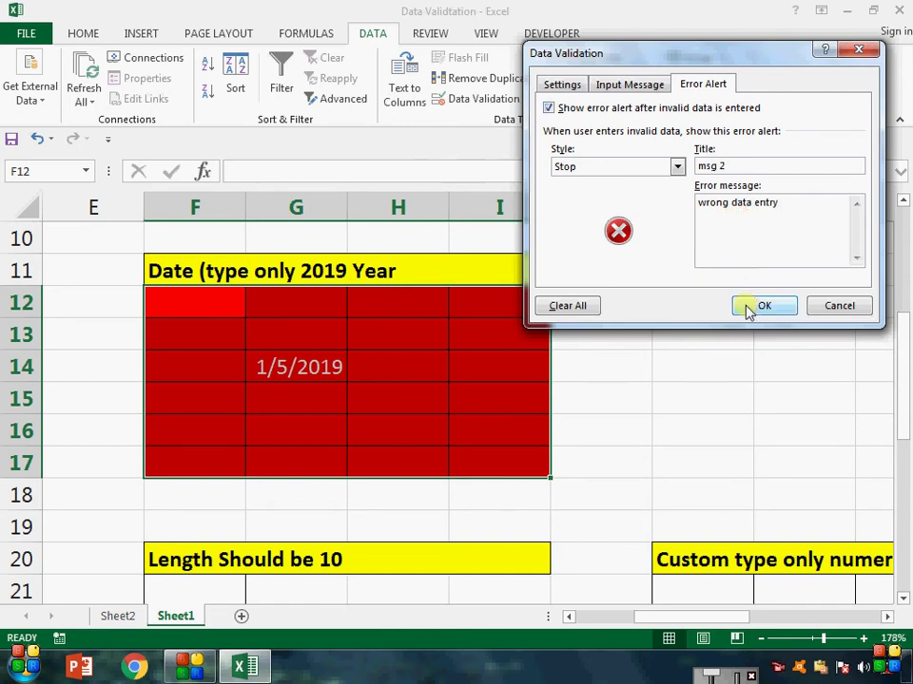
pyautogui.click(761, 305)
pyautogui.click(317, 430)
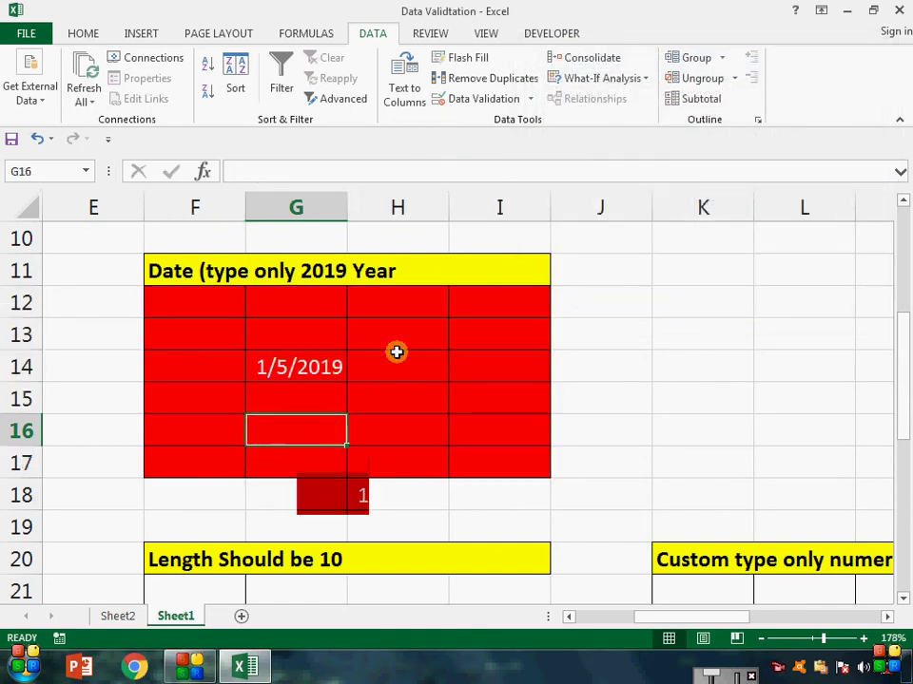
# Step: Select various date cells to confirm the msg.1 input message tip appears
pyautogui.click(396, 353)
pyautogui.click(416, 312)
pyautogui.click(276, 325)
pyautogui.click(225, 323)
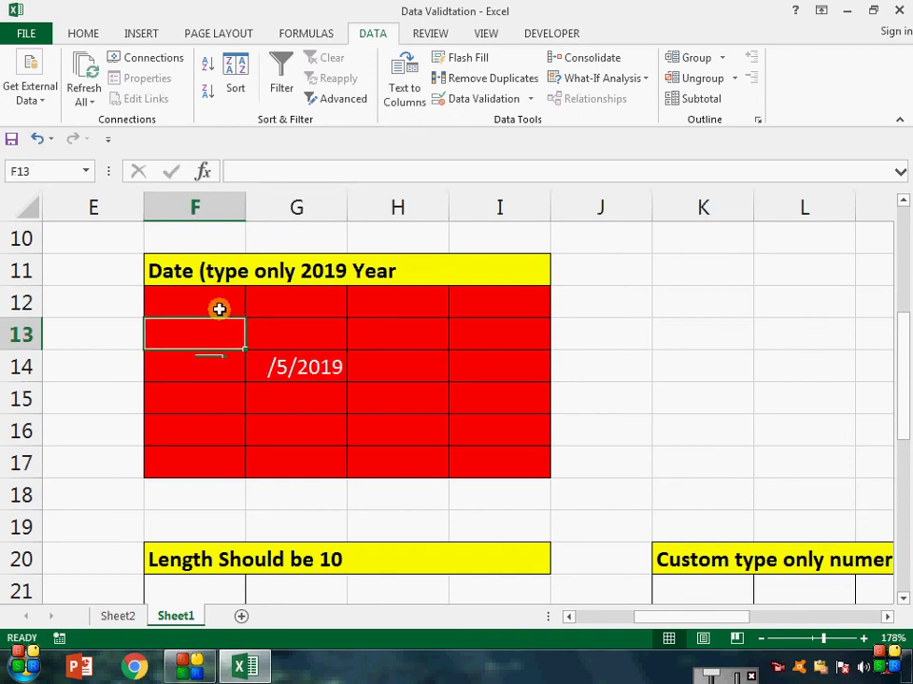
pyautogui.click(218, 309)
pyautogui.click(312, 312)
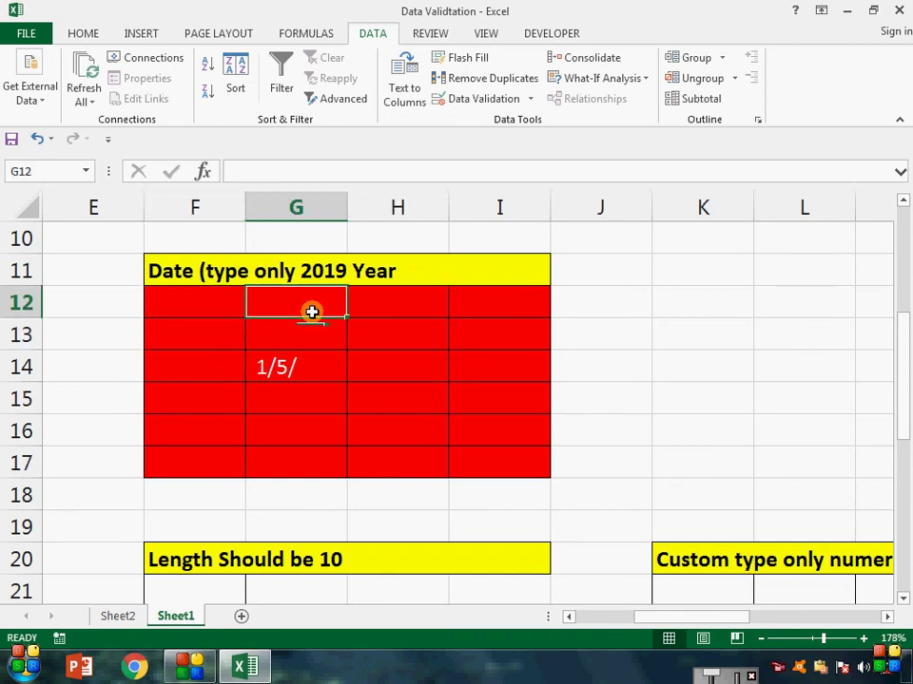
pyautogui.click(230, 328)
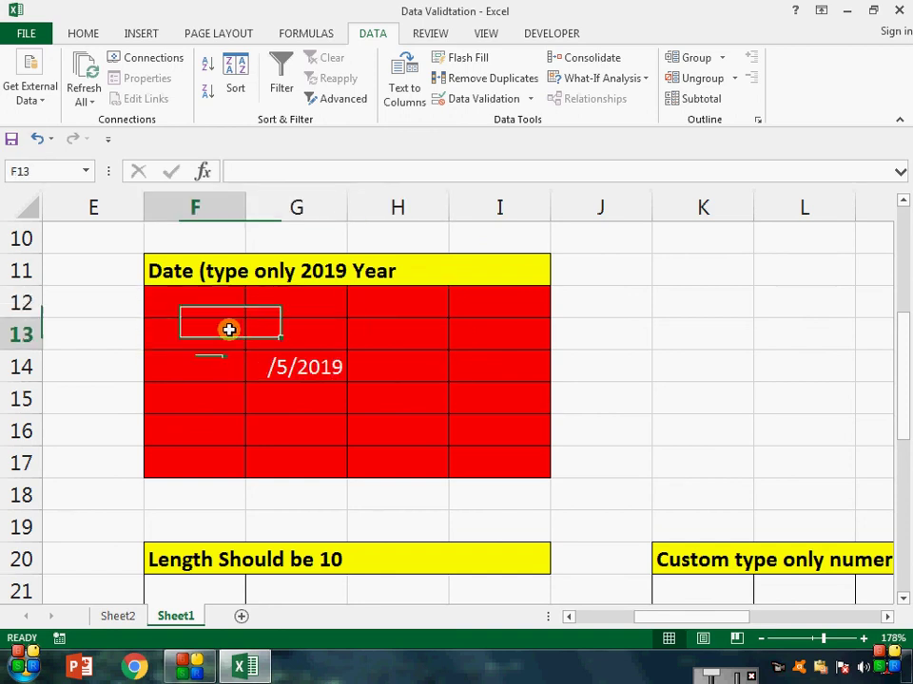
pyautogui.scroll(3, 230, 328)
pyautogui.click(234, 341)
pyautogui.scroll(-3, 234, 341)
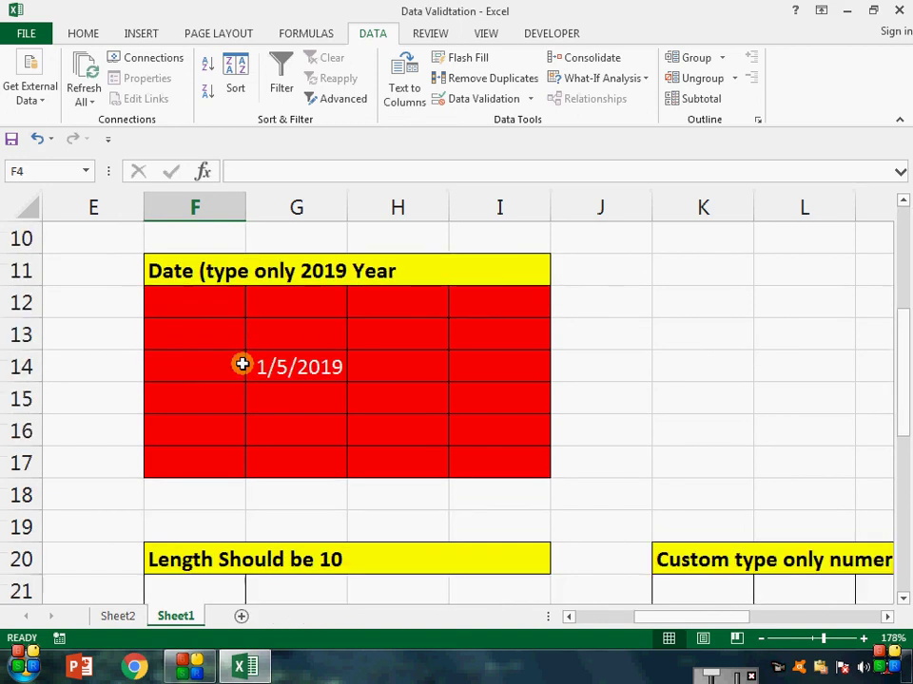
pyautogui.click(242, 341)
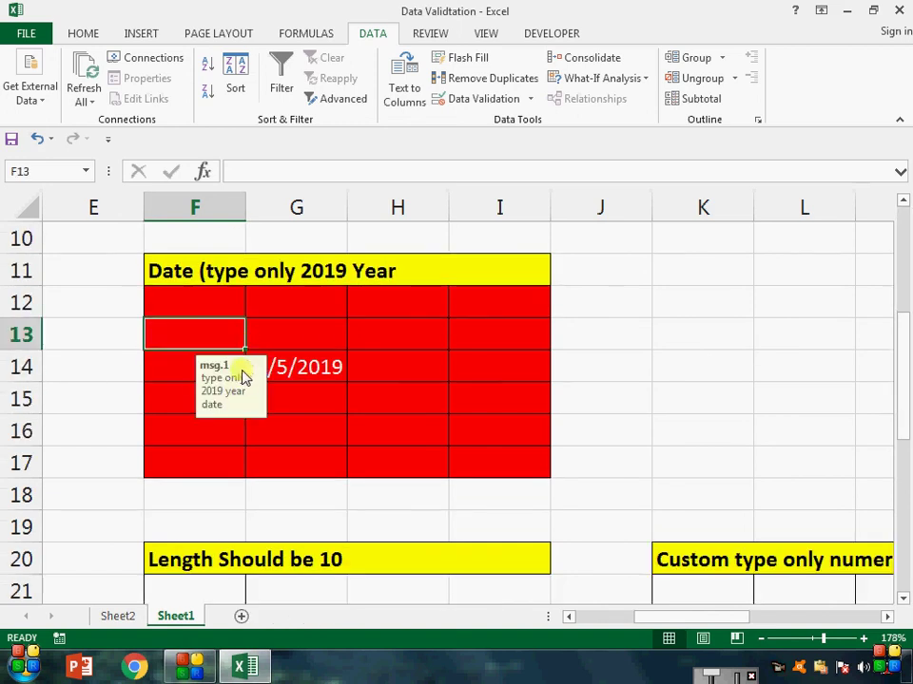
pyautogui.press('Down')
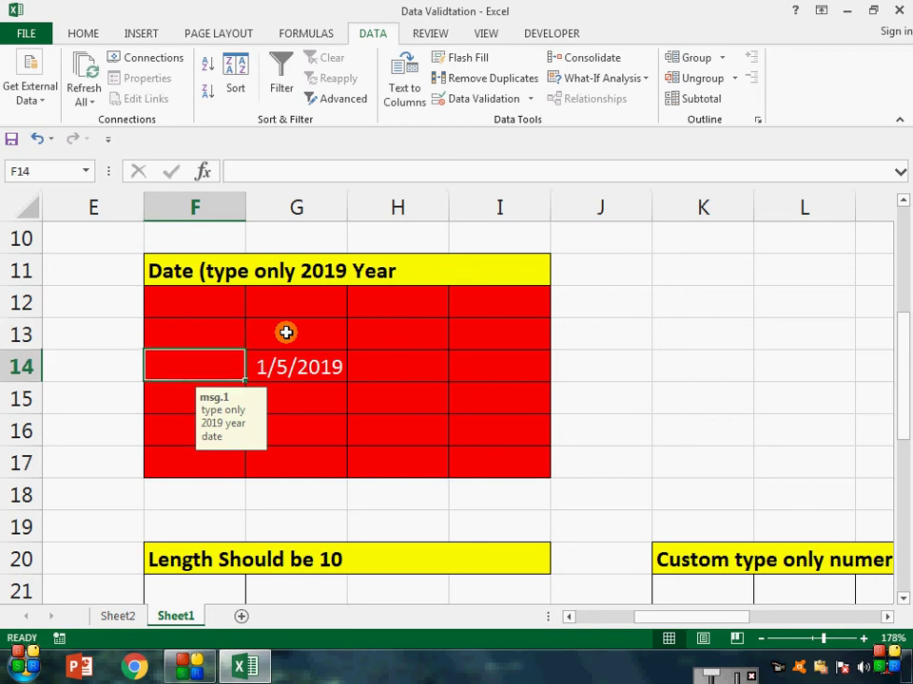
pyautogui.press('Right')
pyautogui.press('Up')
pyautogui.press('Right')
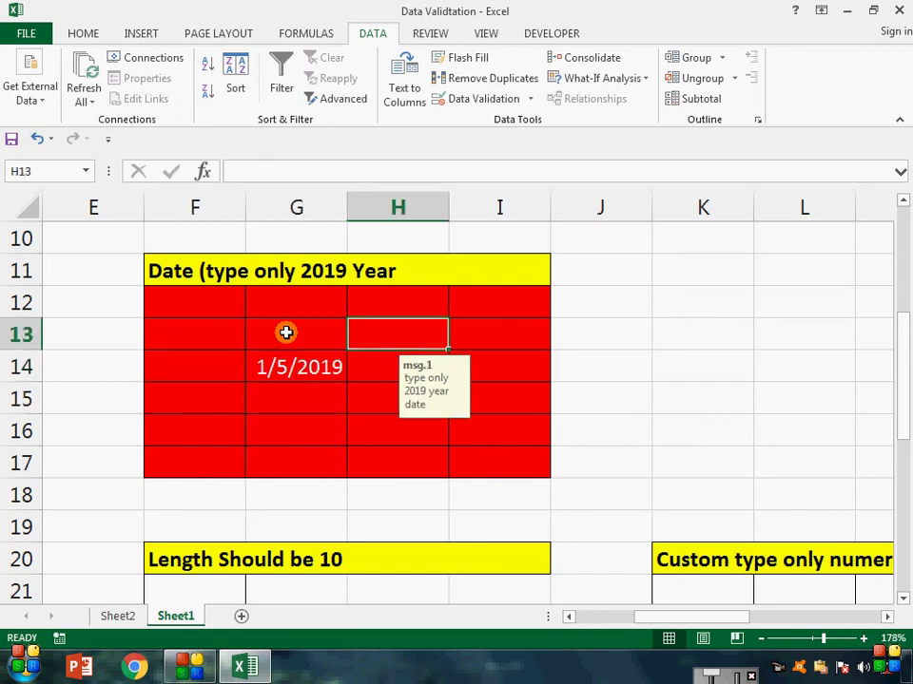
pyautogui.press('Left')
pyautogui.press('Left')
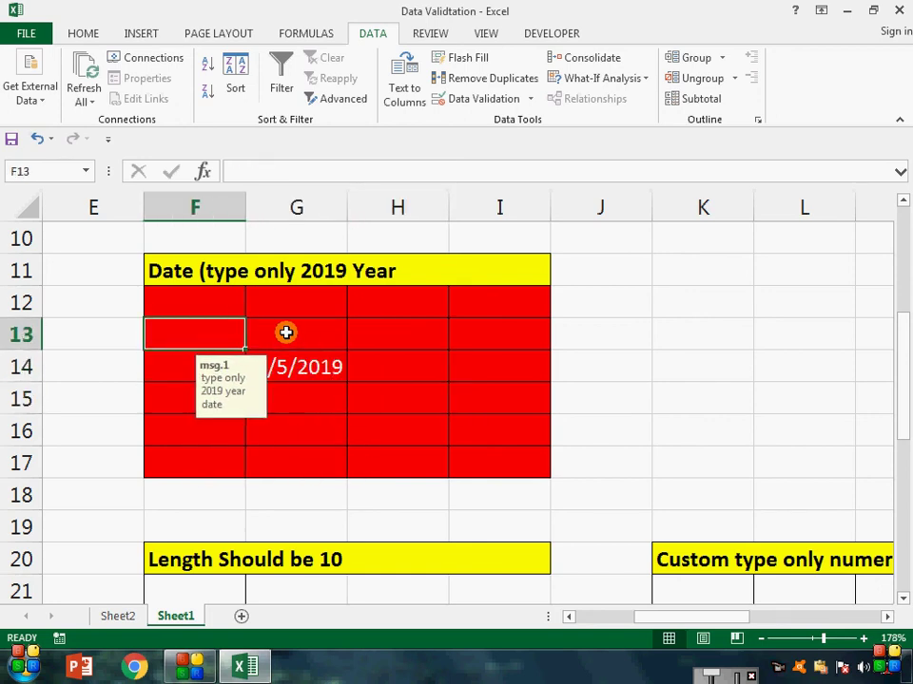
# Step: Enter 1/8/2012 in F13, cancel it after the alert refuses it, and reselect F12:I17
pyautogui.write('1//')
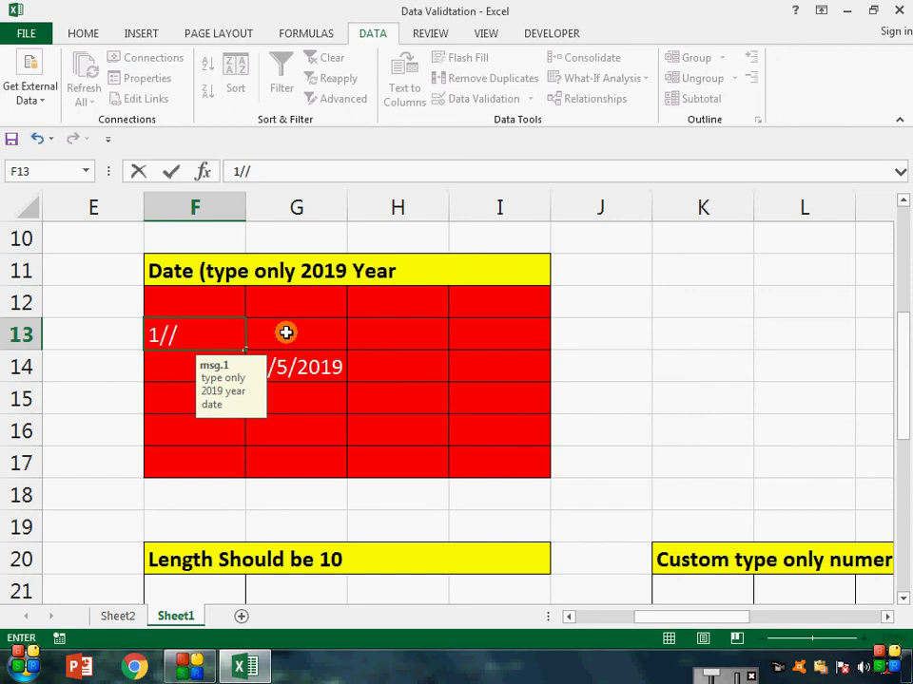
pyautogui.press('BackSpace')
pyautogui.write('8/2012')
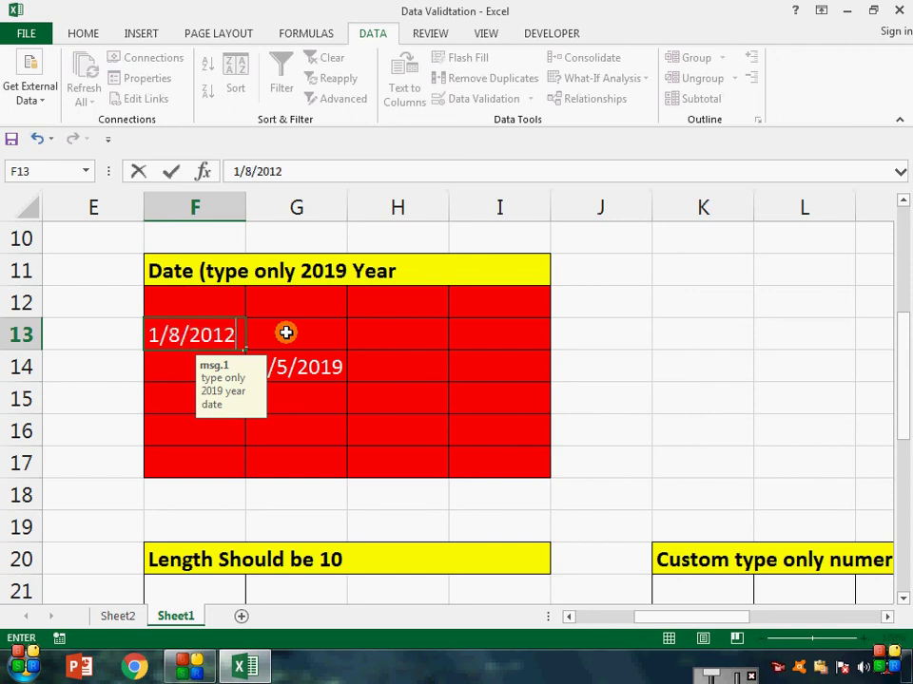
pyautogui.press('Return')
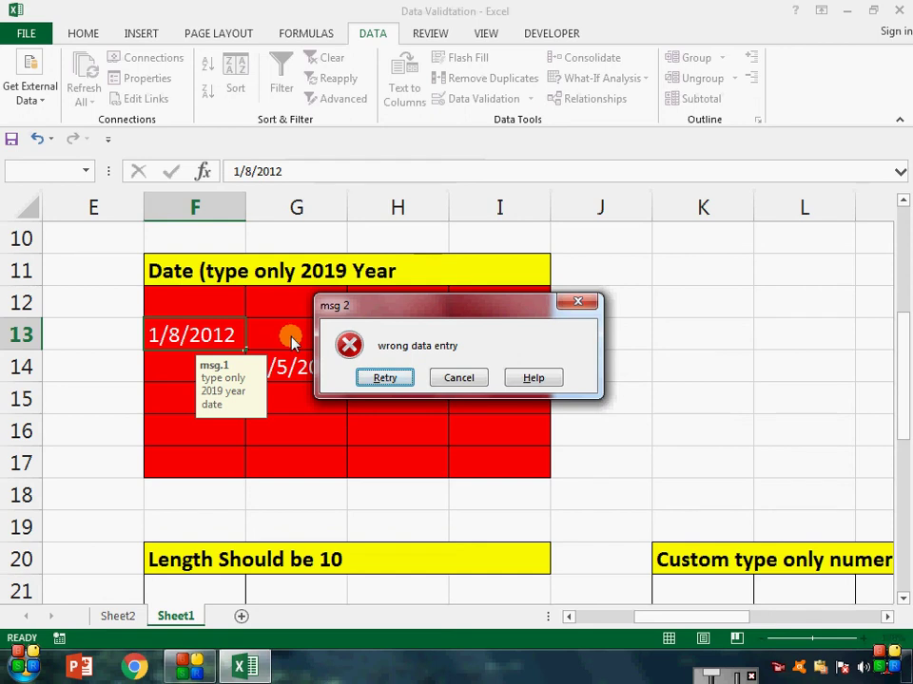
pyautogui.click(382, 379)
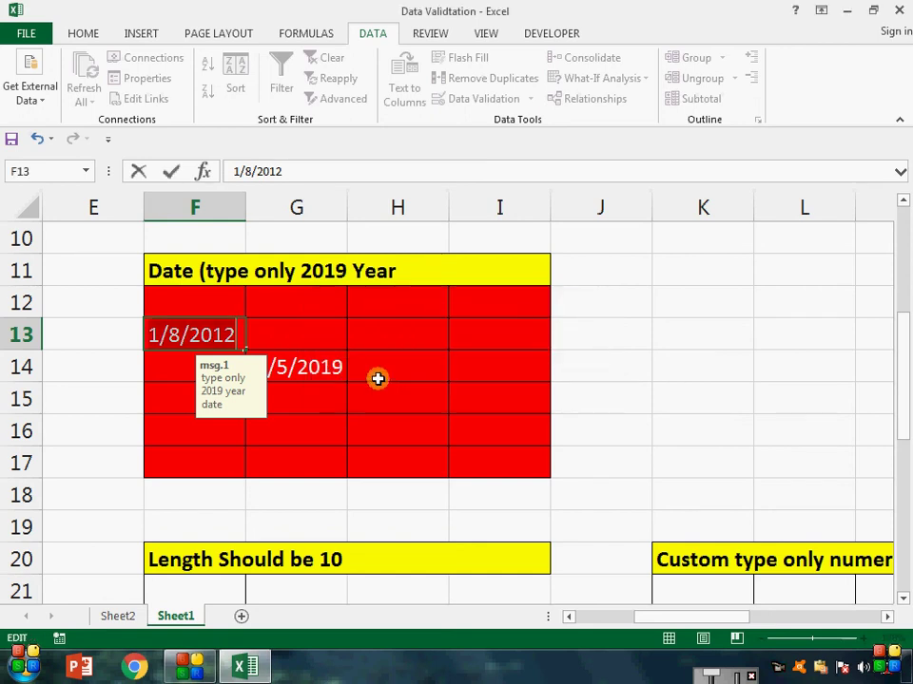
pyautogui.press('Escape')
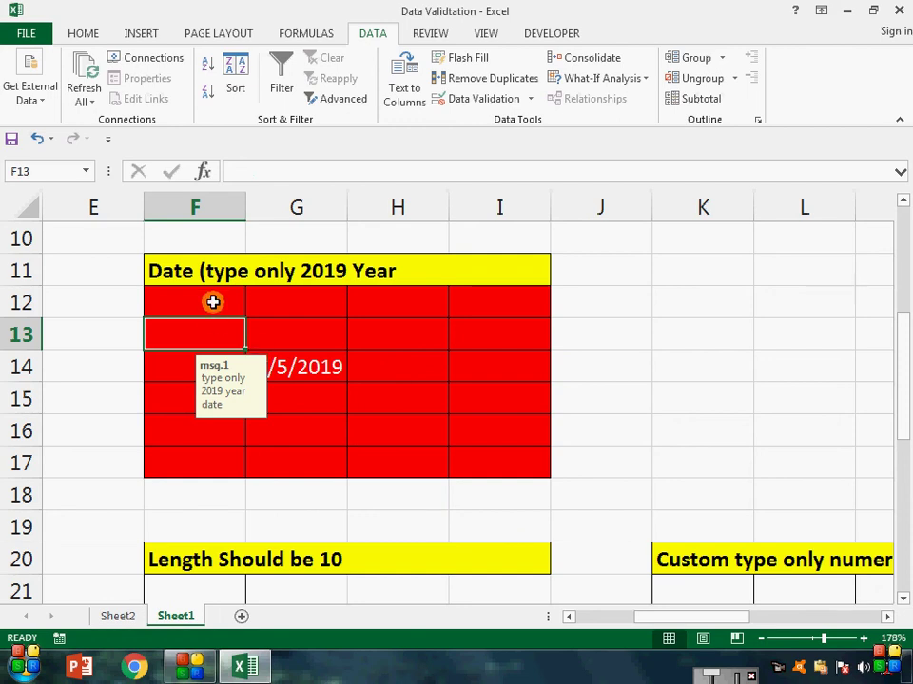
pyautogui.moveTo(213, 303); pyautogui.dragTo(490, 462)
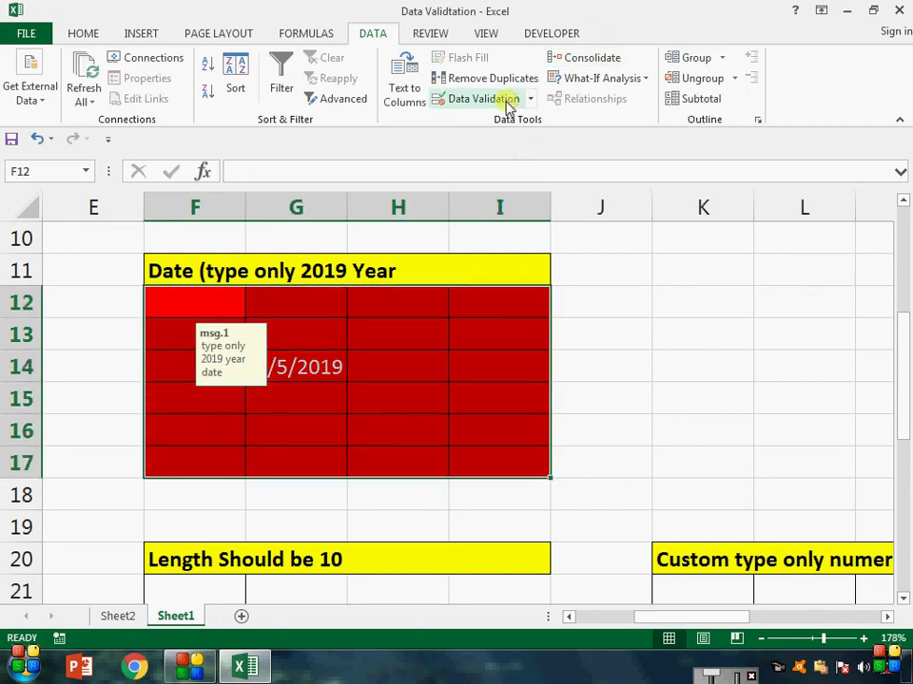
# Step: Change the date block's error alert style from Stop to Warning
pyautogui.click(507, 101)
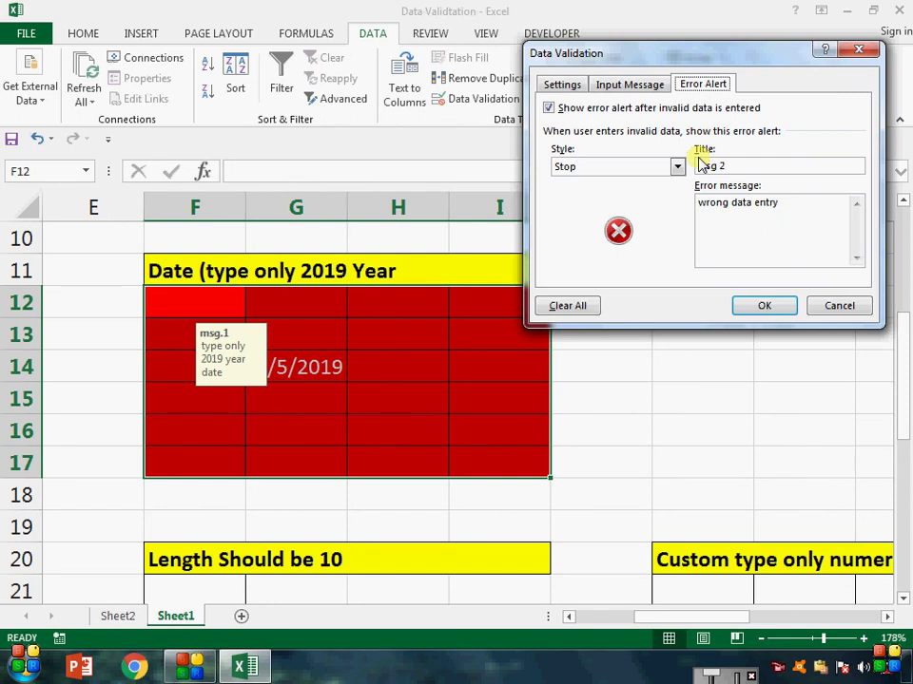
pyautogui.click(675, 169)
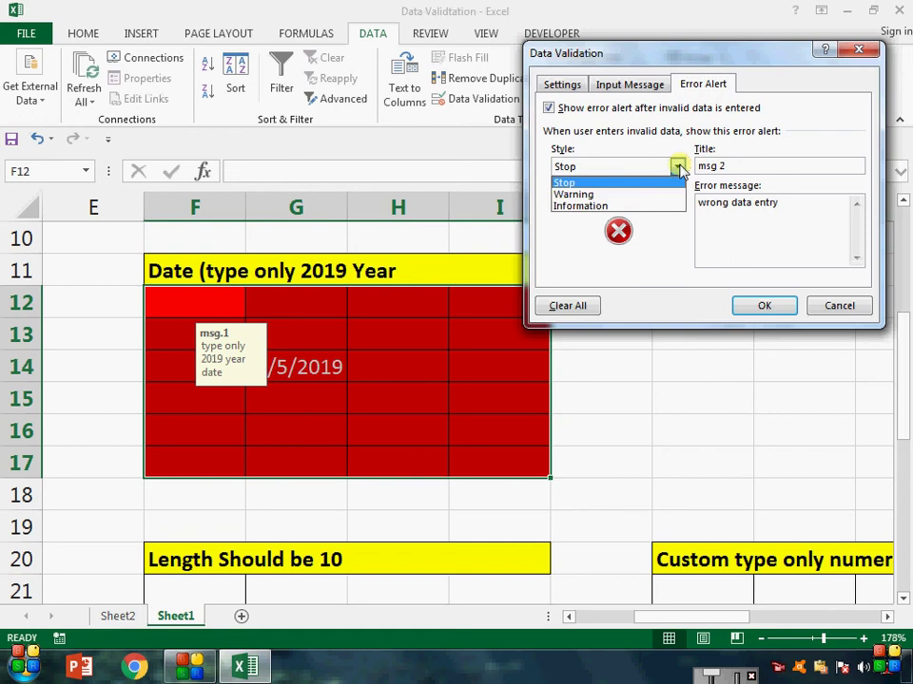
pyautogui.click(649, 196)
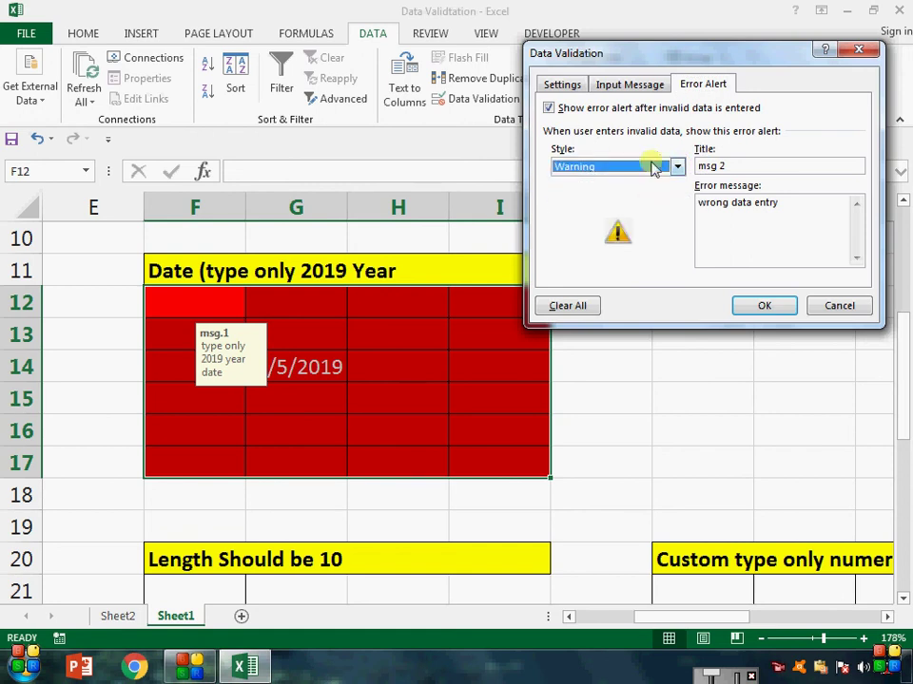
pyautogui.click(761, 306)
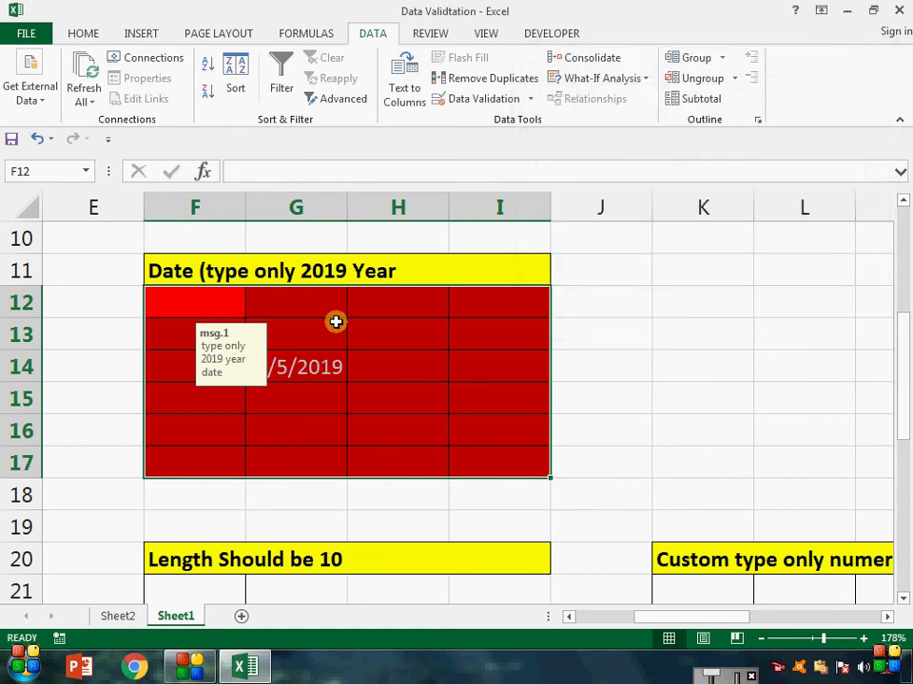
# Step: Enter 1/4/2015 in G13 and 5/8/2016 in H13, keeping both past the warning
pyautogui.click(344, 321)
pyautogui.write('1/4/2015')
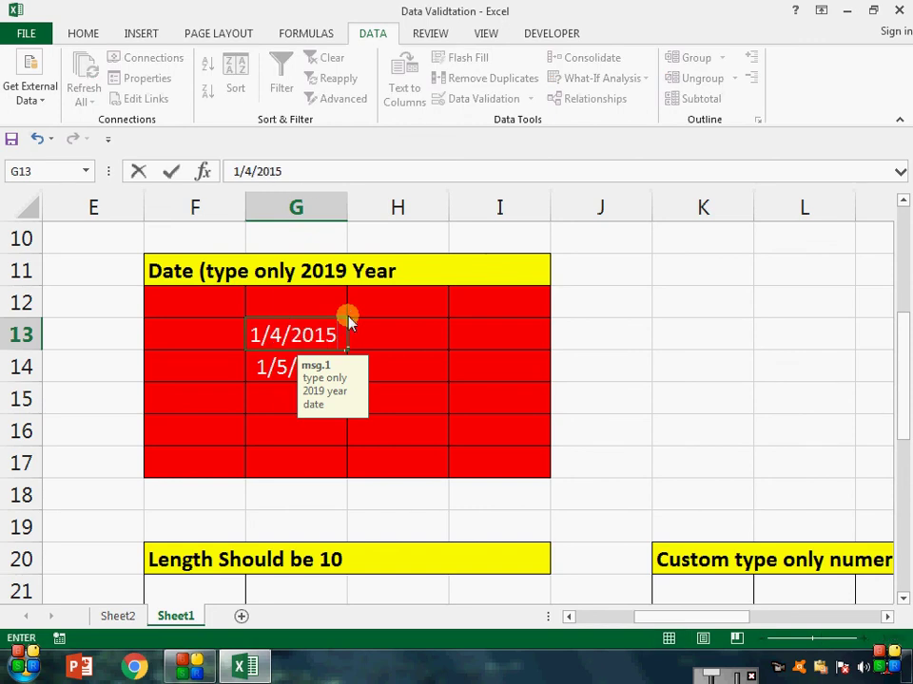
pyautogui.press('Return')
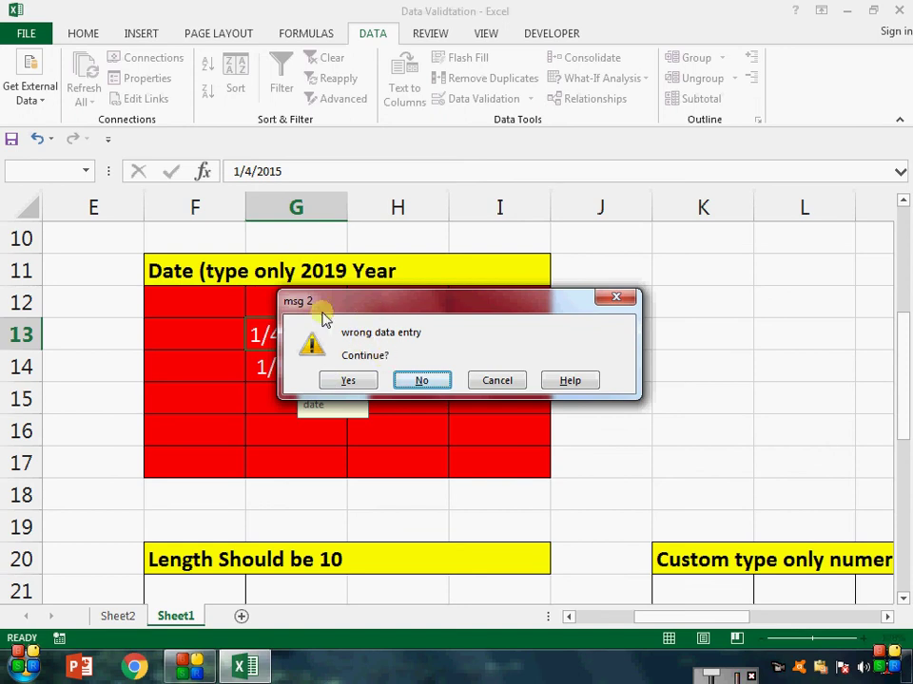
pyautogui.click(340, 381)
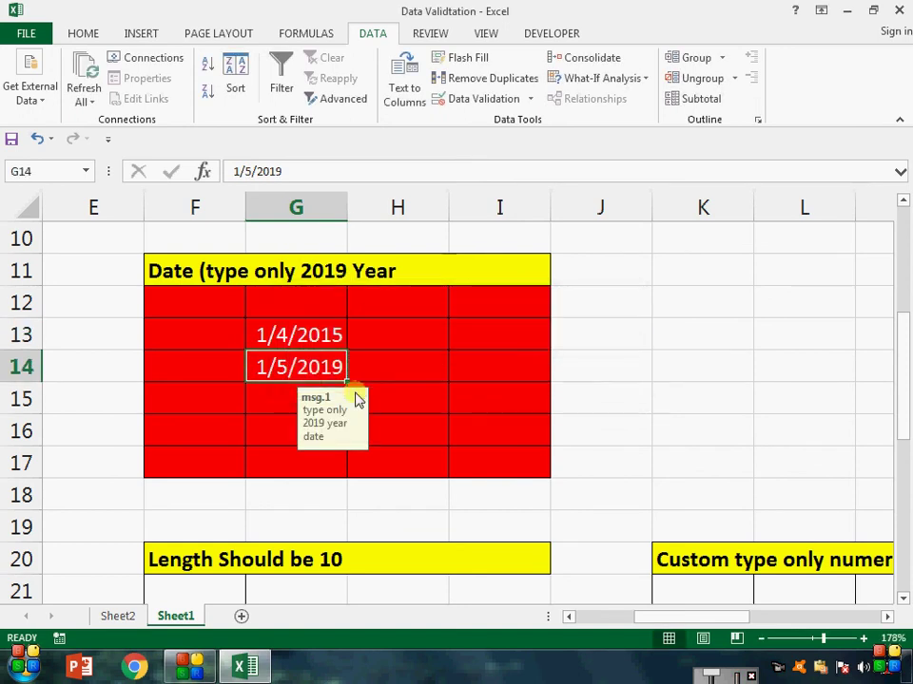
pyautogui.click(438, 323)
pyautogui.write('5')
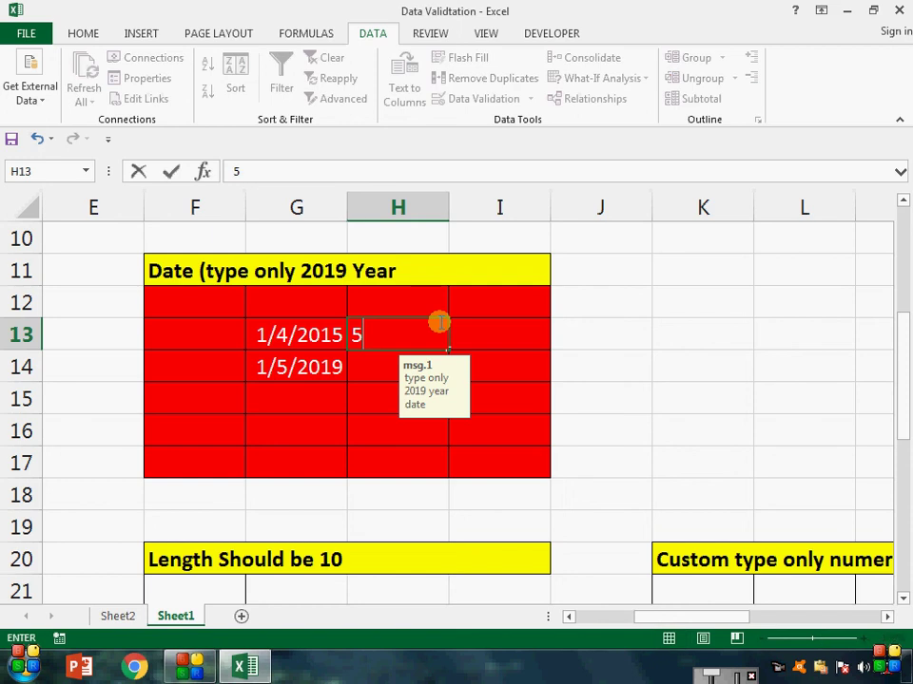
pyautogui.write('/8/2016')
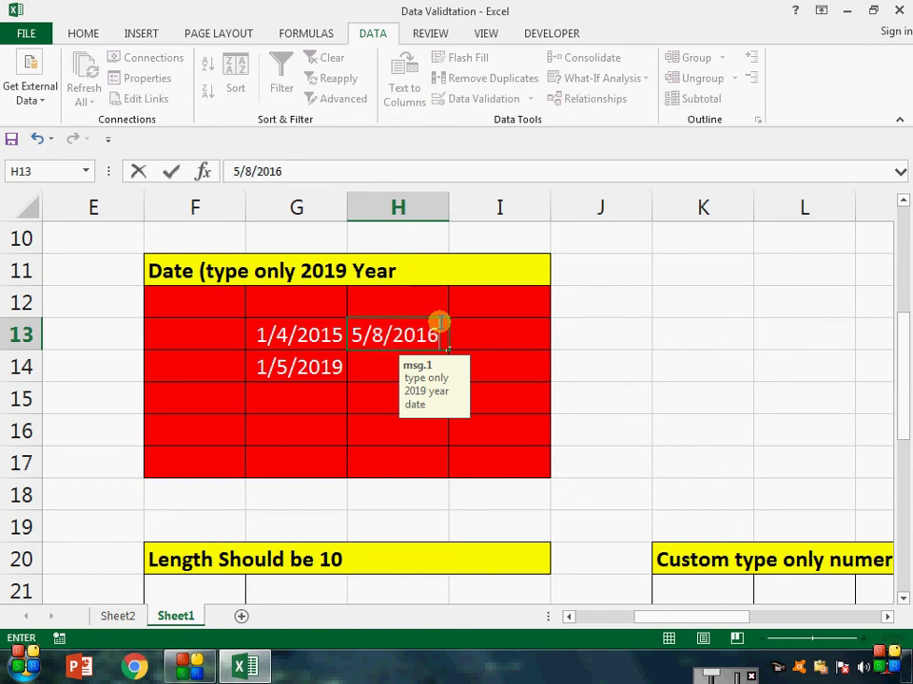
pyautogui.press('Return')
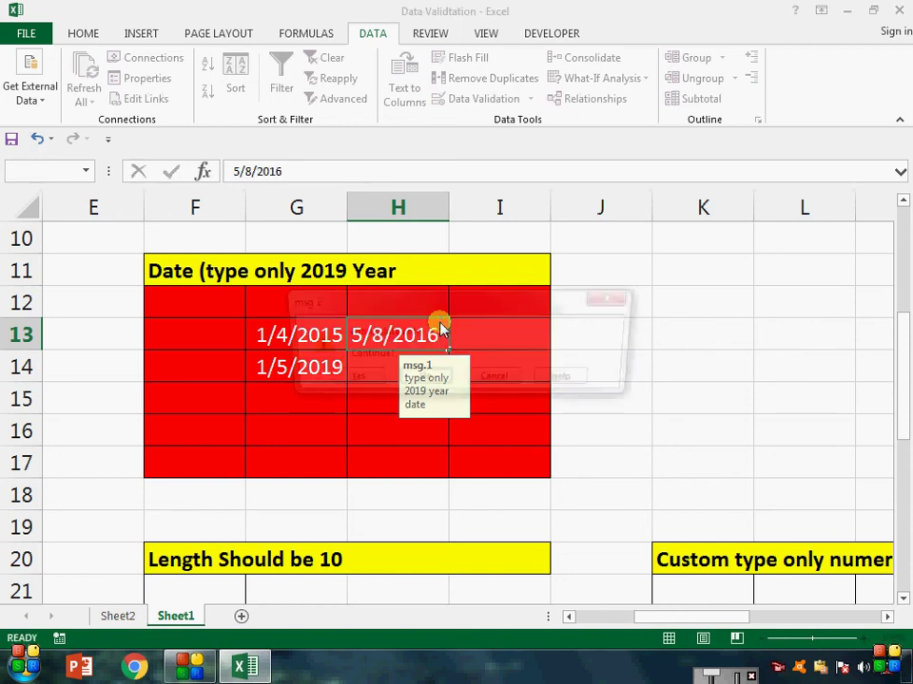
pyautogui.click(348, 381)
# Step: Enter 1/4/2016 in H16 and choose to continue past the warning
pyautogui.click(349, 427)
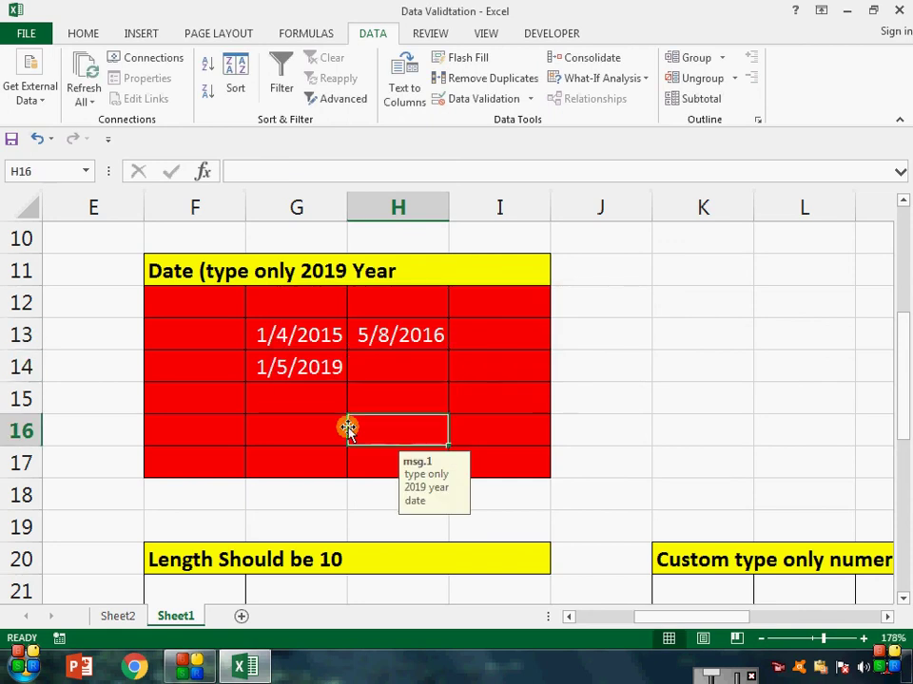
pyautogui.write('1/4/')
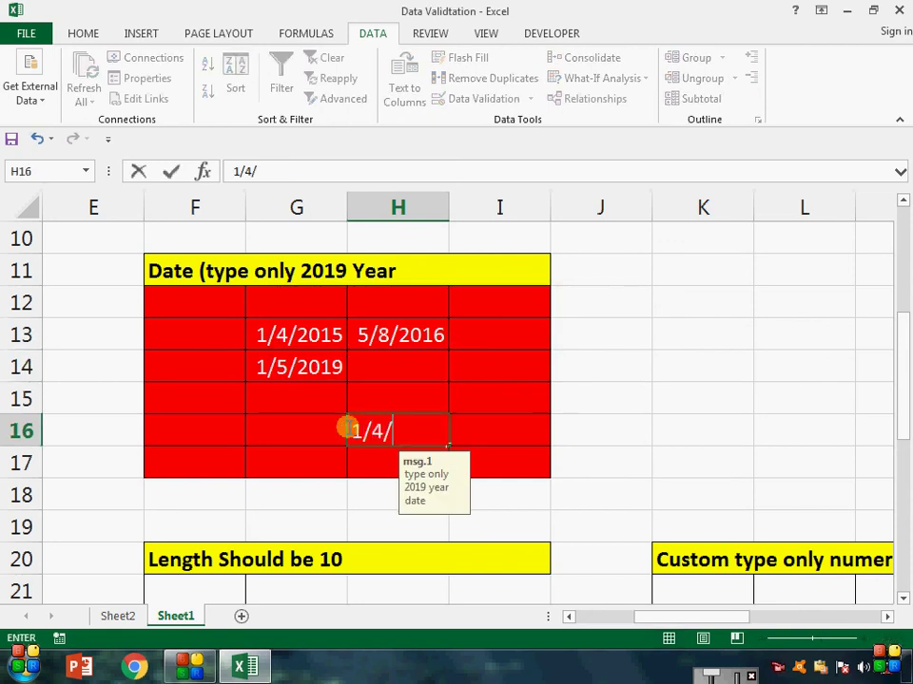
pyautogui.write('2016')
pyautogui.press('Return')
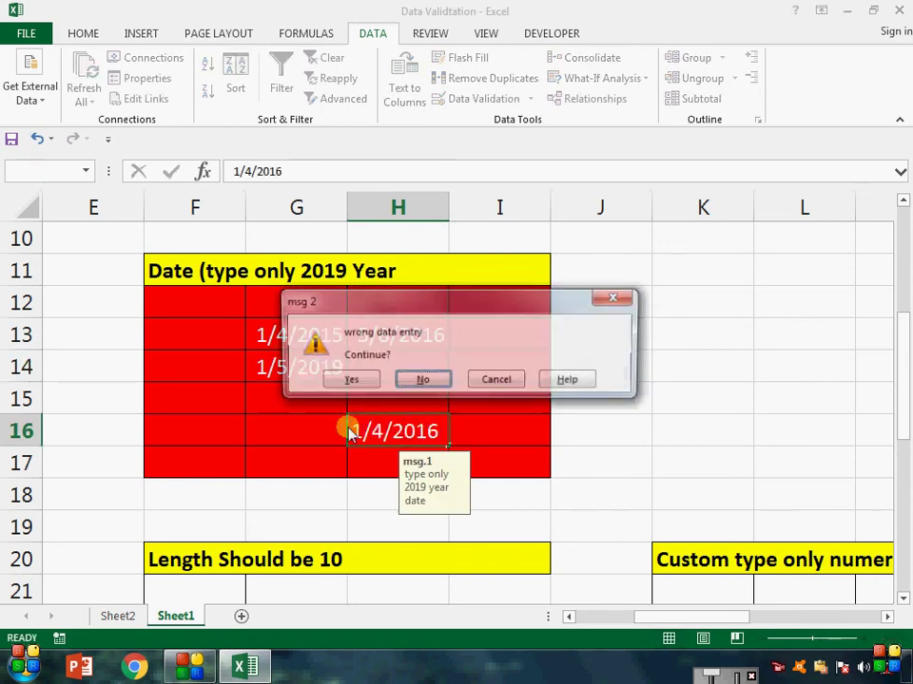
pyautogui.press('Left')
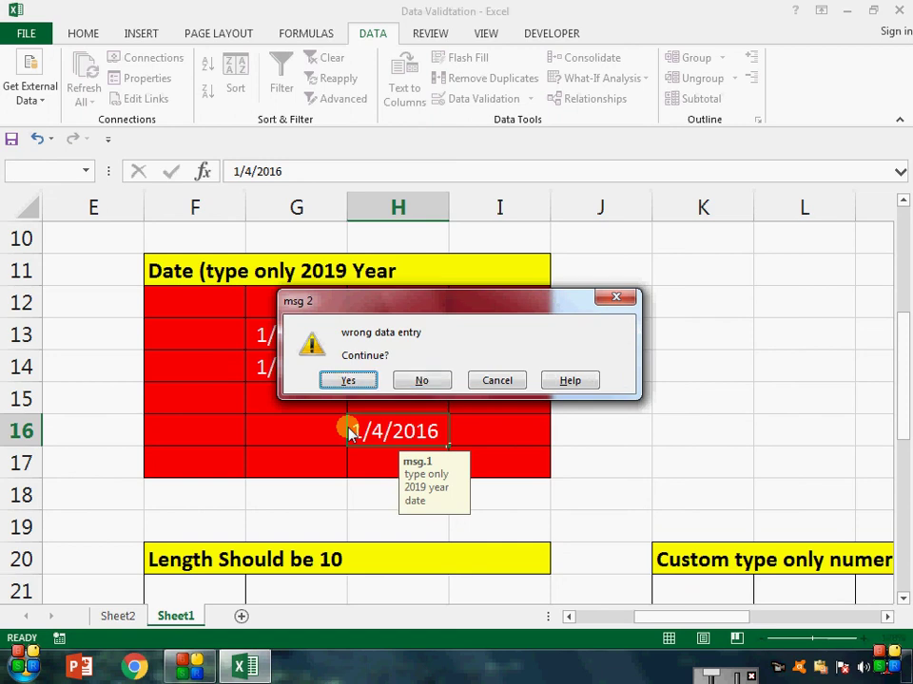
pyautogui.press('Return')
pyautogui.click(219, 418)
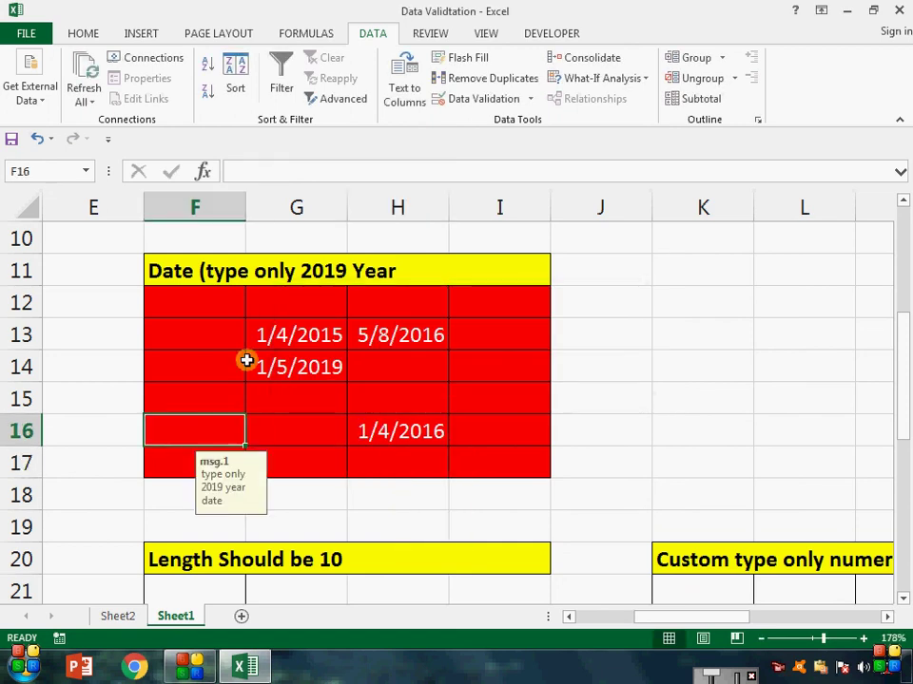
# Step: Switch the error alert style for F12:I17 from Warning to Information
pyautogui.click(480, 100)
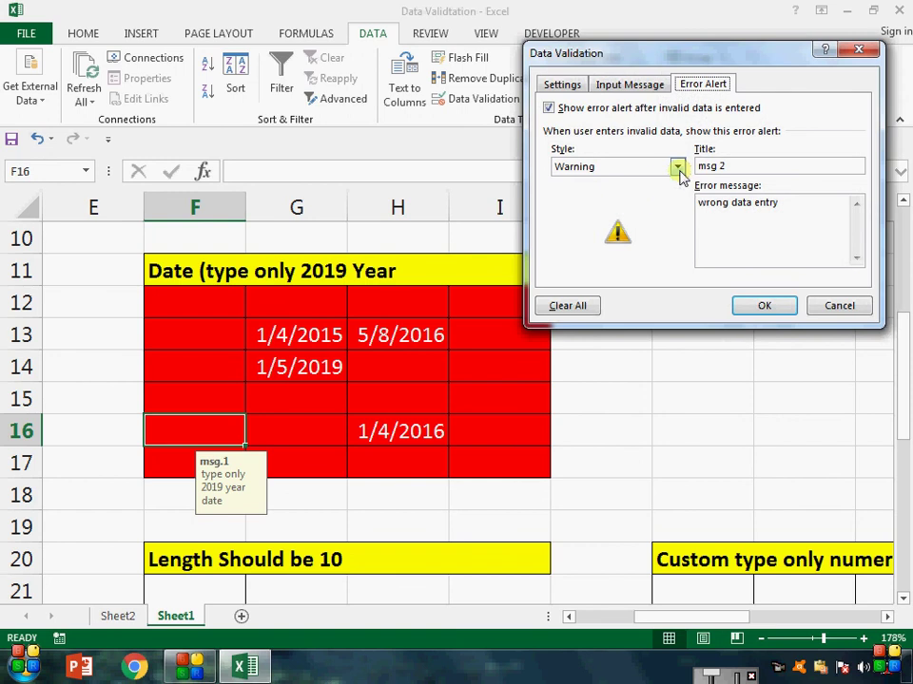
pyautogui.click(677, 167)
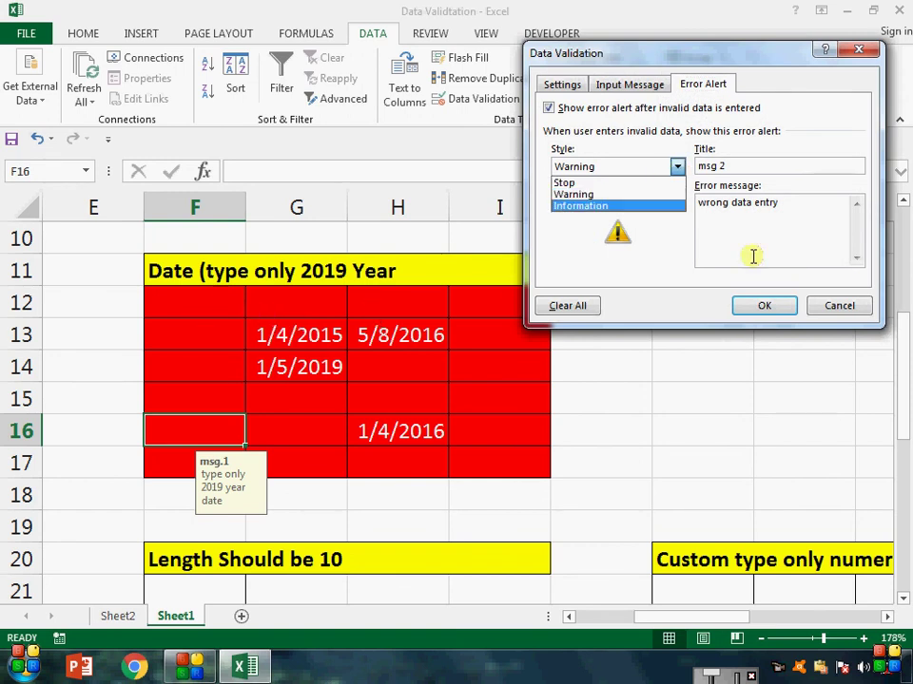
pyautogui.click(836, 306)
pyautogui.moveTo(190, 303); pyautogui.dragTo(525, 473)
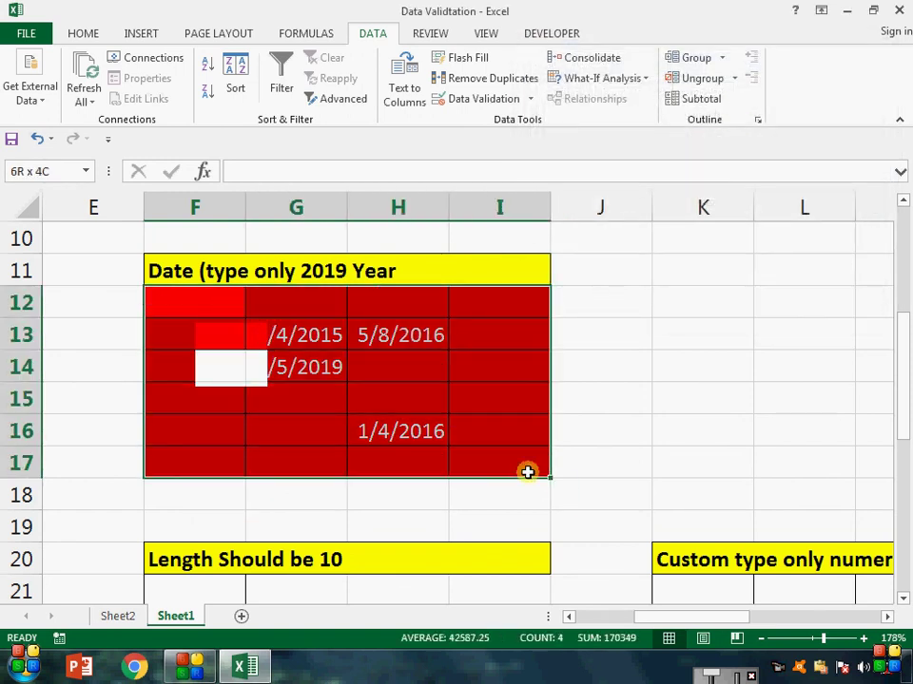
pyautogui.click(495, 104)
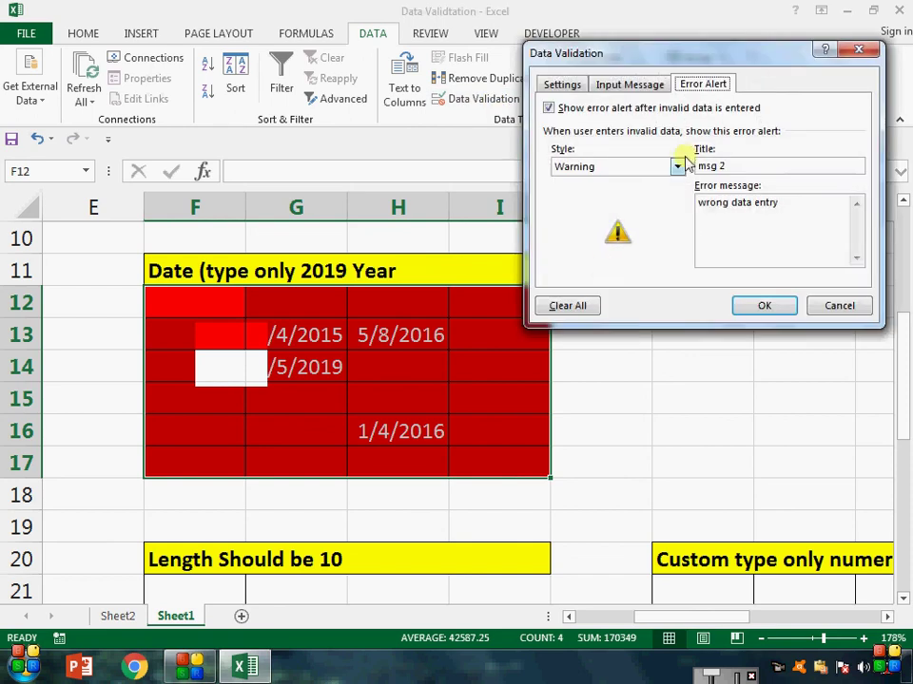
pyautogui.click(677, 167)
pyautogui.click(658, 206)
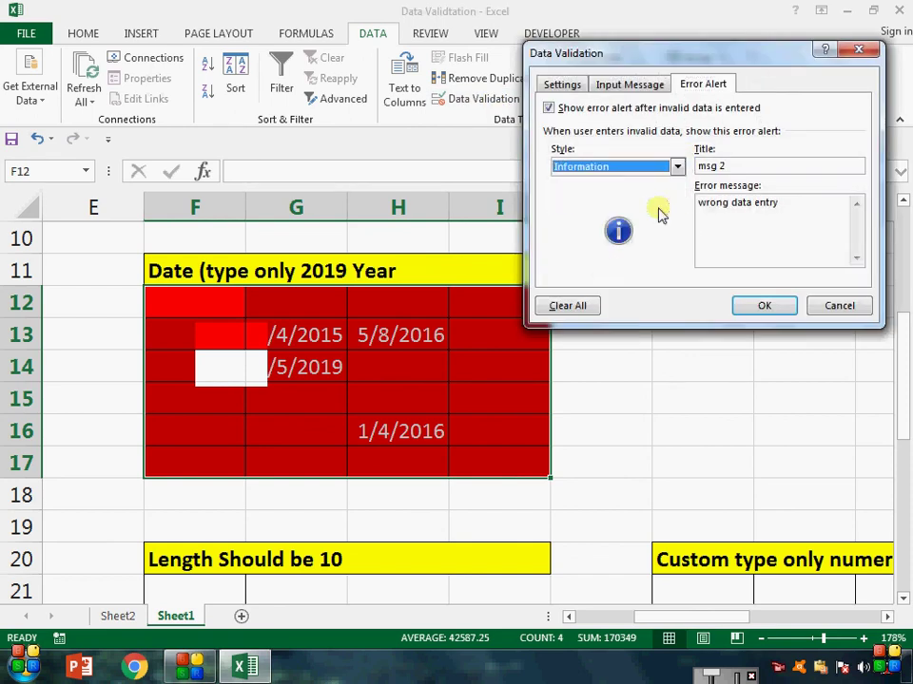
pyautogui.click(756, 305)
pyautogui.click(173, 358)
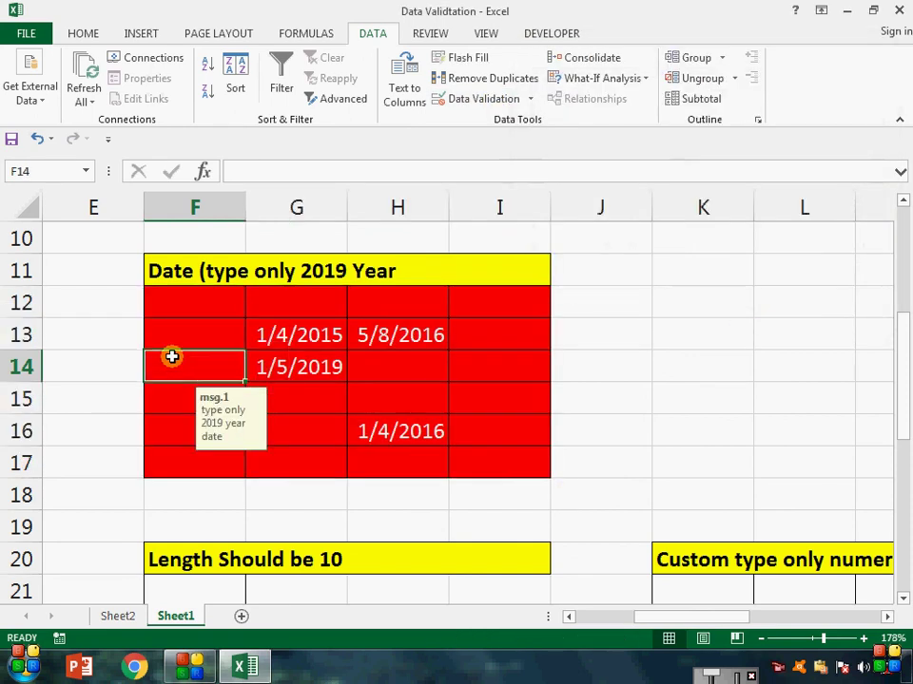
# Step: Enter 4/8/2015 in F14 and acknowledge the Information alert to keep it
pyautogui.write('4')
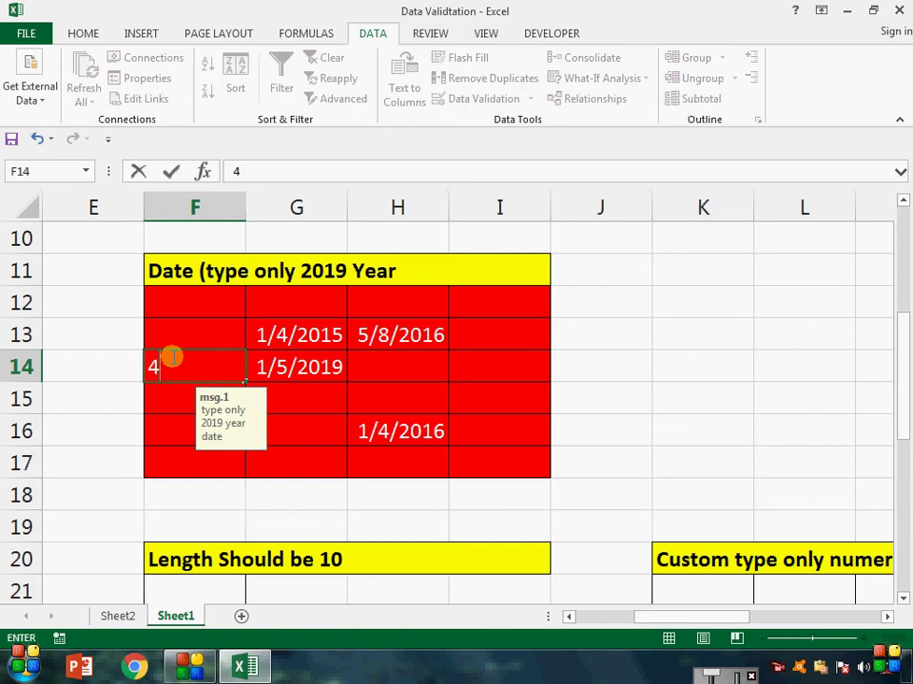
pyautogui.write('*/8/20')
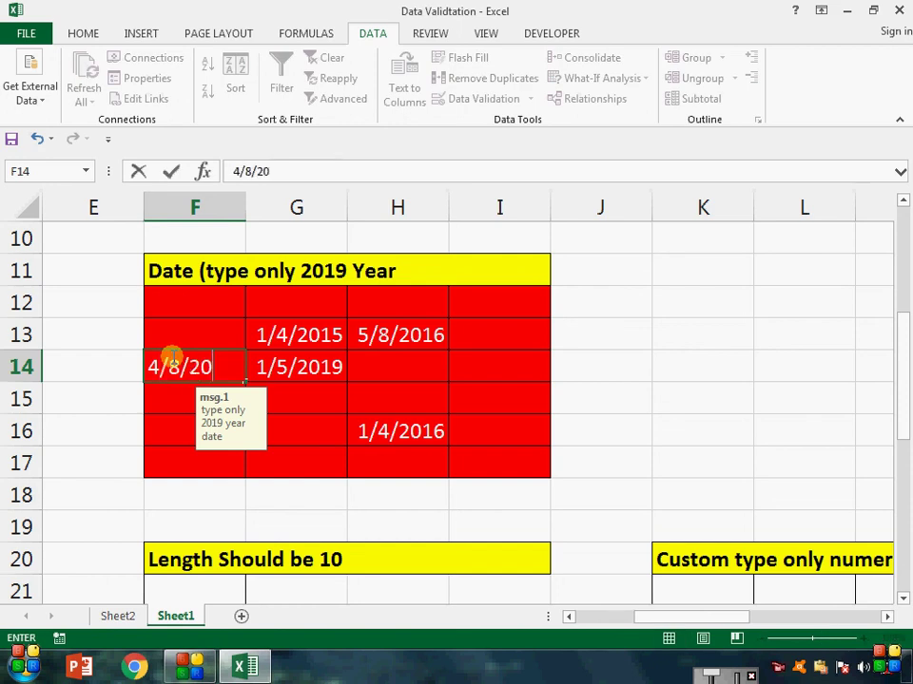
pyautogui.write('15')
pyautogui.press('Return')
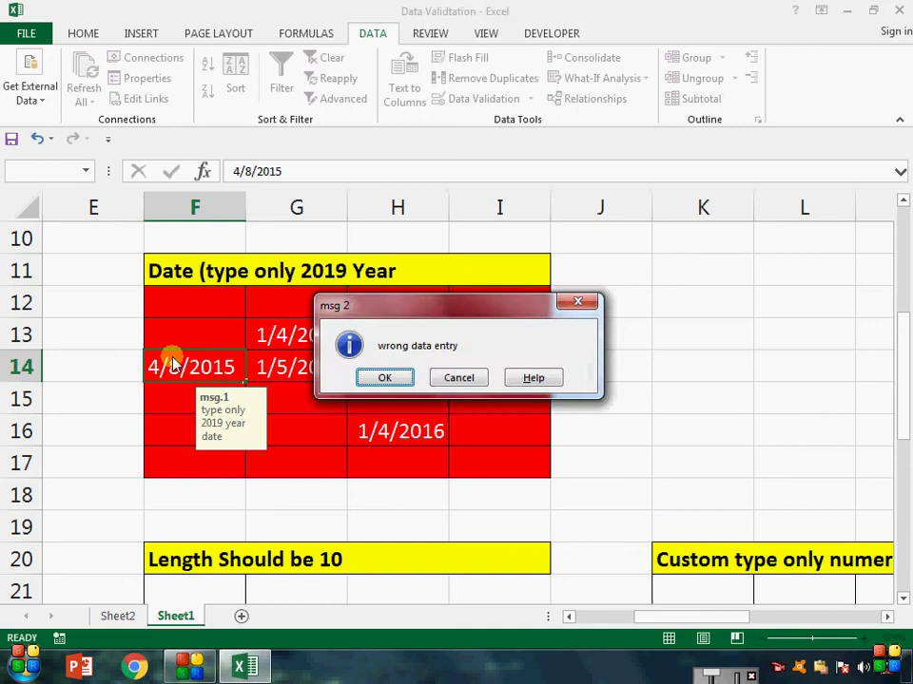
pyautogui.press('Return')
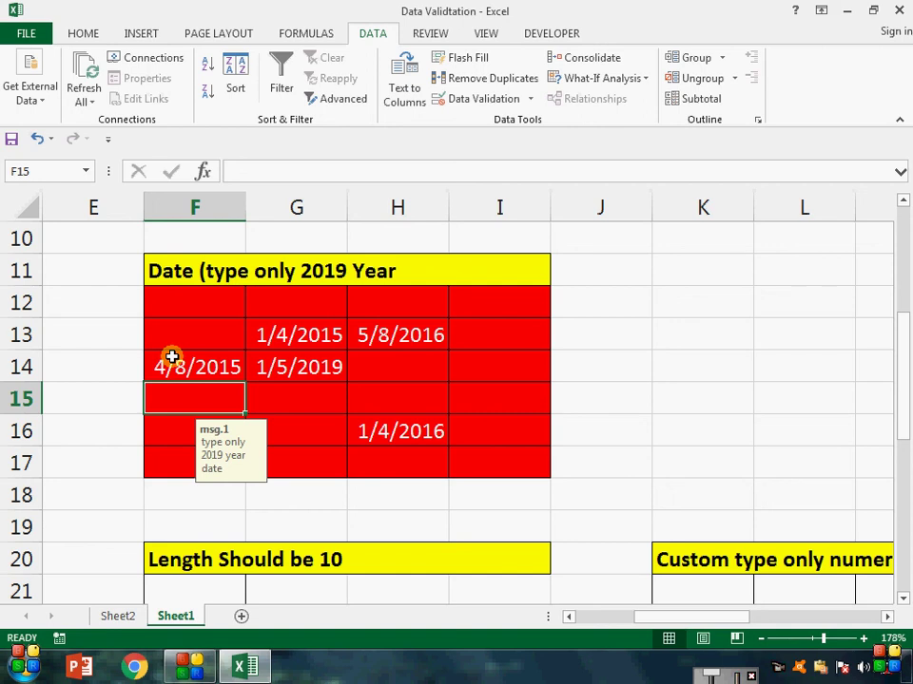
pyautogui.moveTo(191, 298); pyautogui.dragTo(493, 469)
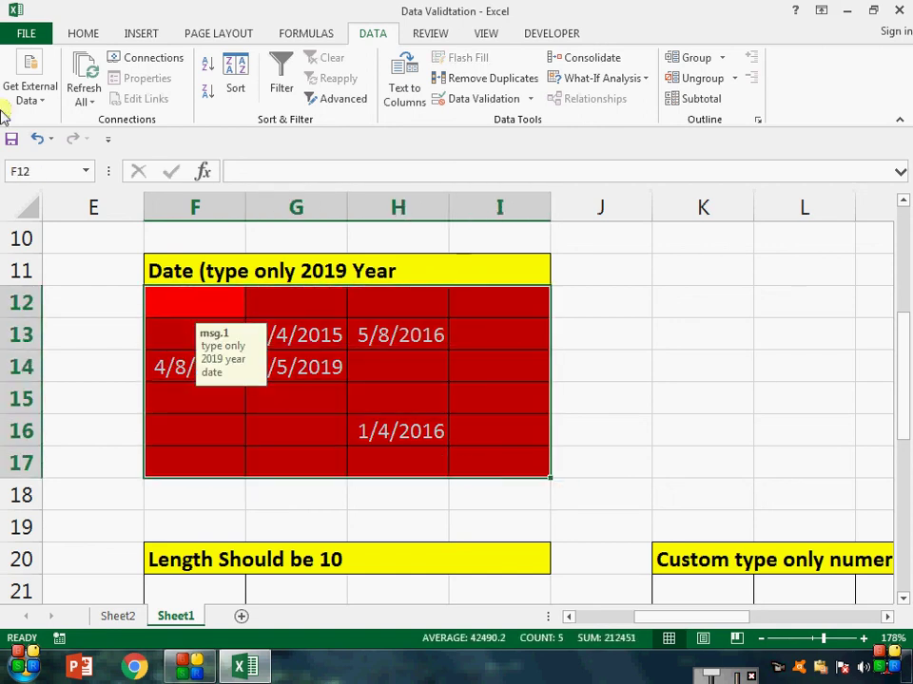
# Step: Give the date block F12:I17 a green fill in place of red
pyautogui.click(83, 38)
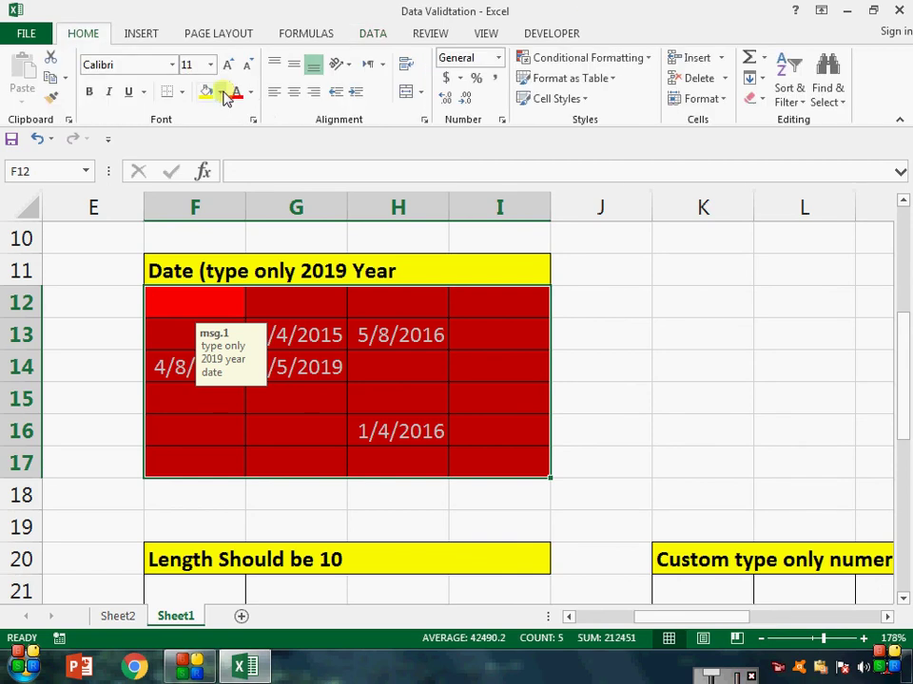
pyautogui.click(222, 93)
pyautogui.click(282, 232)
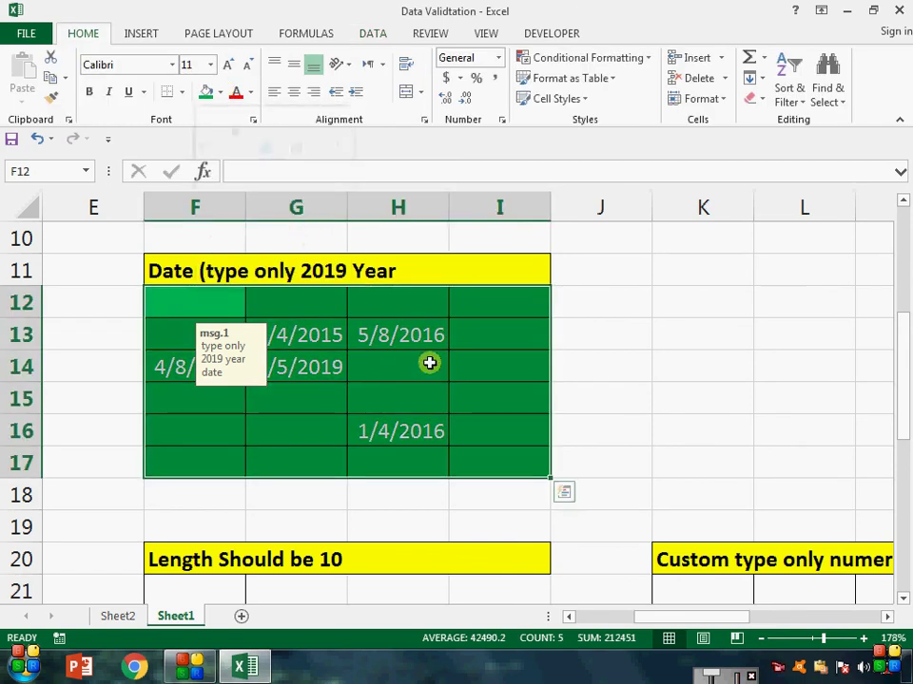
pyautogui.click(429, 362)
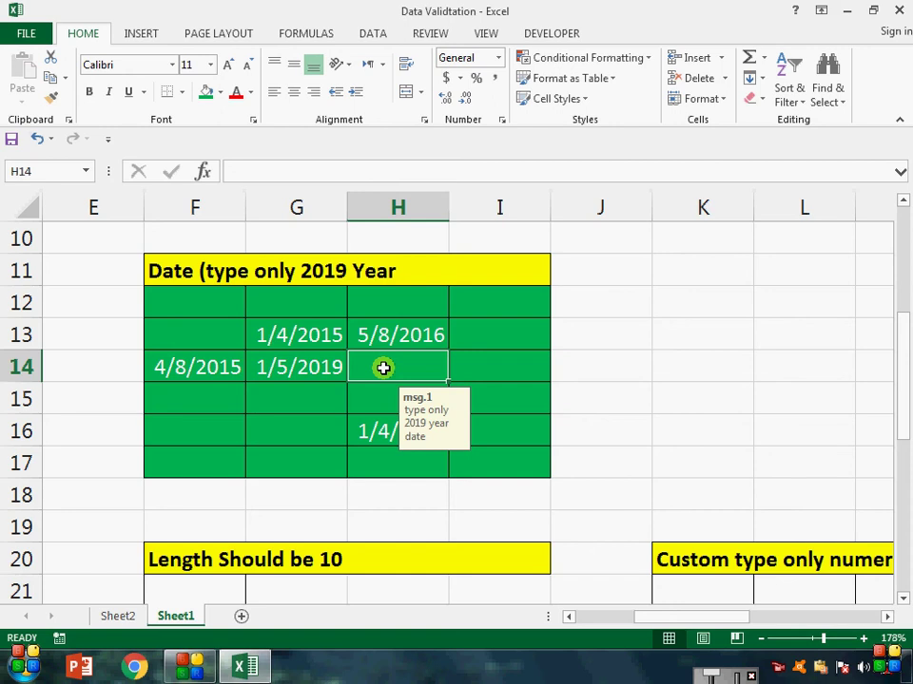
pyautogui.click(230, 309)
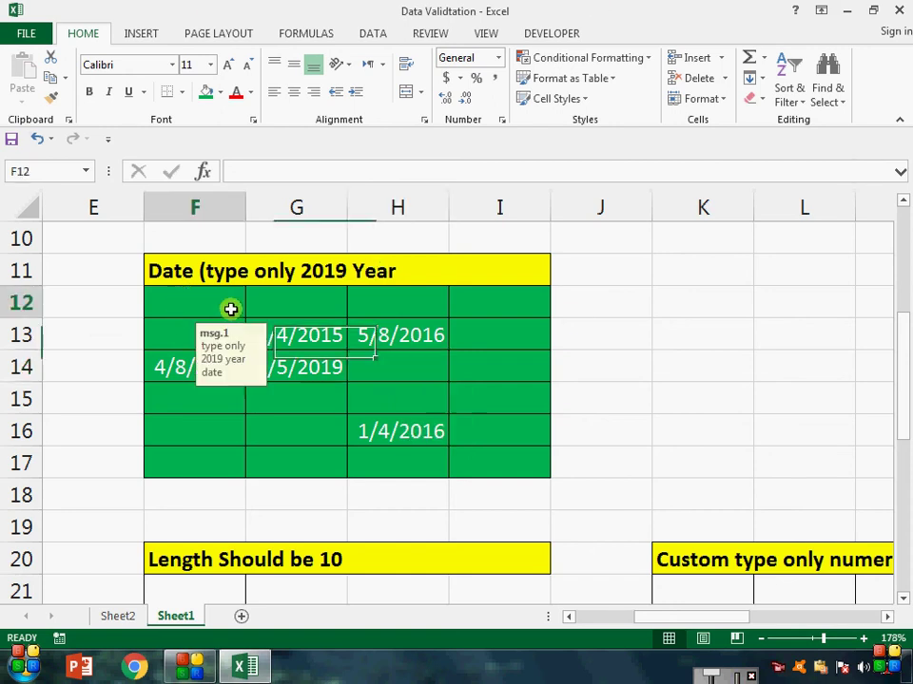
pyautogui.moveTo(230, 309); pyautogui.dragTo(530, 469)
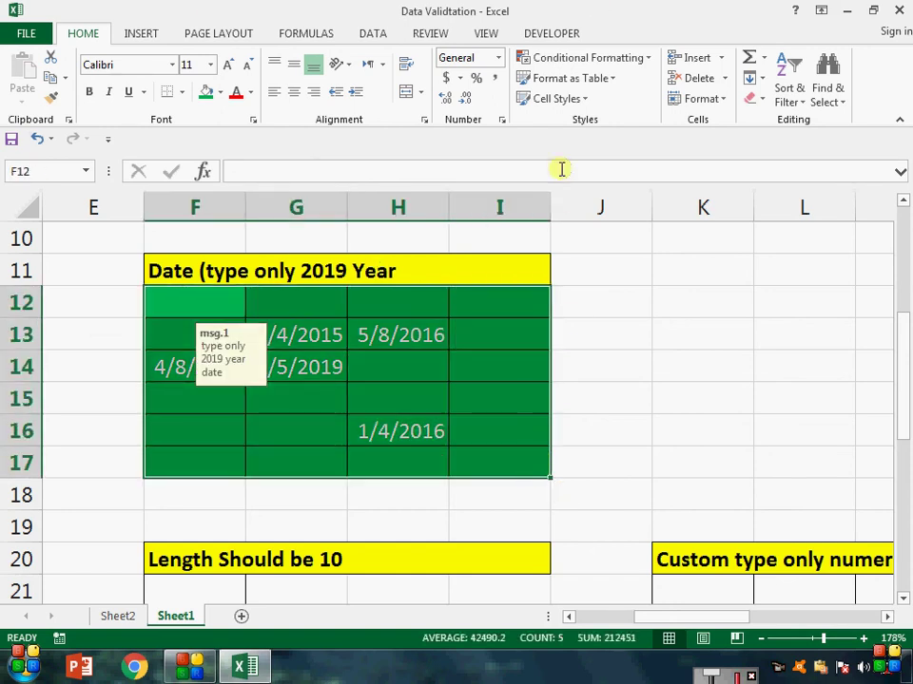
pyautogui.click(383, 34)
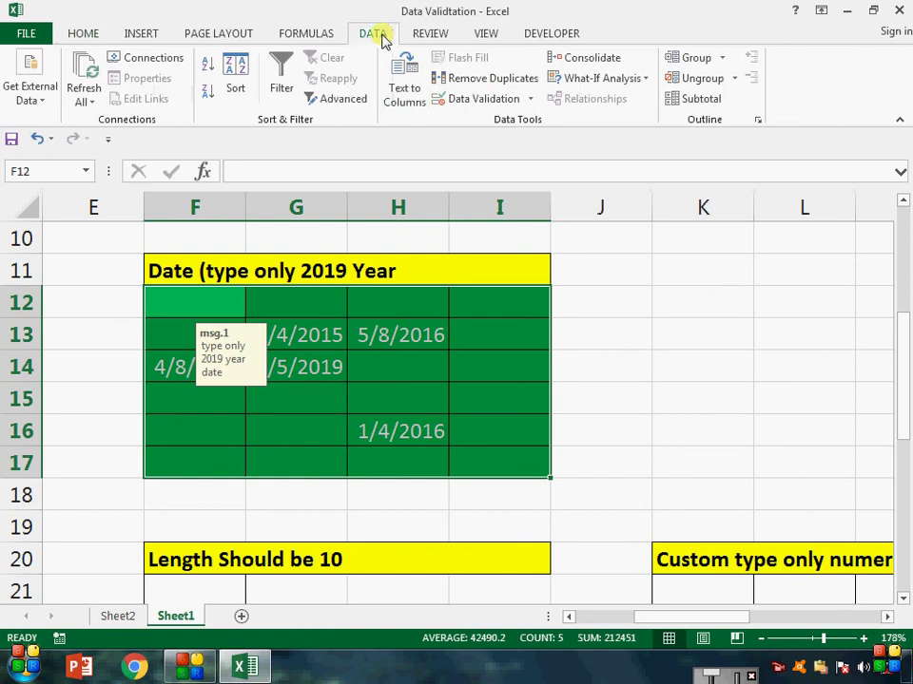
pyautogui.click(531, 99)
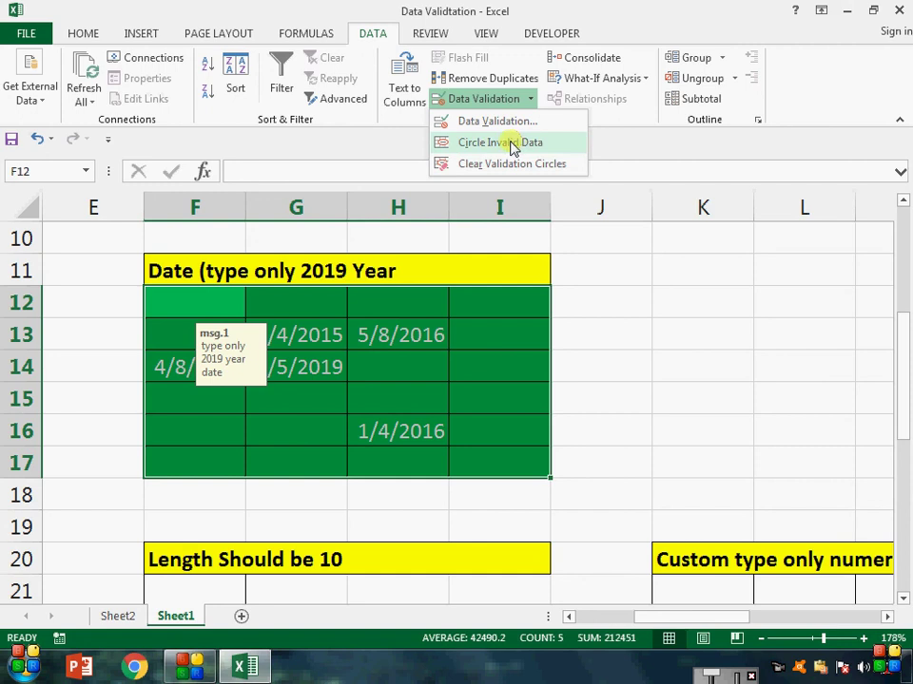
pyautogui.click(512, 145)
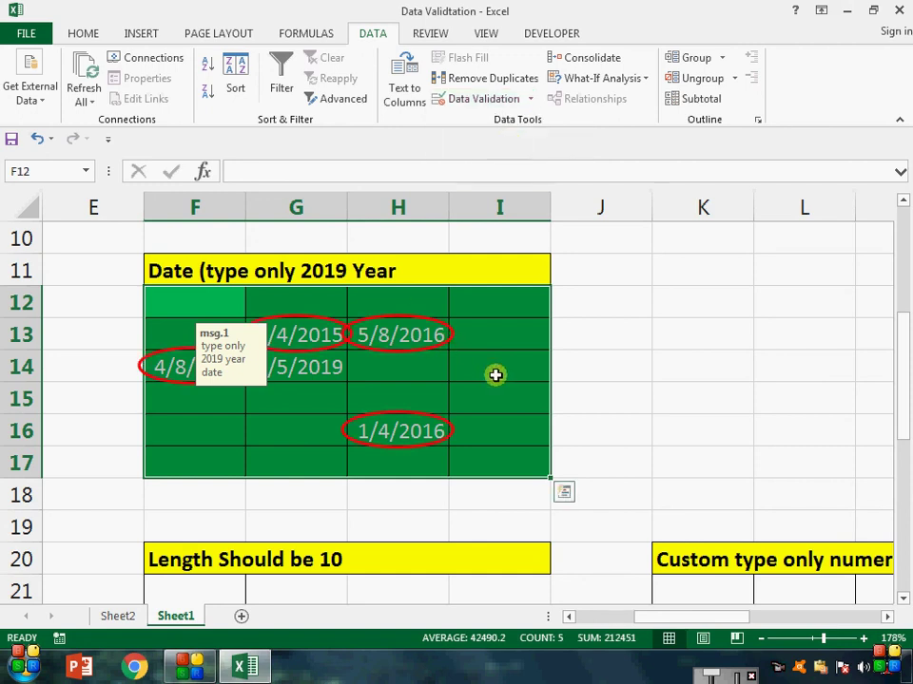
pyautogui.click(531, 99)
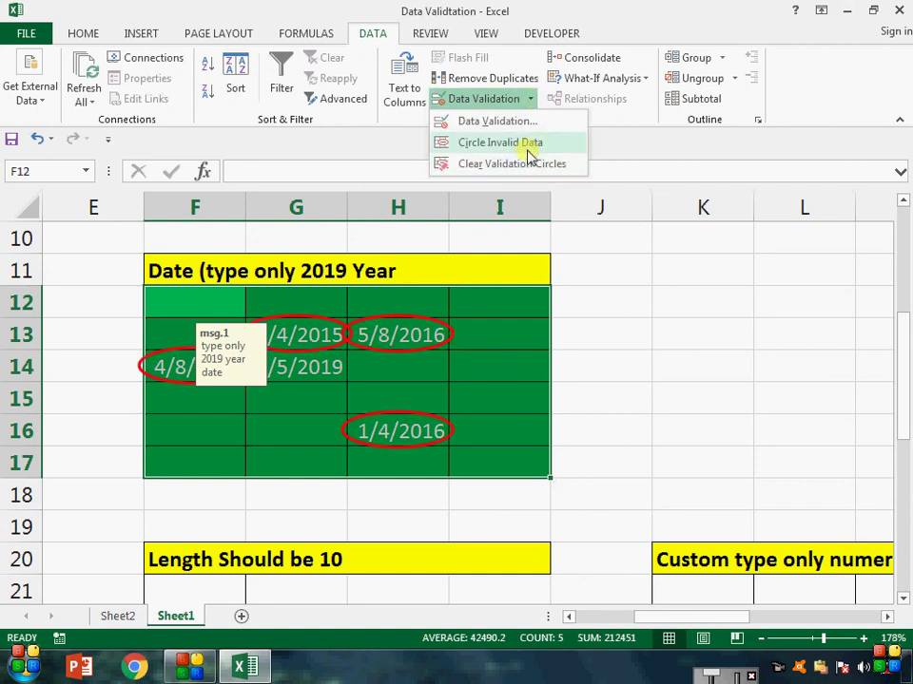
pyautogui.click(463, 363)
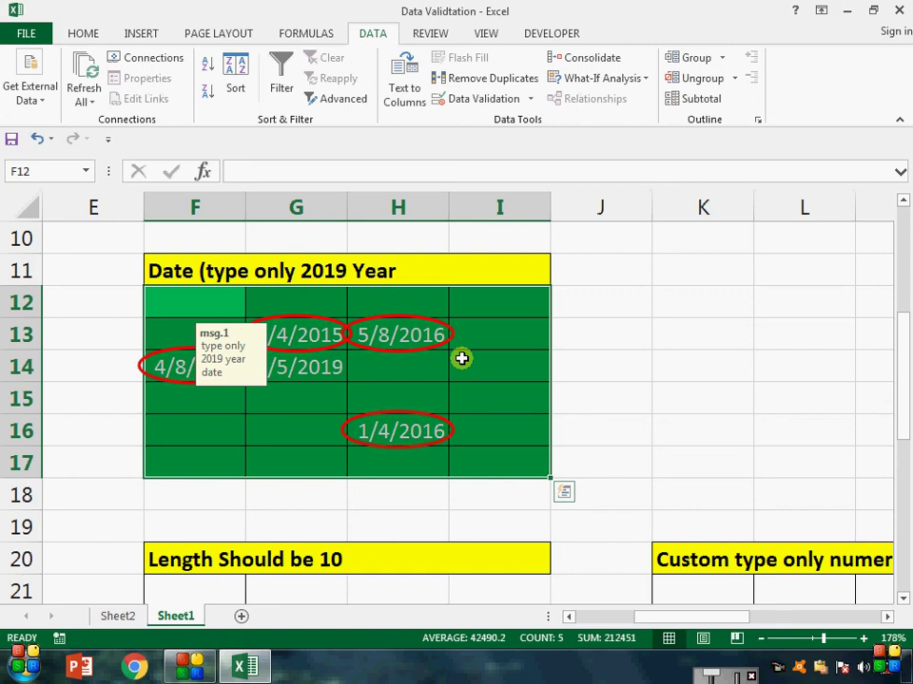
pyautogui.click(528, 100)
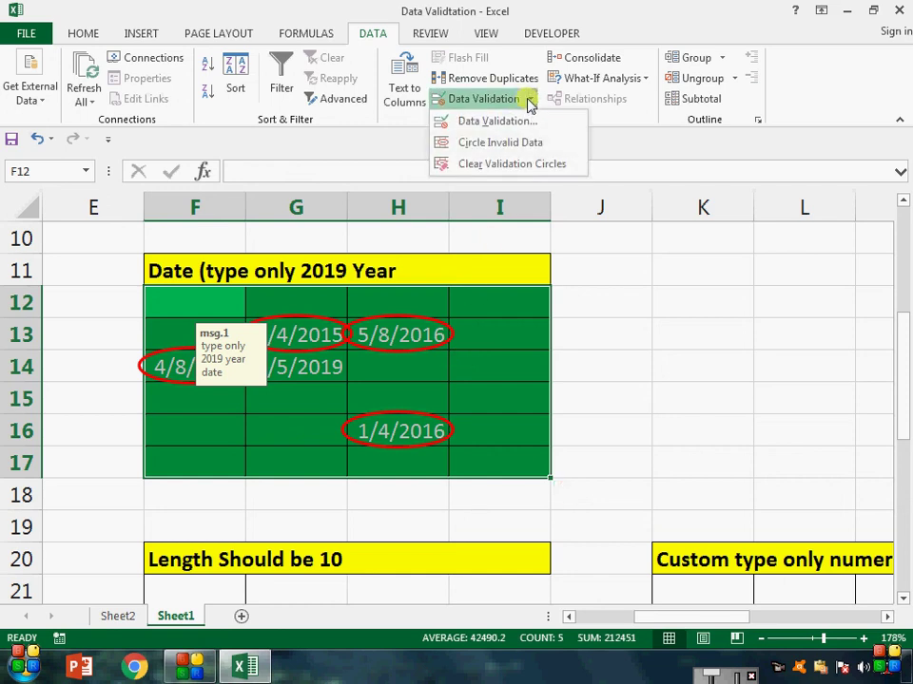
pyautogui.click(529, 167)
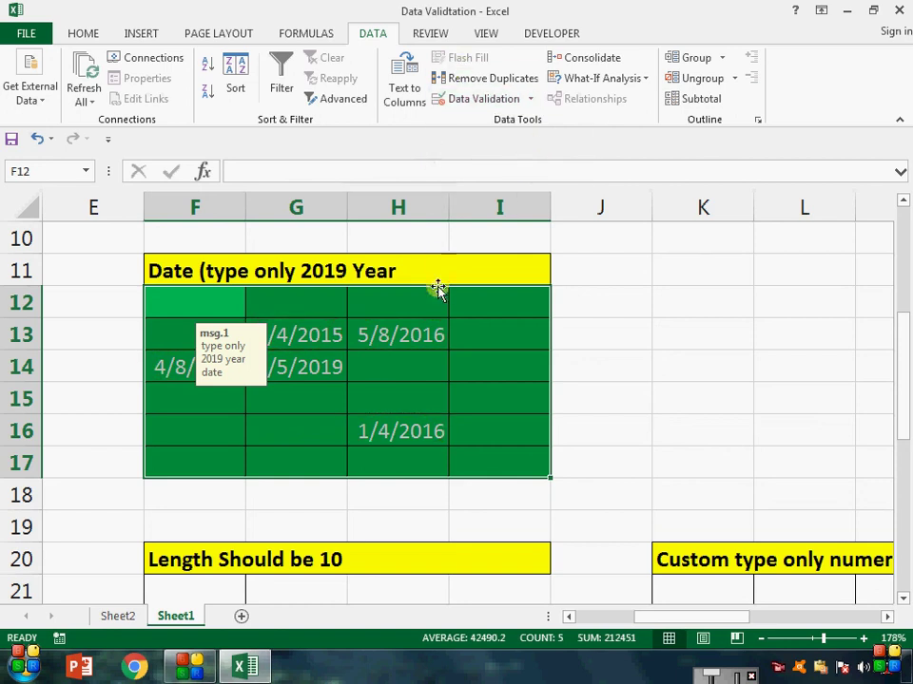
pyautogui.click(438, 303)
# Step: Select the red attendance-time cells A22:D25
pyautogui.press('Left')
pyautogui.press('Left')
pyautogui.press('Left')
pyautogui.press('Left')
pyautogui.press('Left')
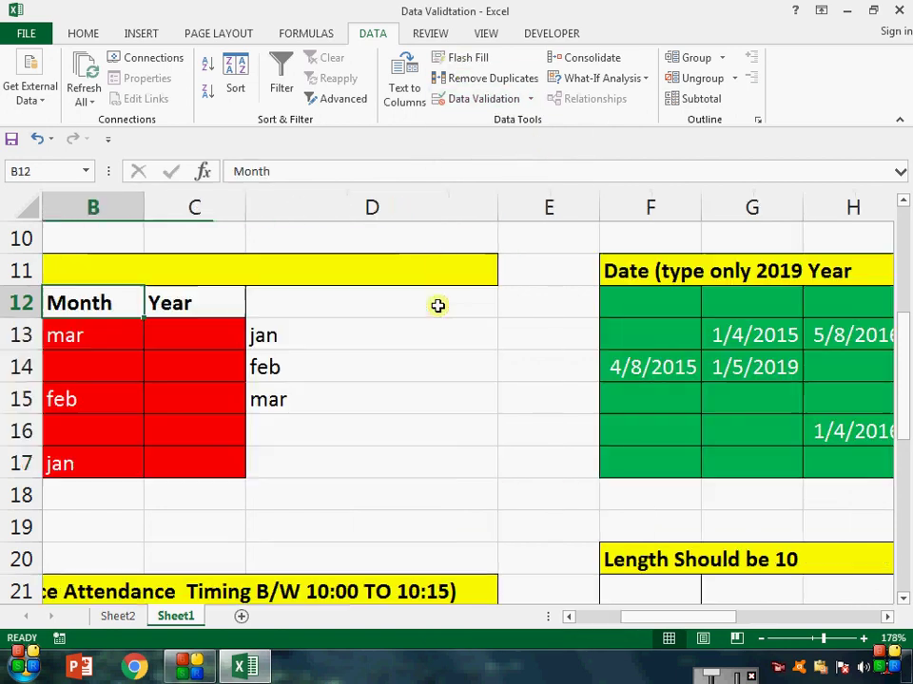
pyautogui.press('Left')
pyautogui.press('Down')
pyautogui.press('Down')
pyautogui.press('Down')
pyautogui.press('Down')
pyautogui.press('Down')
pyautogui.press('Down')
pyautogui.press('Down')
pyautogui.press('Down')
pyautogui.press('Down')
pyautogui.press('Down')
pyautogui.press('Down')
pyautogui.press('Down')
pyautogui.press('Down')
pyautogui.press('Down')
pyautogui.press('Down')
pyautogui.press('Down')
pyautogui.press('Down')
pyautogui.press('Down')
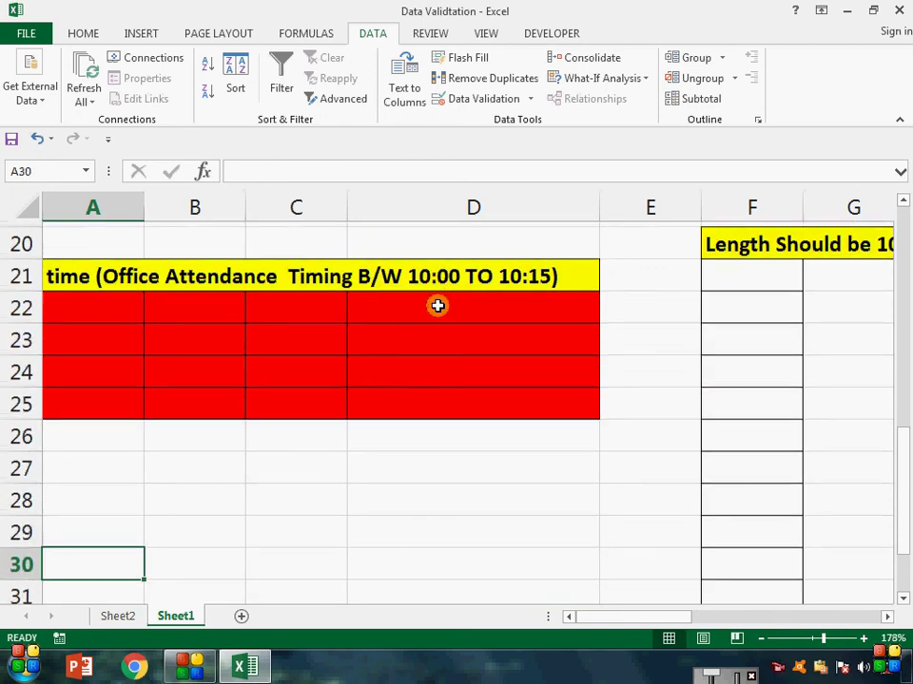
pyautogui.press('Up')
pyautogui.press('Up')
pyautogui.press('Up')
pyautogui.press('Up')
pyautogui.press('Up')
pyautogui.press('Up')
pyautogui.press('Up')
pyautogui.press('Up')
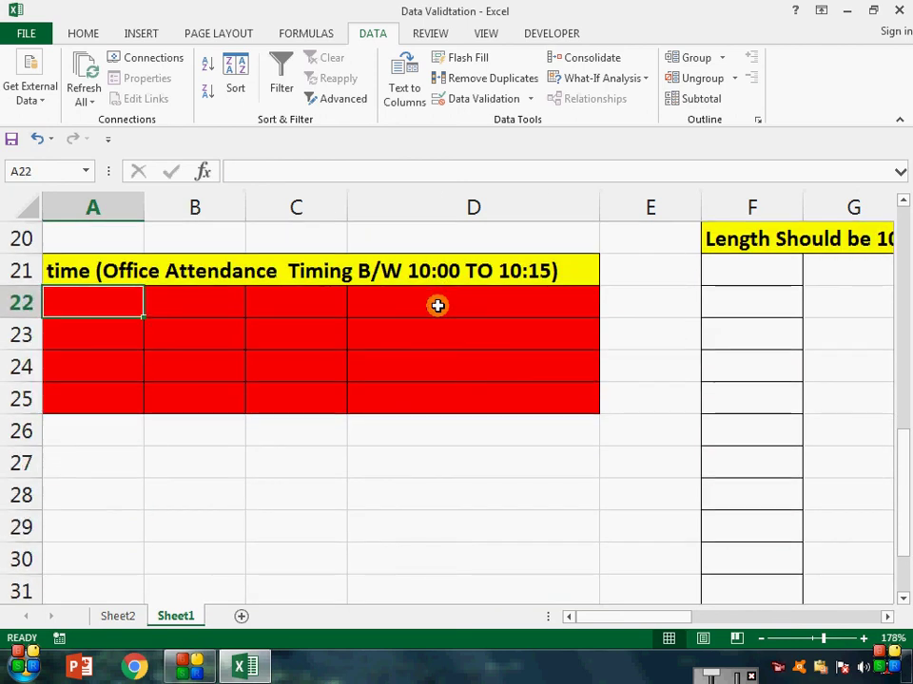
pyautogui.hotkey('shift', 'Right')
pyautogui.hotkey('shift', 'Right')
pyautogui.hotkey('shift', 'Right')
pyautogui.hotkey('shift', 'Right')
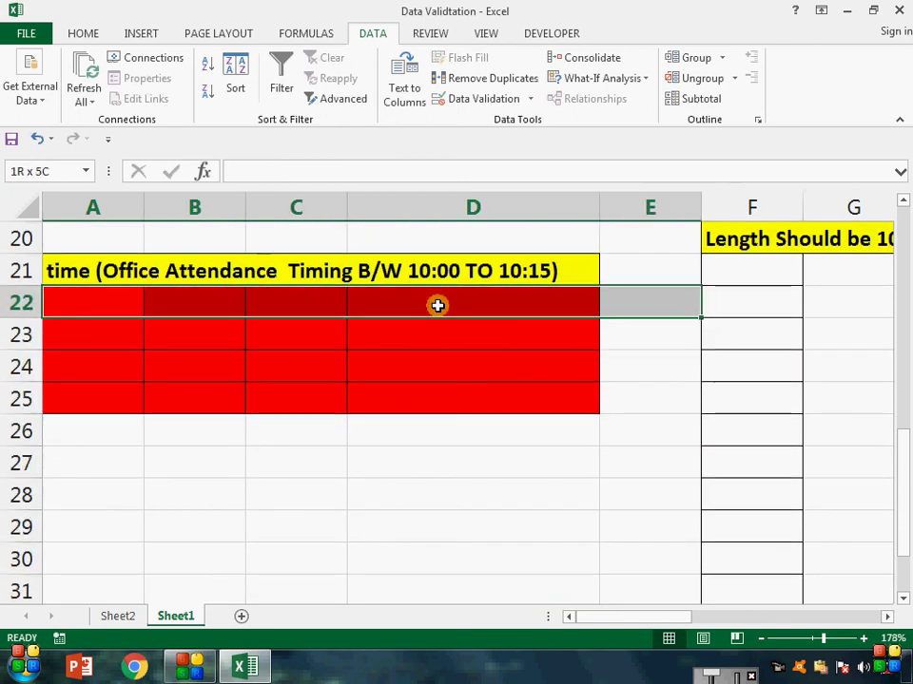
pyautogui.moveTo(141, 306); pyautogui.dragTo(500, 397)
# Step: Add a Time validation rule between 10:00 and 10:15 to A22:D25
pyautogui.click(513, 98)
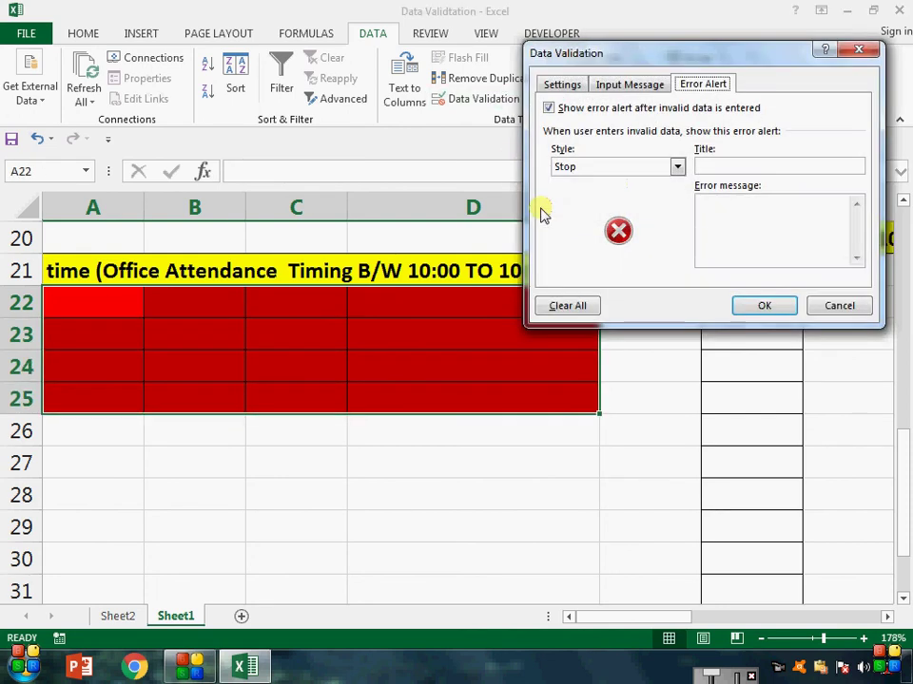
pyautogui.click(580, 85)
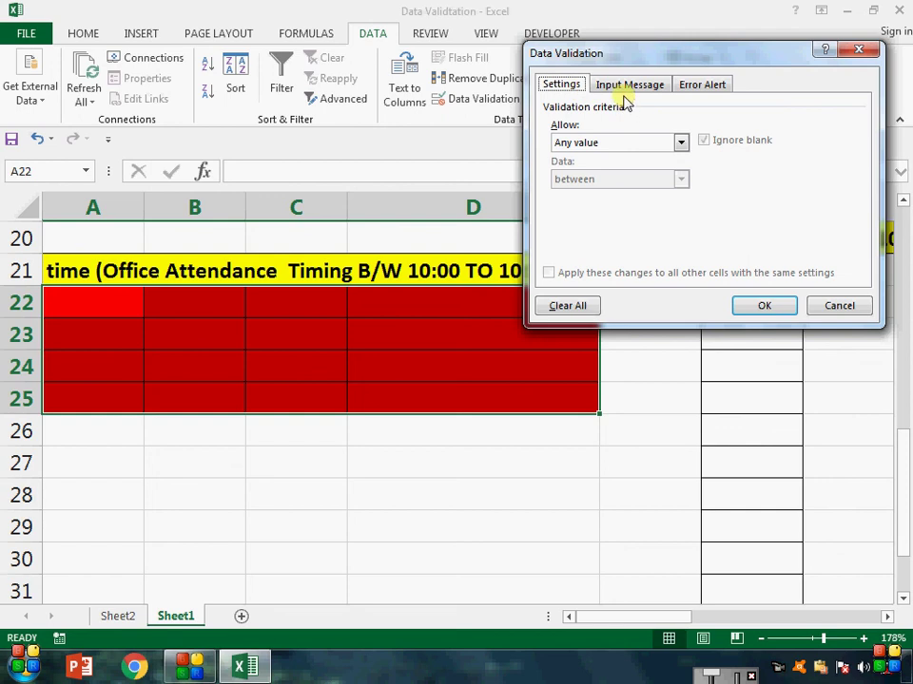
pyautogui.click(679, 143)
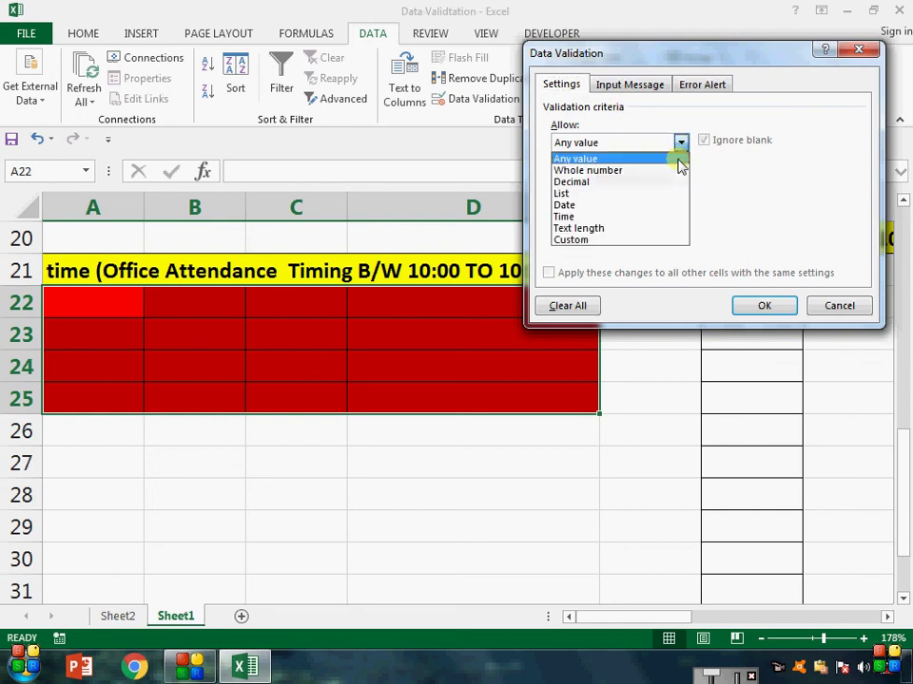
pyautogui.click(648, 216)
pyautogui.click(630, 215)
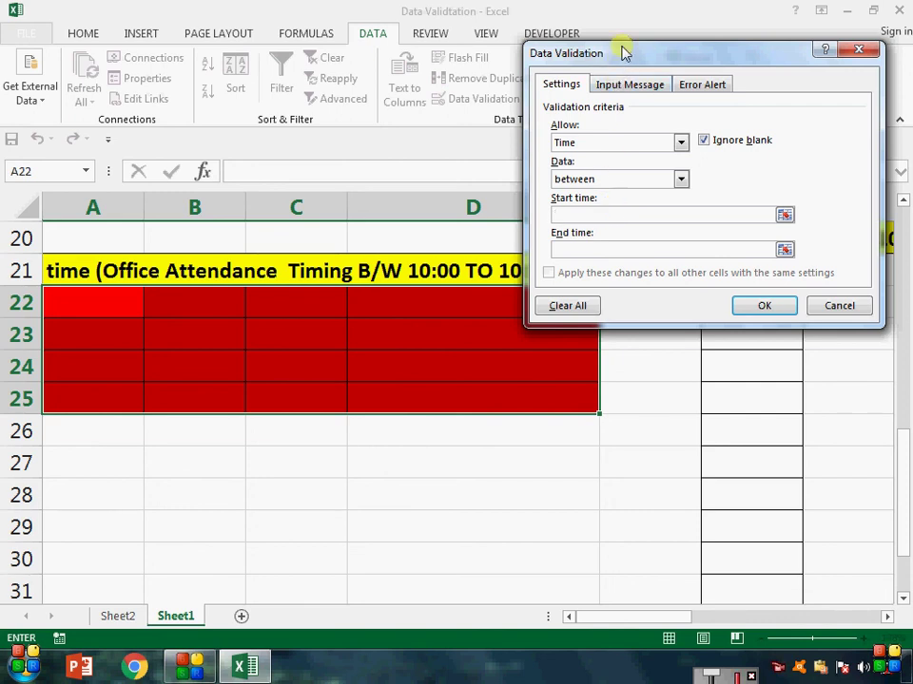
pyautogui.moveTo(621, 48); pyautogui.dragTo(748, 229)
pyautogui.write('1')
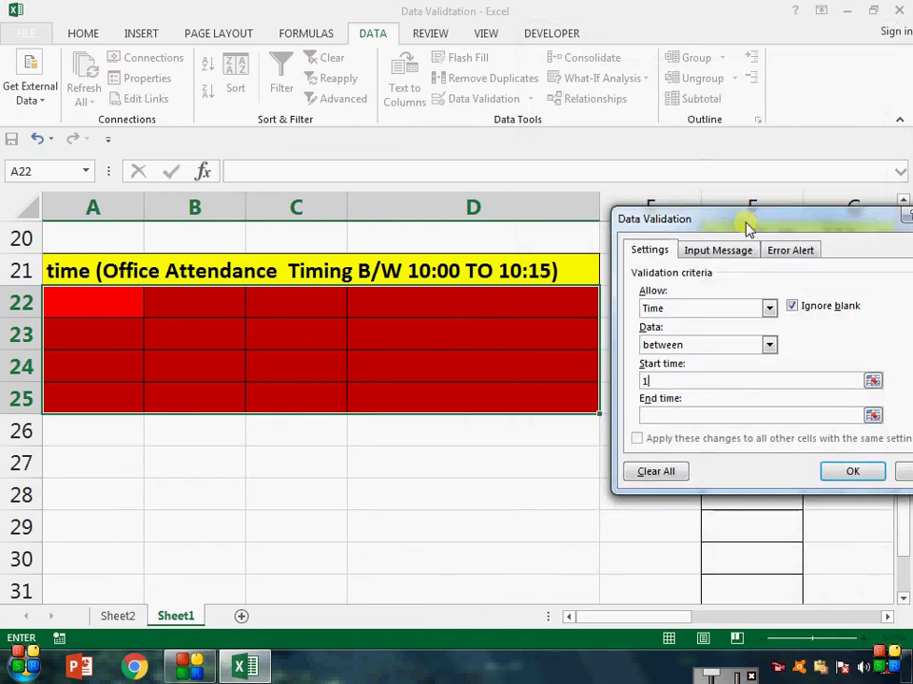
pyautogui.write('0:00')
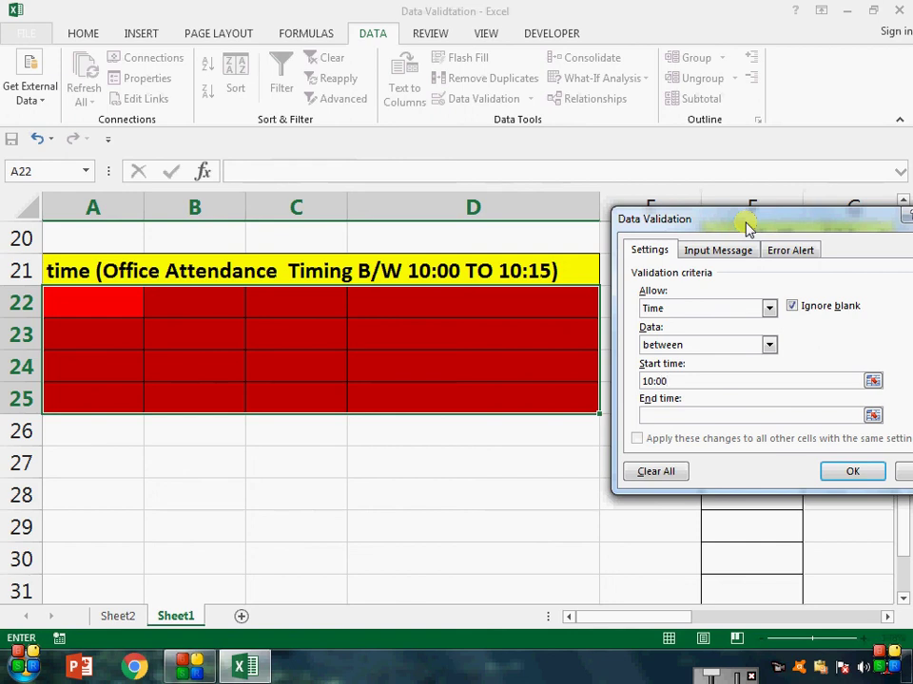
pyautogui.click(728, 414)
pyautogui.write('10')
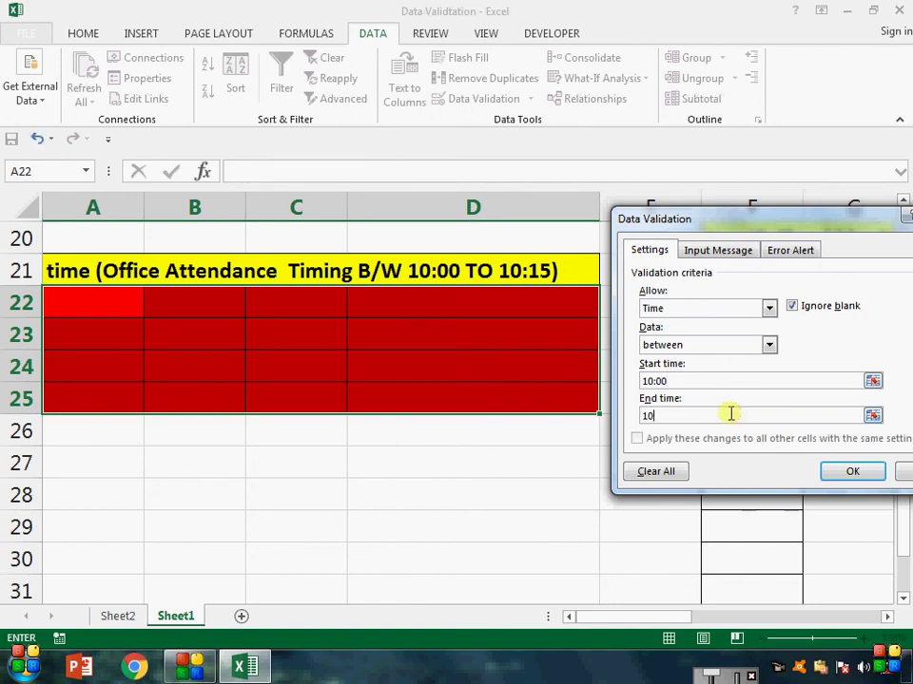
pyautogui.write(':15')
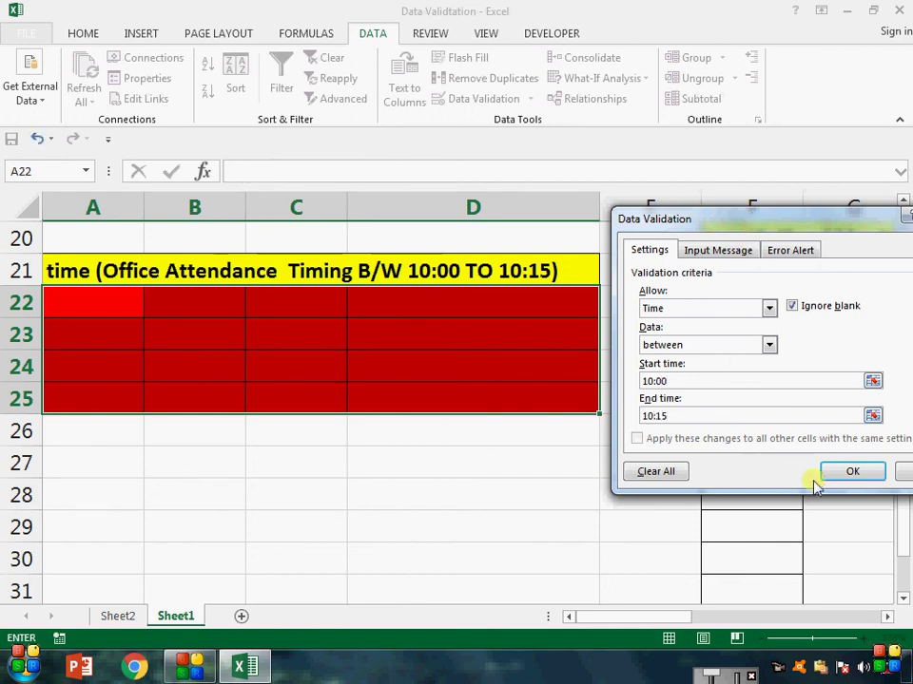
pyautogui.click(853, 475)
# Step: Try 8:00 in C23 and discard it, then enter 10:14 in C23 and 10:15 in C24
pyautogui.click(294, 340)
pyautogui.write('8')
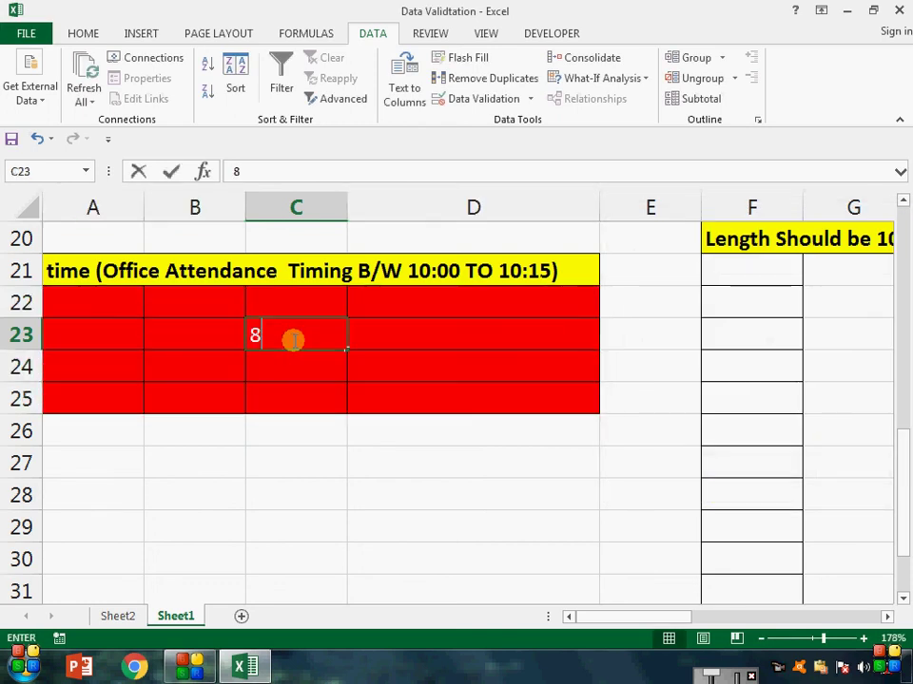
pyautogui.write(':00')
pyautogui.press('Return')
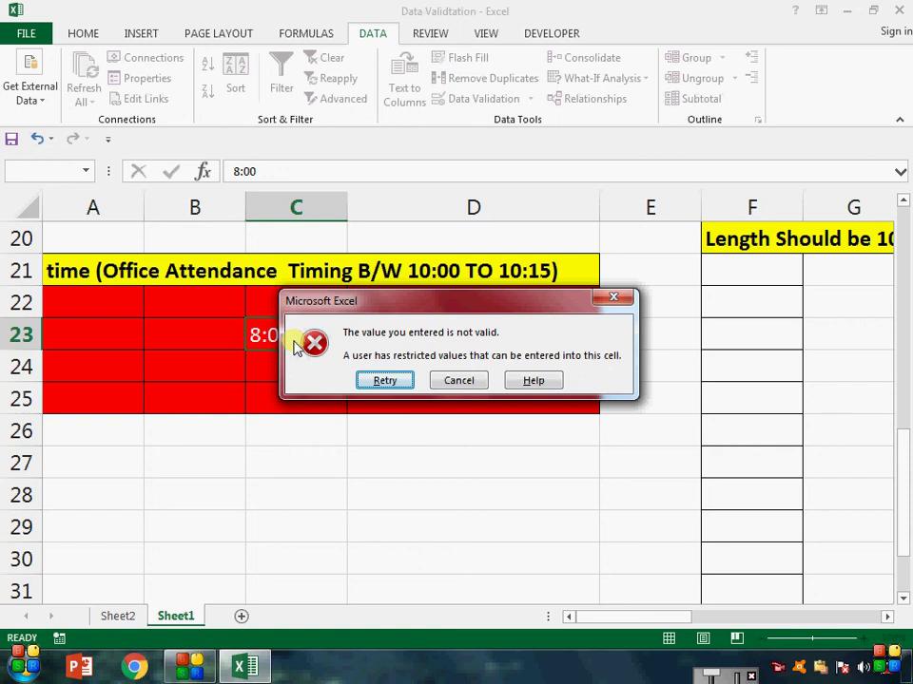
pyautogui.press('Escape')
pyautogui.click(294, 340)
pyautogui.write('10')
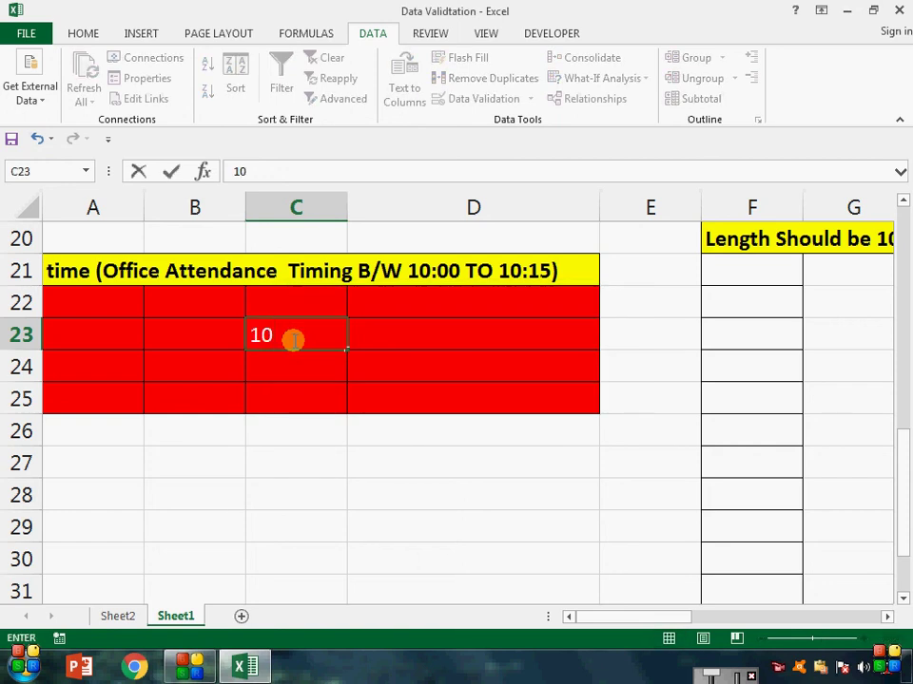
pyautogui.write(':14')
pyautogui.press('Return')
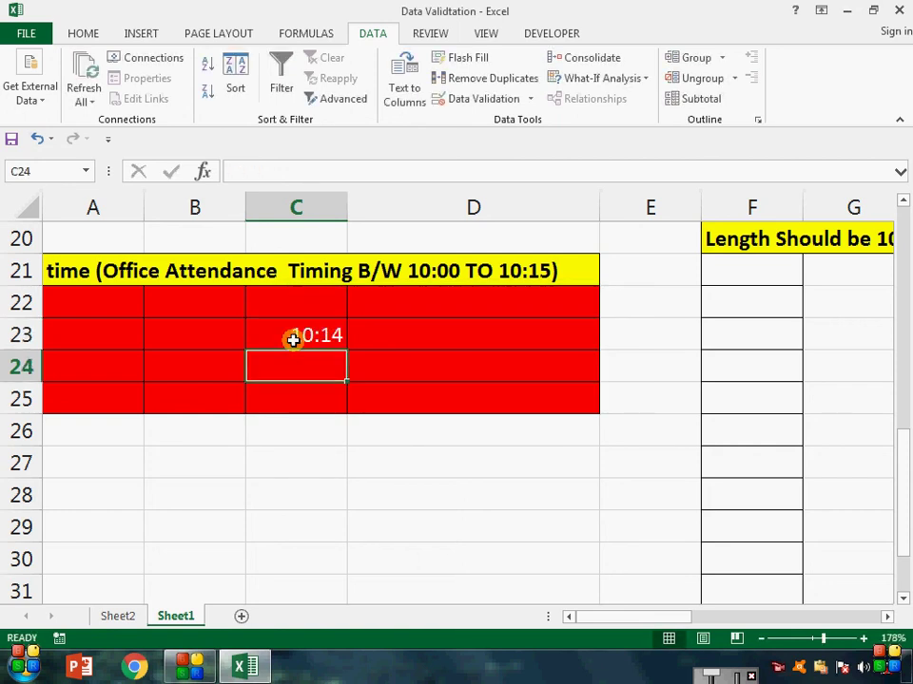
pyautogui.write('10:15')
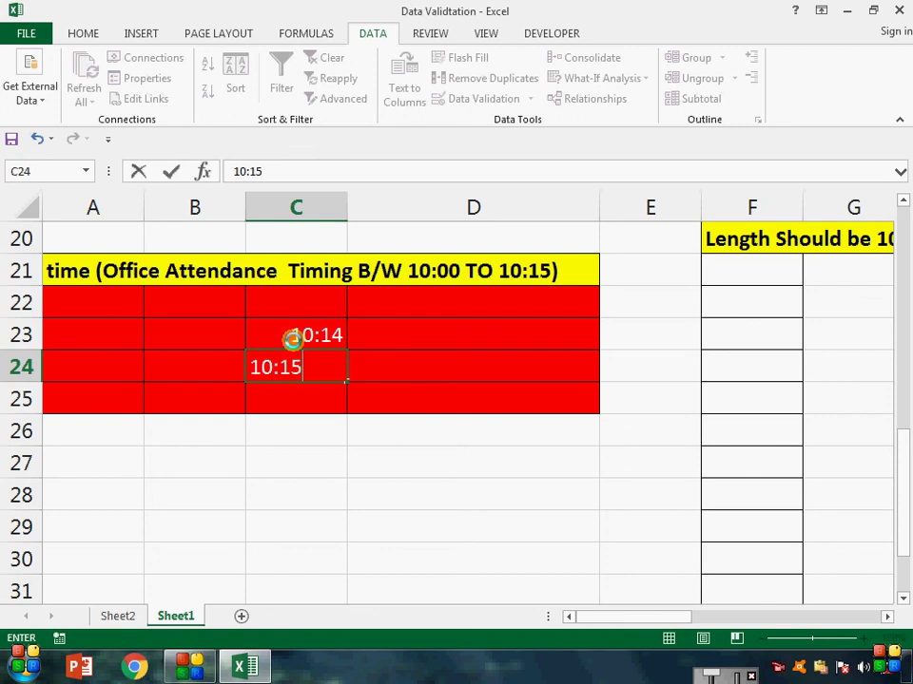
pyautogui.press('Return')
# Step: Try 10:16 in C25 and discard it after the rejection
pyautogui.write('10')
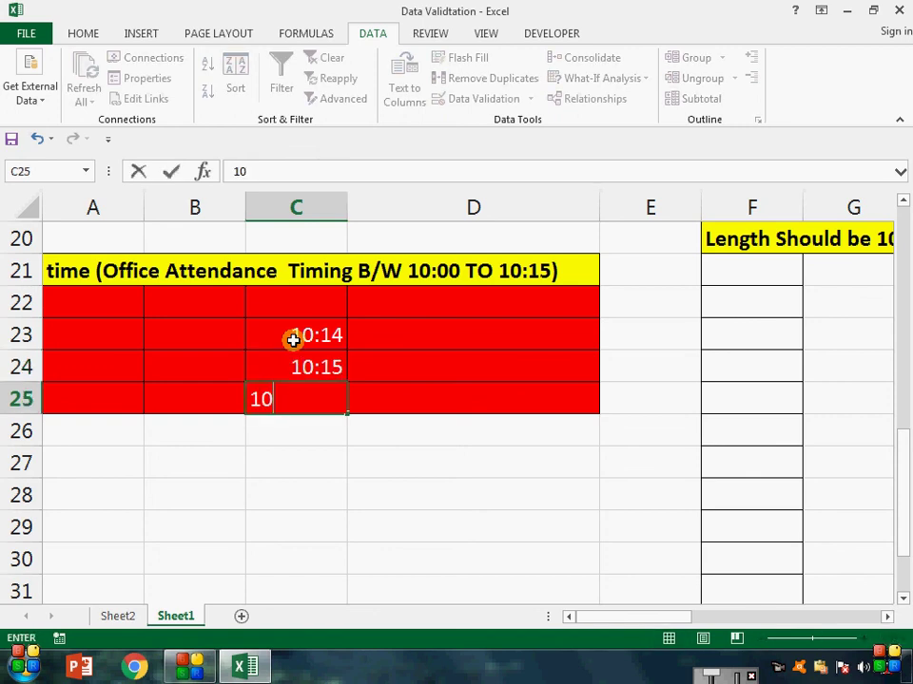
pyautogui.write(':16')
pyautogui.press('Return')
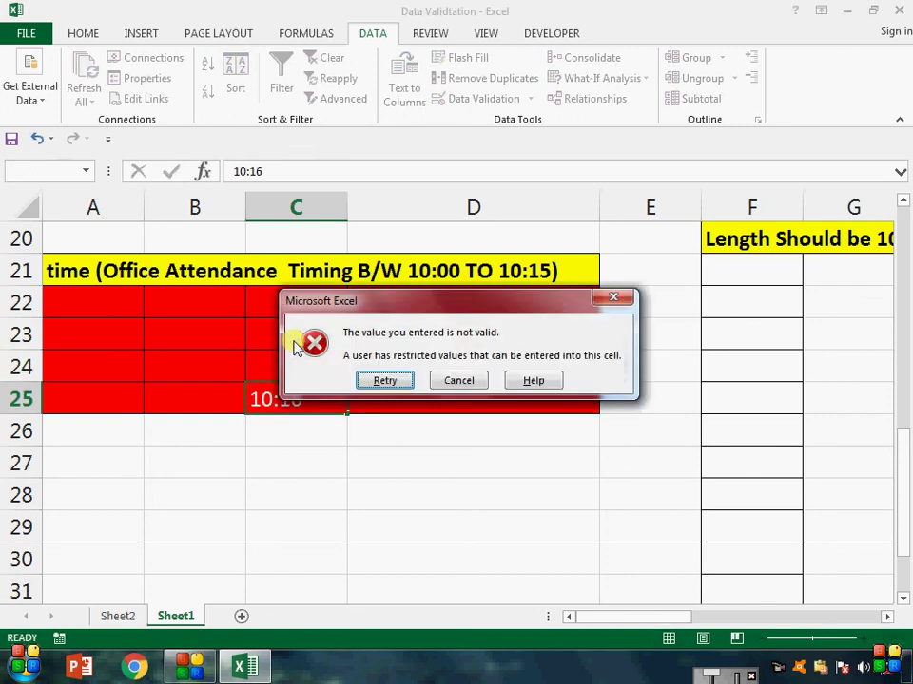
pyautogui.press('Escape')
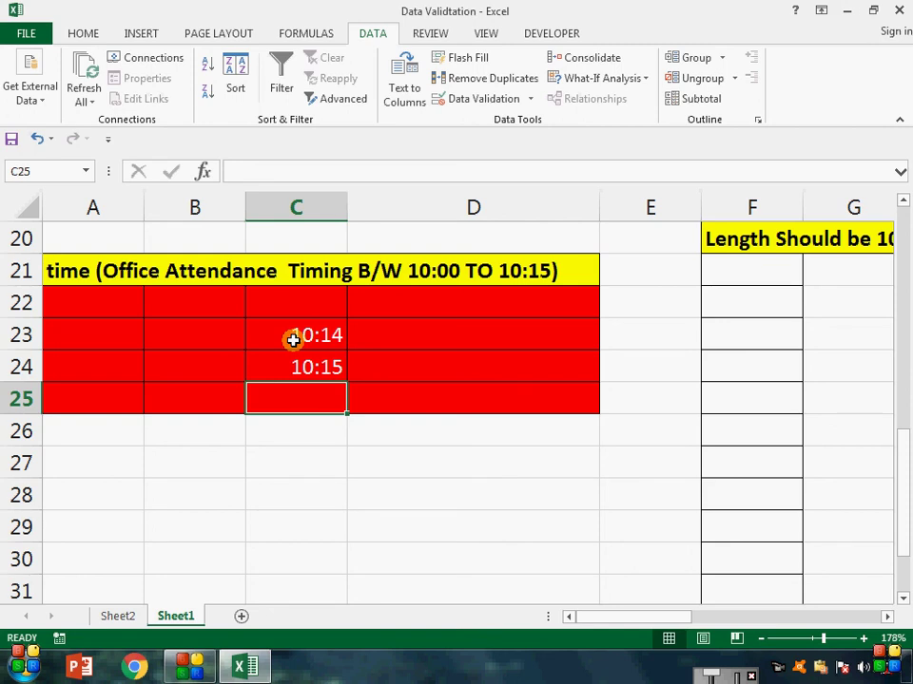
pyautogui.press('Right')
pyautogui.press('Right')
pyautogui.press('Right')
pyautogui.press('Right')
pyautogui.press('Right')
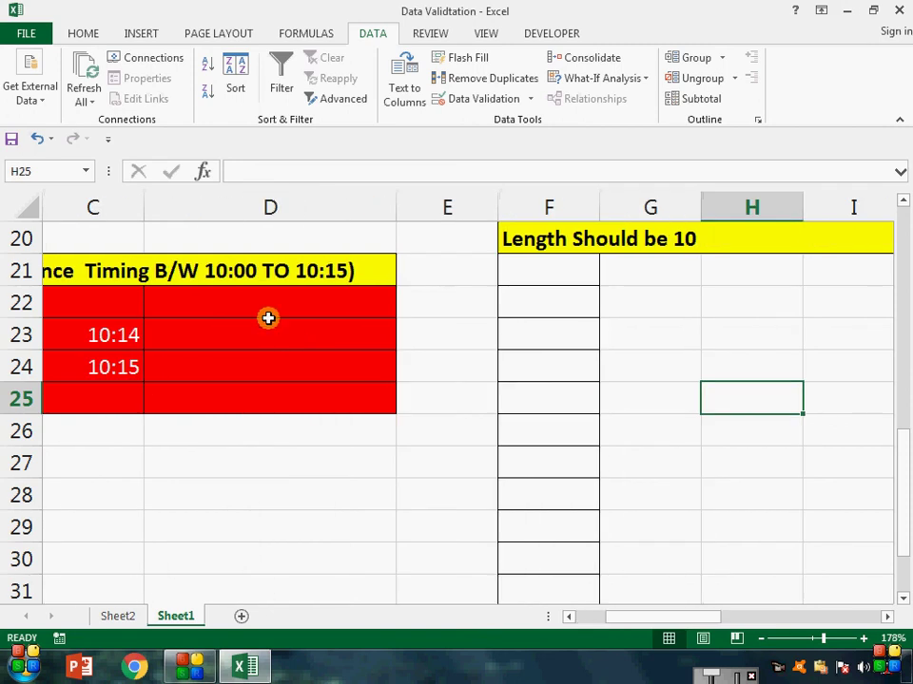
# Step: Select the empty entry cells F21:F33 under the Length Should be 10 heading
pyautogui.click(482, 98)
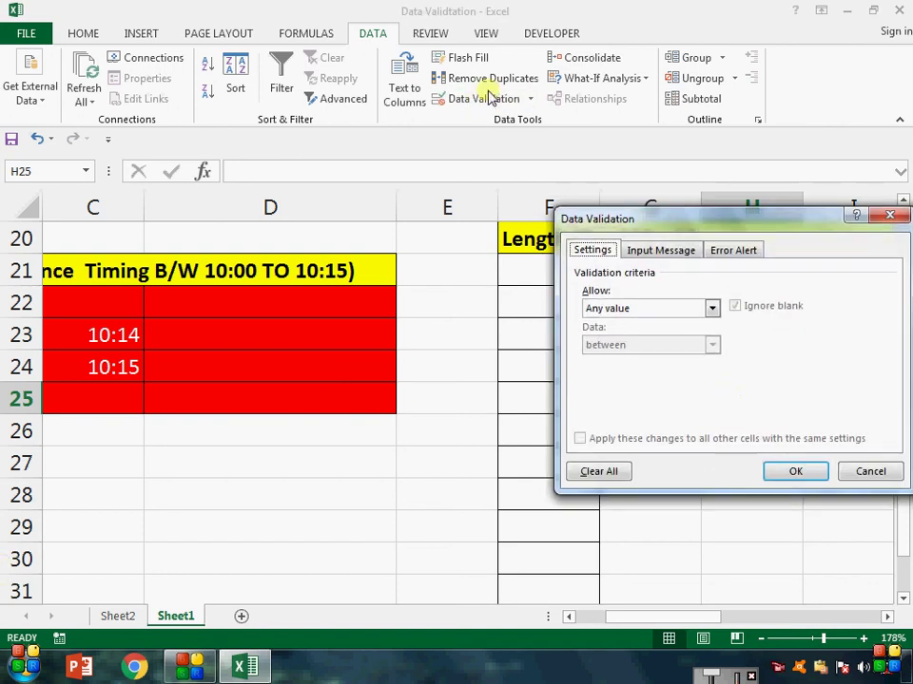
pyautogui.click(712, 308)
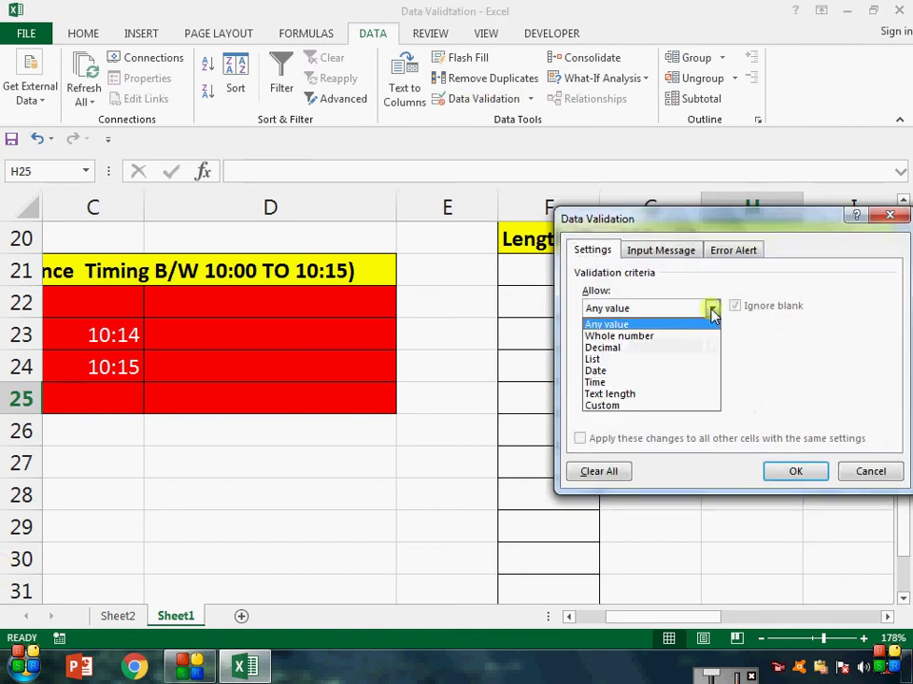
pyautogui.click(695, 395)
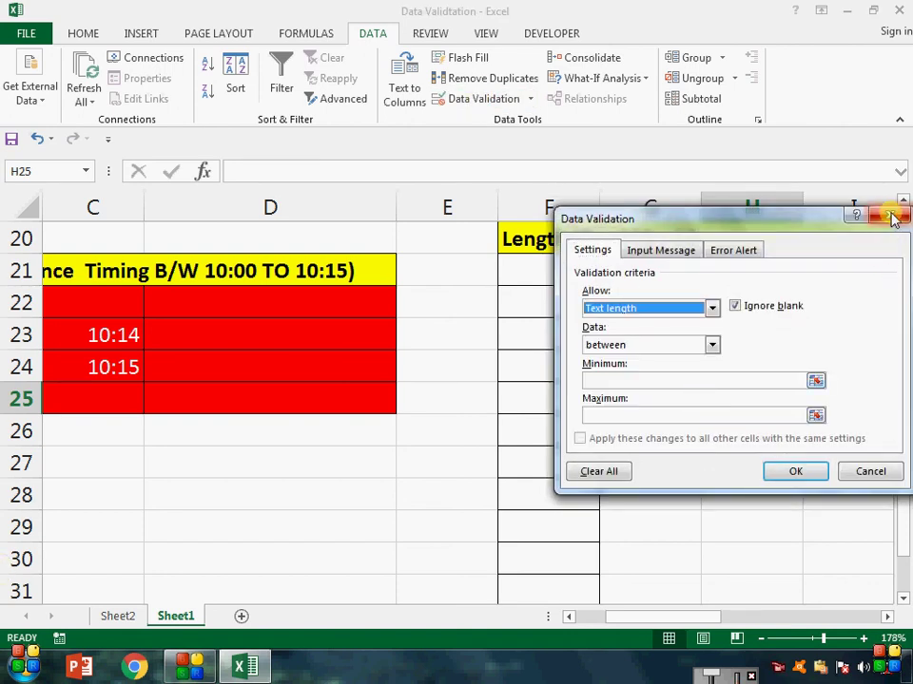
pyautogui.click(890, 215)
pyautogui.click(551, 335)
pyautogui.moveTo(567, 273); pyautogui.dragTo(568, 540)
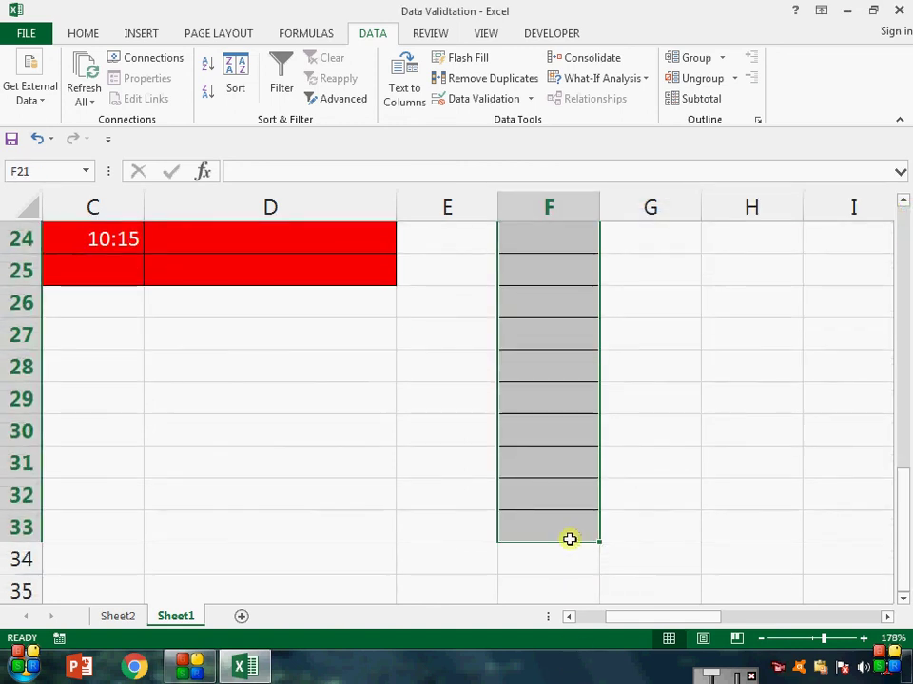
pyautogui.scroll(7, 568, 539)
pyautogui.scroll(-2, 568, 539)
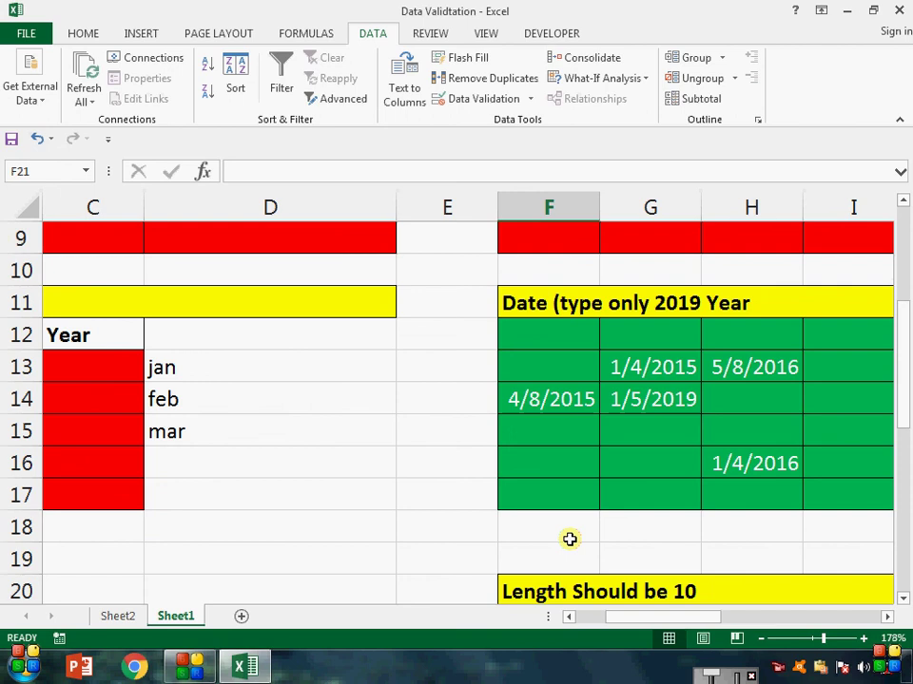
pyautogui.scroll(-2, 569, 539)
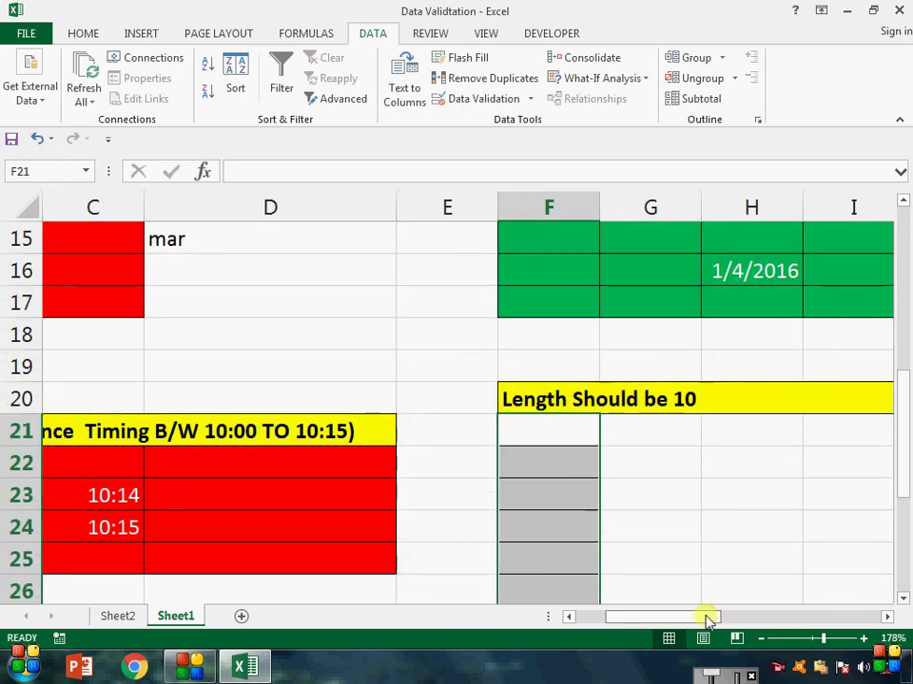
pyautogui.moveTo(709, 616)
pyautogui.mouseDown()
pyautogui.moveTo(753, 622)
pyautogui.moveTo(694, 627)
pyautogui.moveTo(704, 616)
pyautogui.mouseUp()
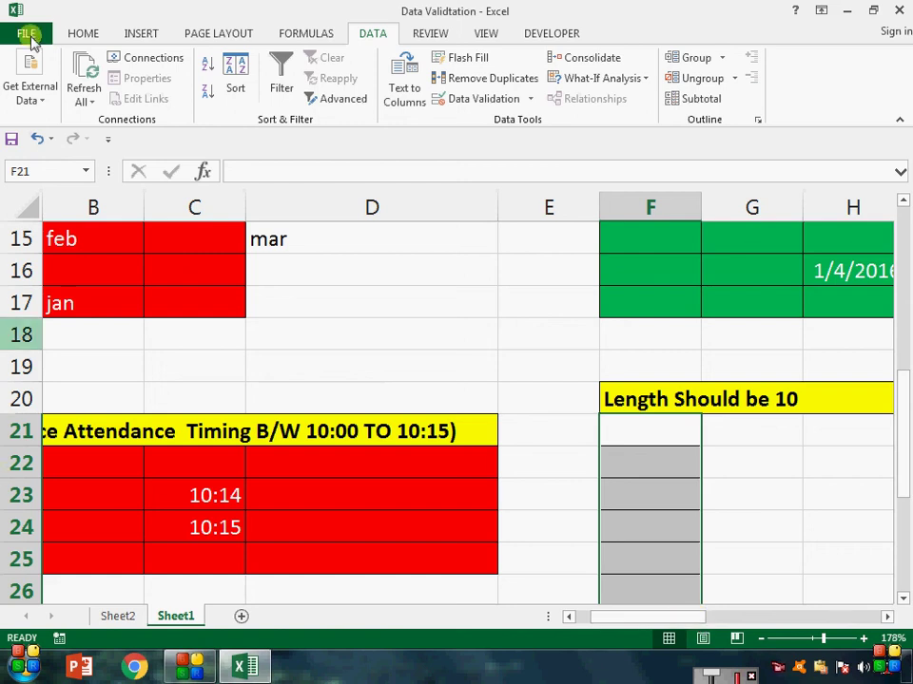
# Step: Add a Text length rule between 10 and 10 characters to the selected cells
pyautogui.click(467, 101)
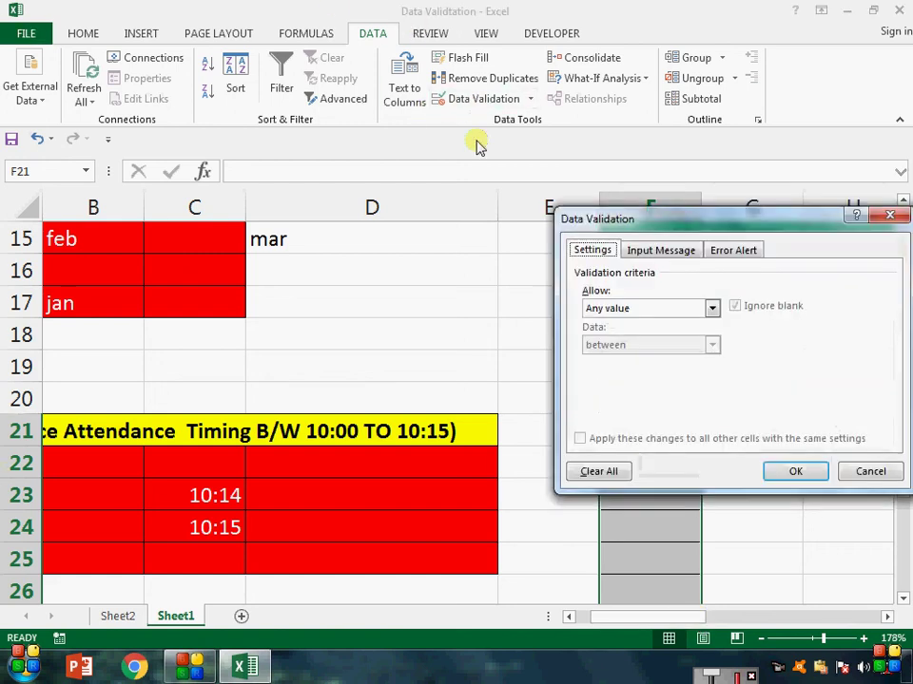
pyautogui.click(711, 308)
pyautogui.click(698, 403)
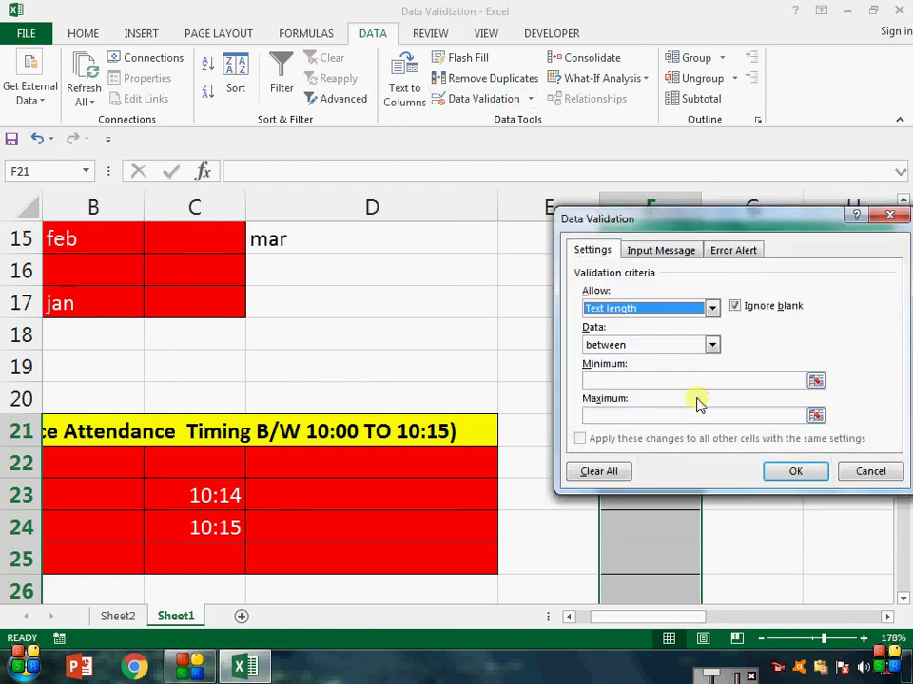
pyautogui.click(734, 379)
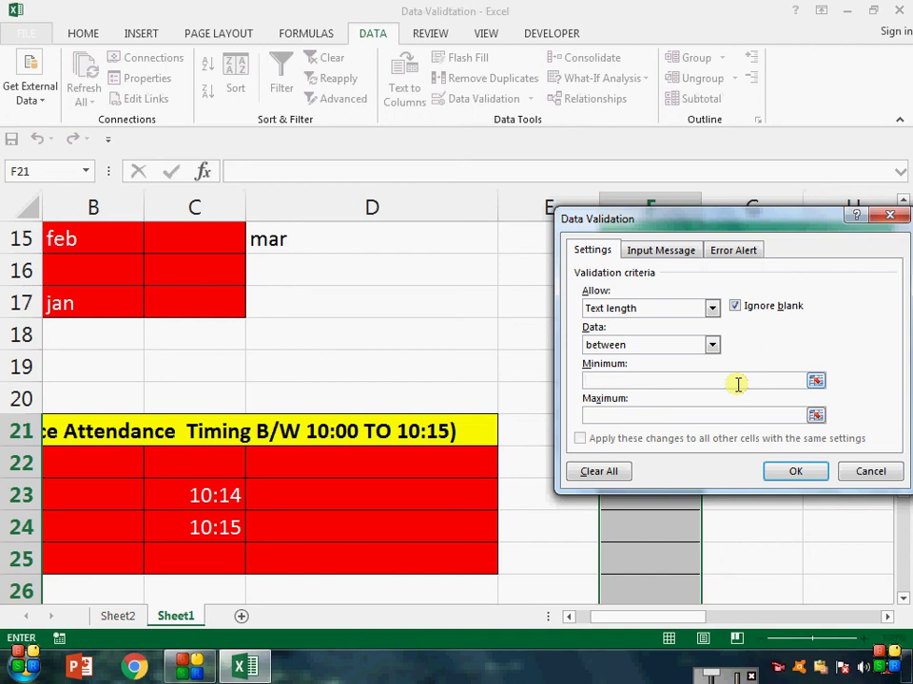
pyautogui.write('10')
pyautogui.click(731, 416)
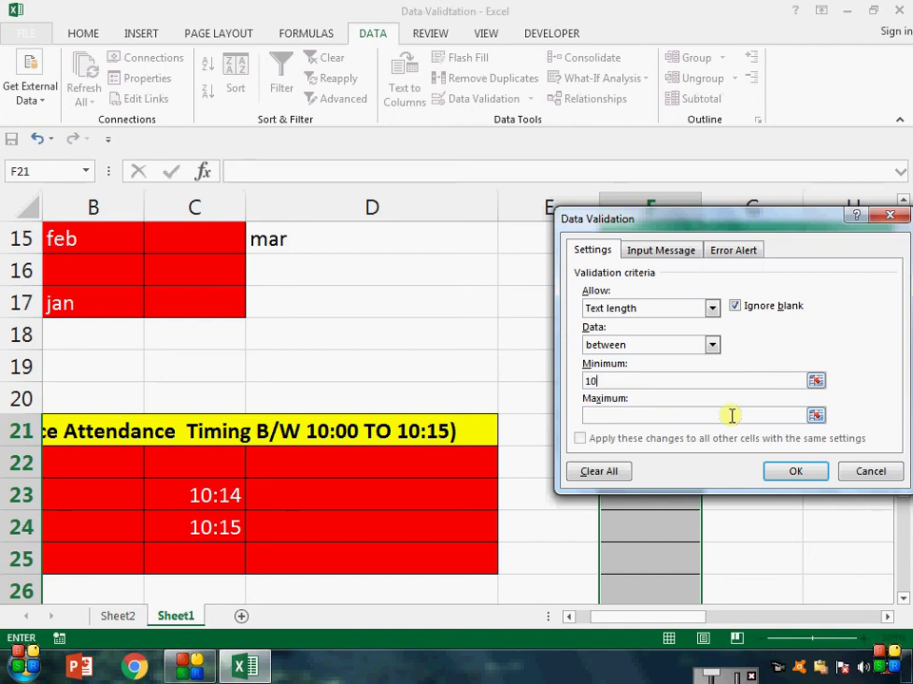
pyautogui.write('10')
pyautogui.click(803, 471)
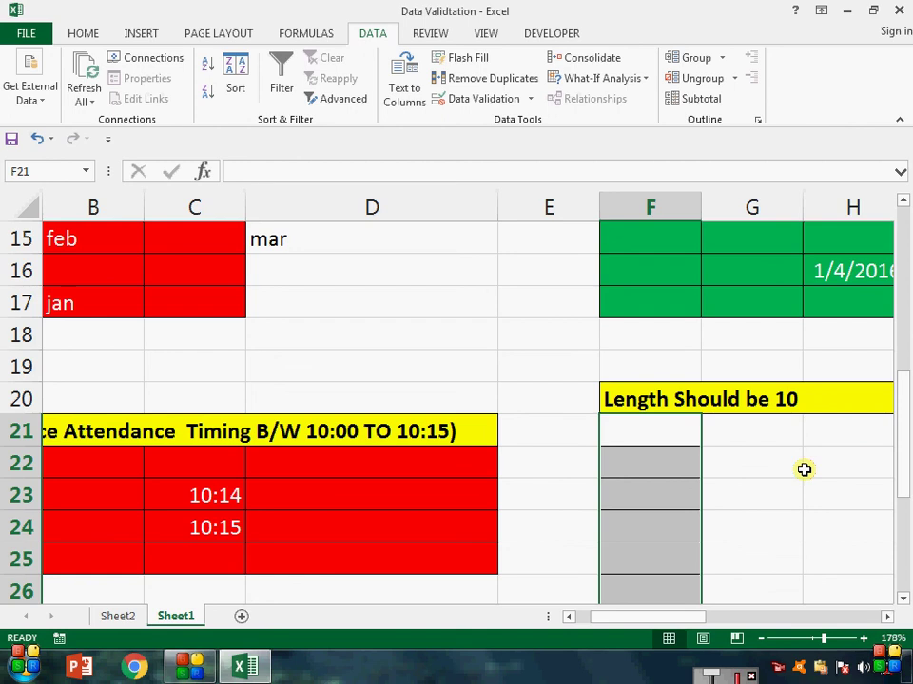
# Step: Enter a 10-digit number in F22
pyautogui.click(636, 469)
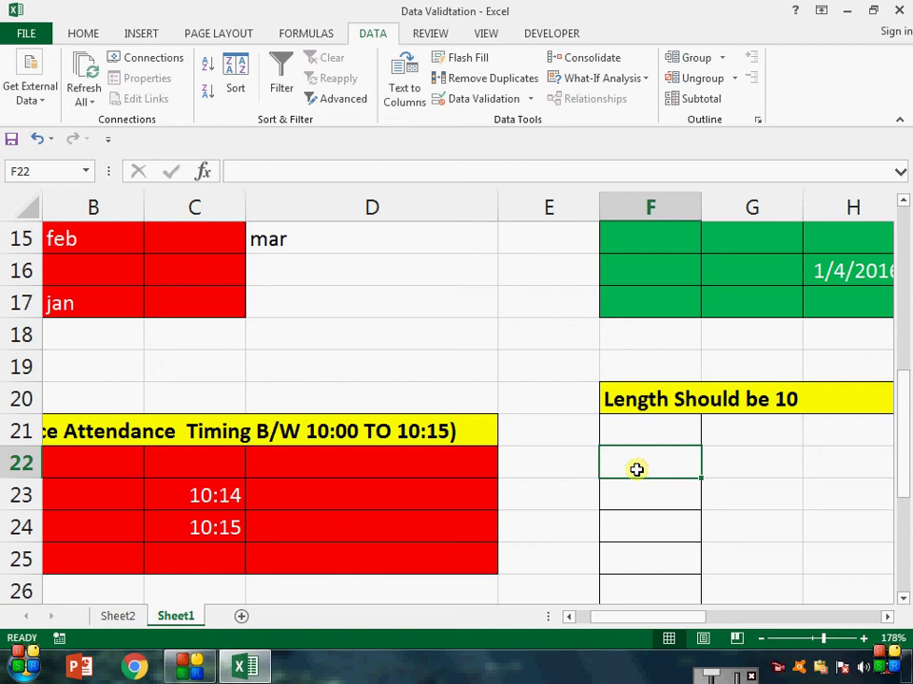
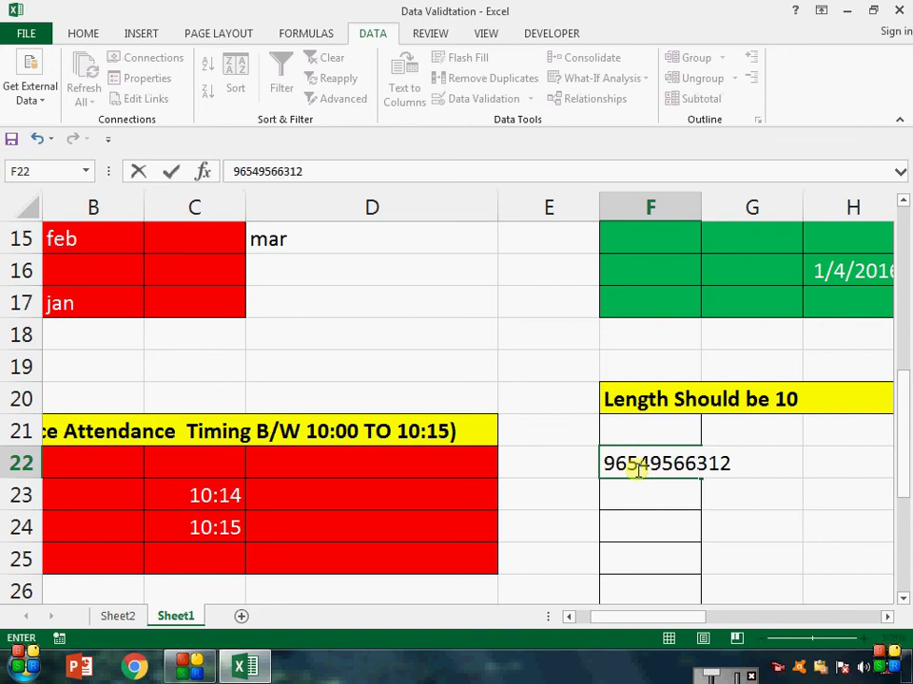
pyautogui.press('Return')
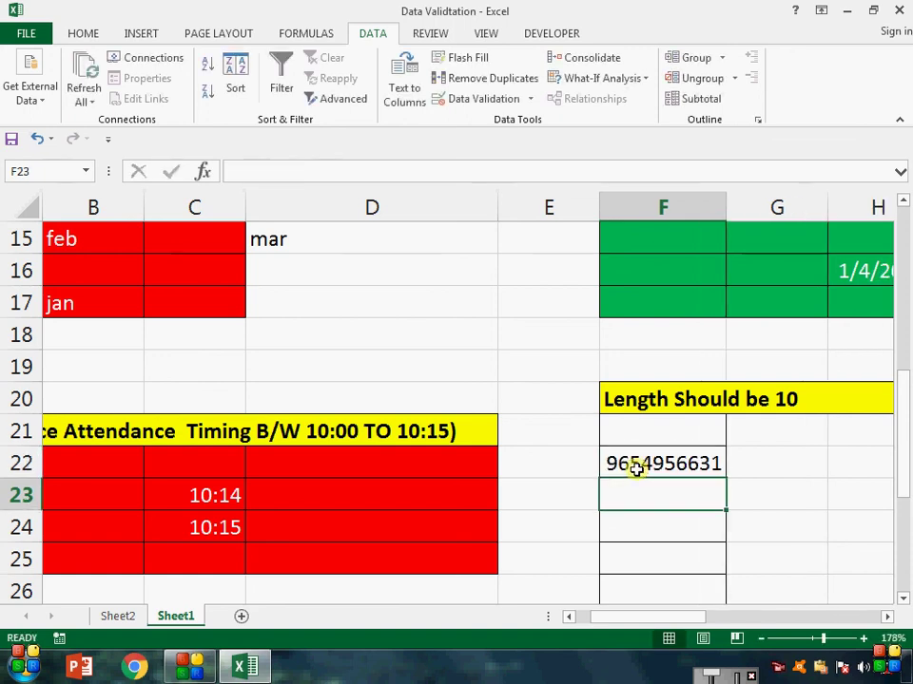
# Step: Try 454578 in F23 and cancel it after the length error
pyautogui.write('454578')
pyautogui.press('Return')
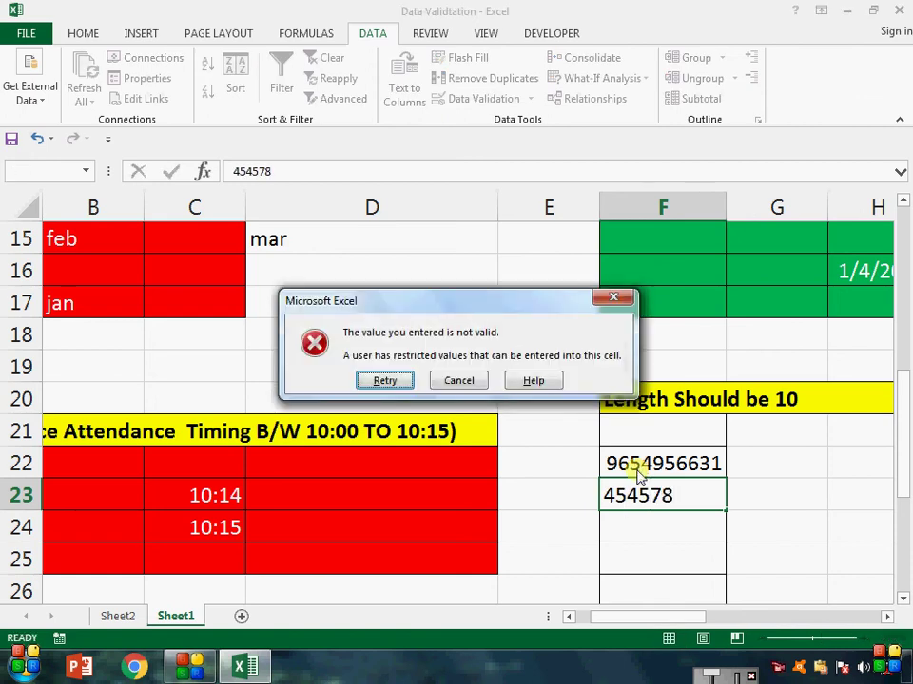
pyautogui.press('Return')
pyautogui.press('Return')
pyautogui.press('Return')
pyautogui.press('Return')
pyautogui.press('Escape')
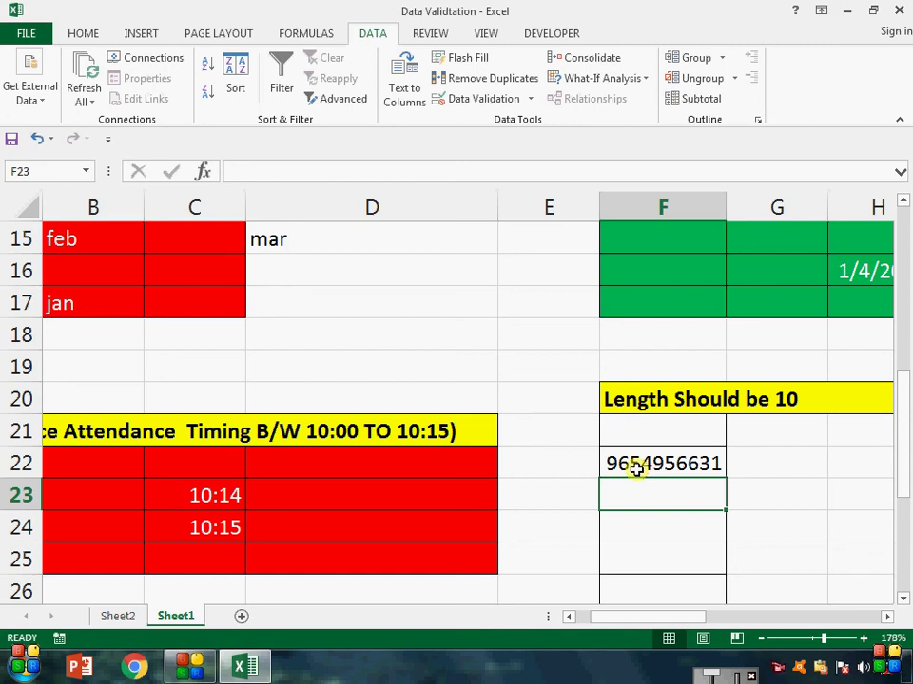
pyautogui.scroll(4, 636, 468)
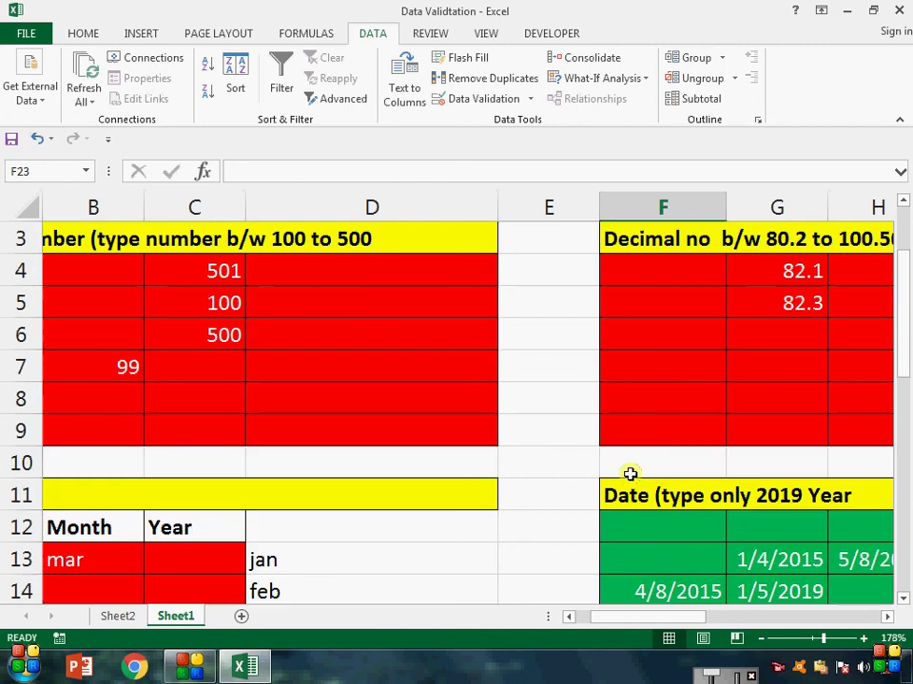
pyautogui.scroll(1, 632, 472)
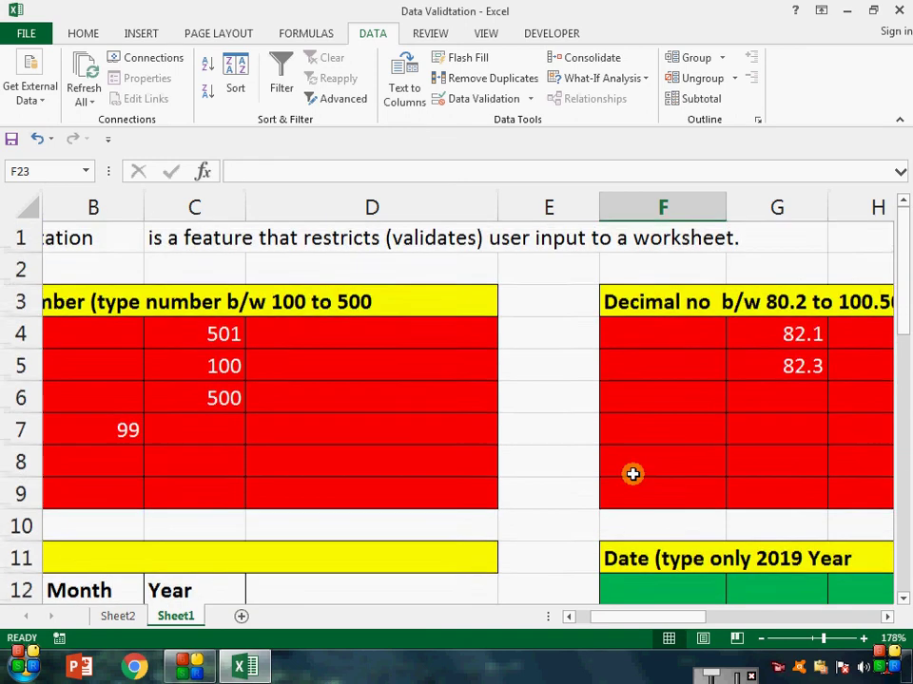
pyautogui.moveTo(629, 328); pyautogui.dragTo(789, 397)
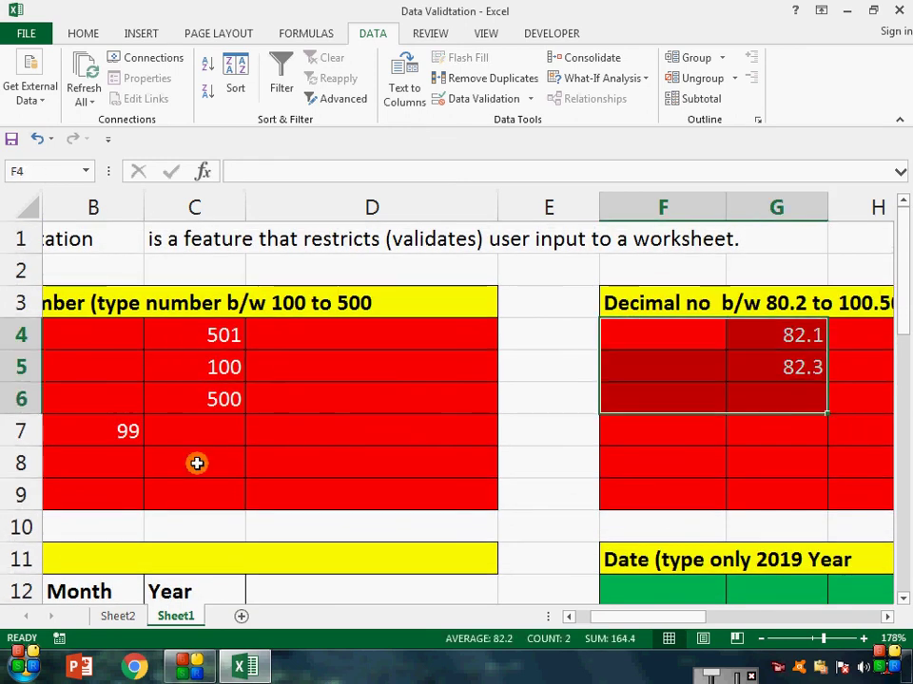
pyautogui.scroll(-2, 200, 470)
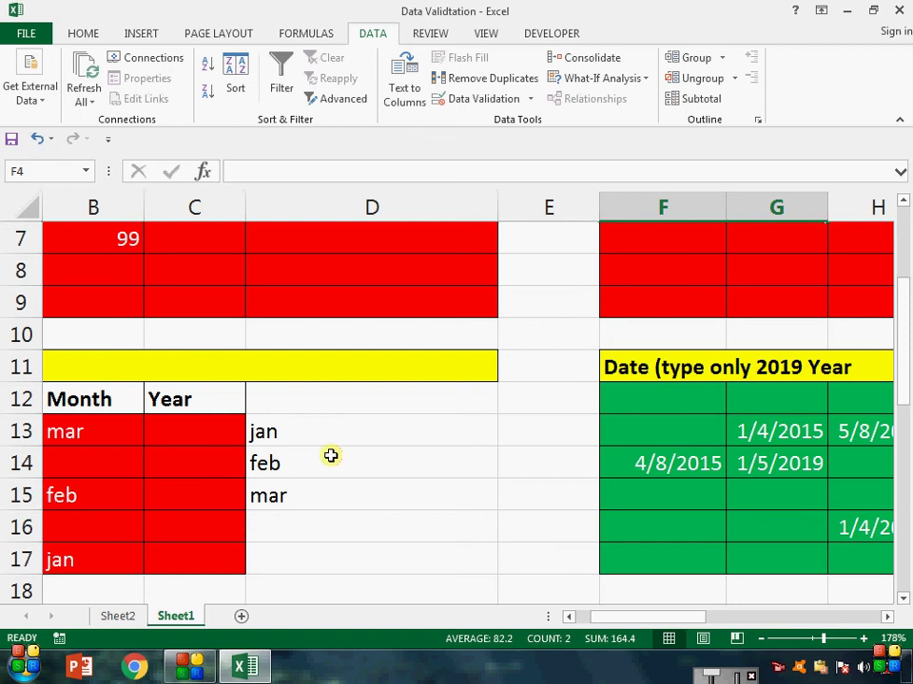
pyautogui.scroll(-2, 330, 456)
pyautogui.scroll(-2, 330, 456)
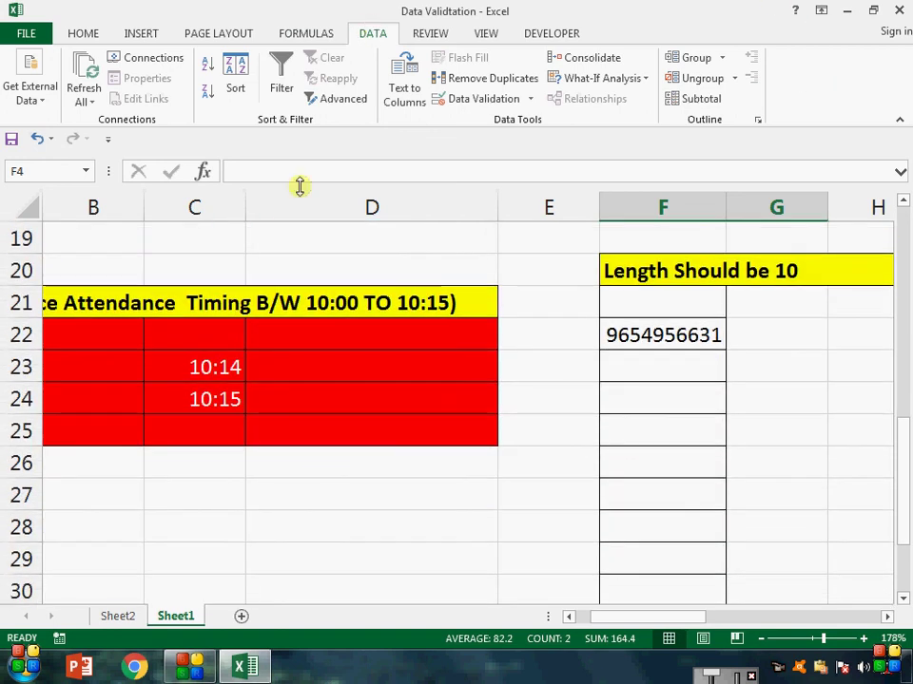
pyautogui.click(549, 264)
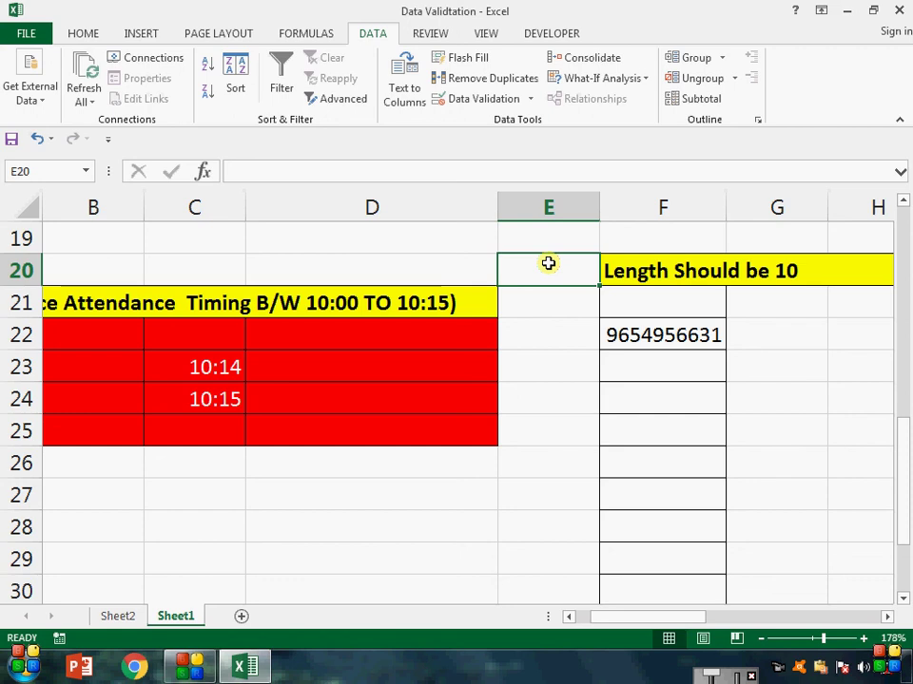
# Step: Select cell F22, which holds the 10-digit entry
pyautogui.click(533, 99)
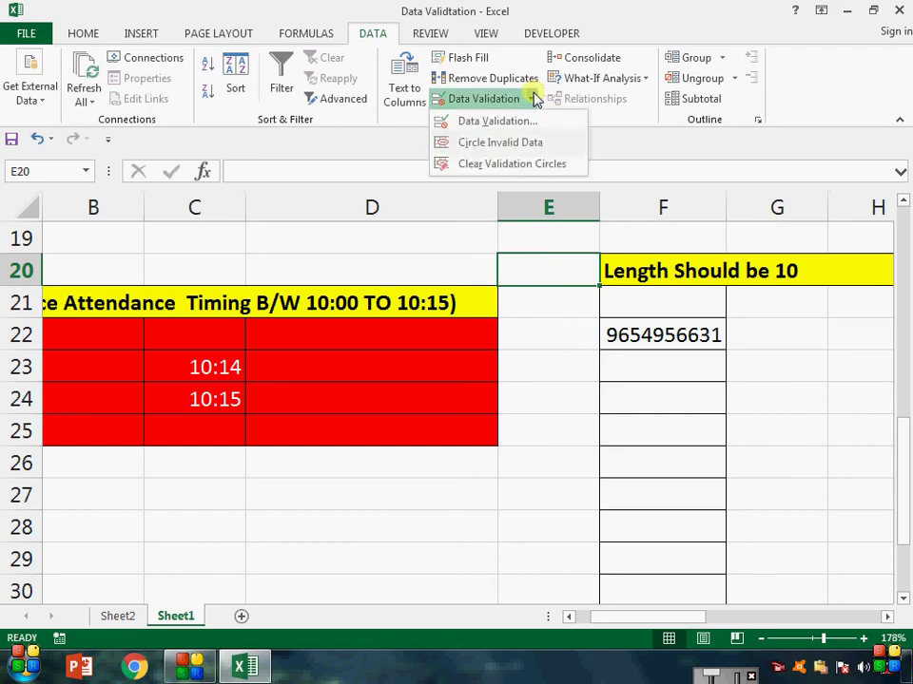
pyautogui.click(633, 211)
pyautogui.click(671, 328)
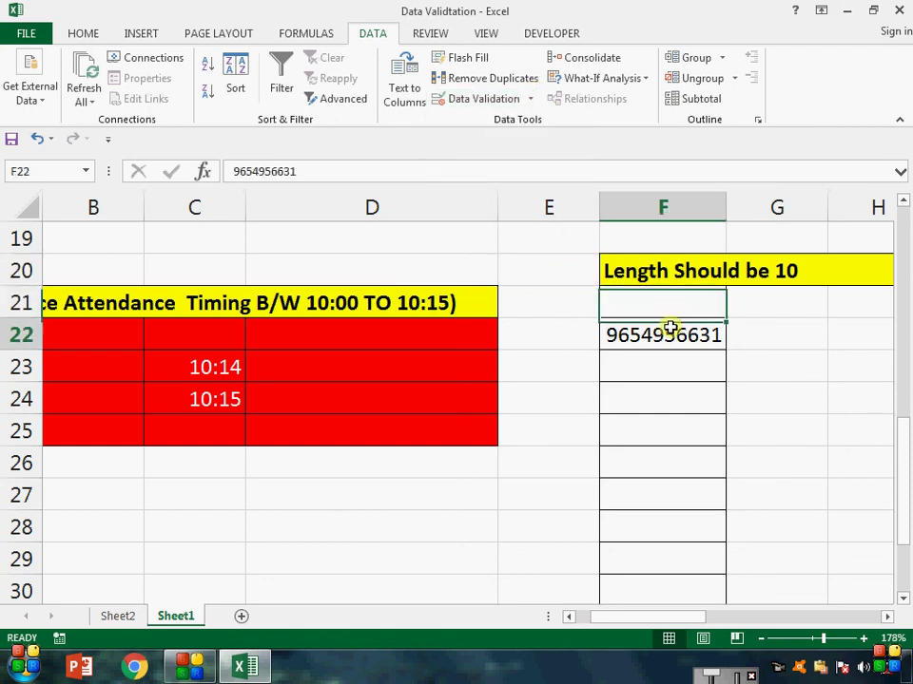
# Step: Confirm F22 still requires a text length of exactly 10 characters, then make its value bold
pyautogui.click(530, 100)
pyautogui.click(529, 129)
pyautogui.click(711, 308)
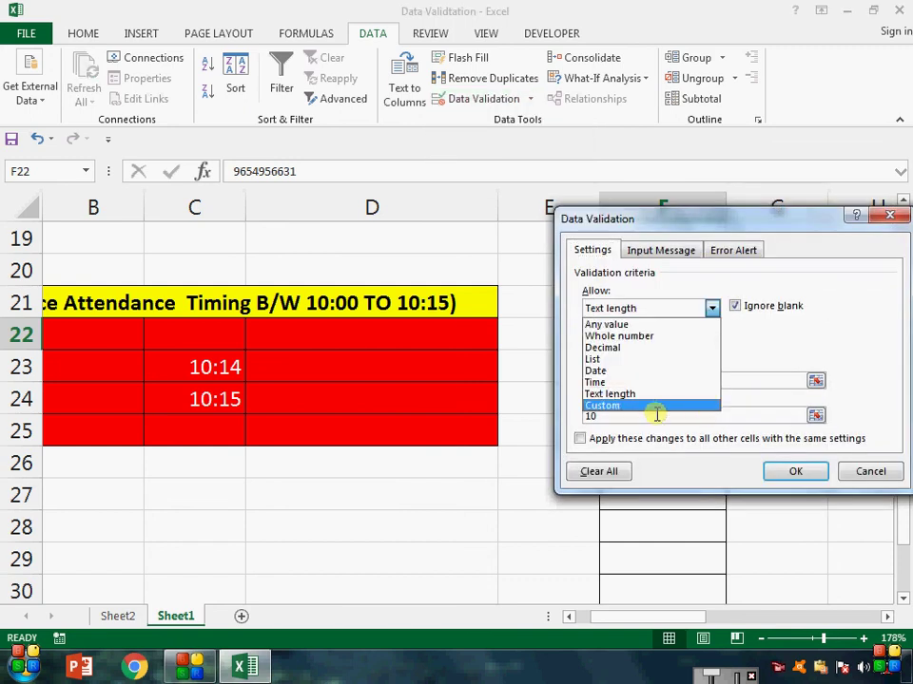
pyautogui.press('Escape')
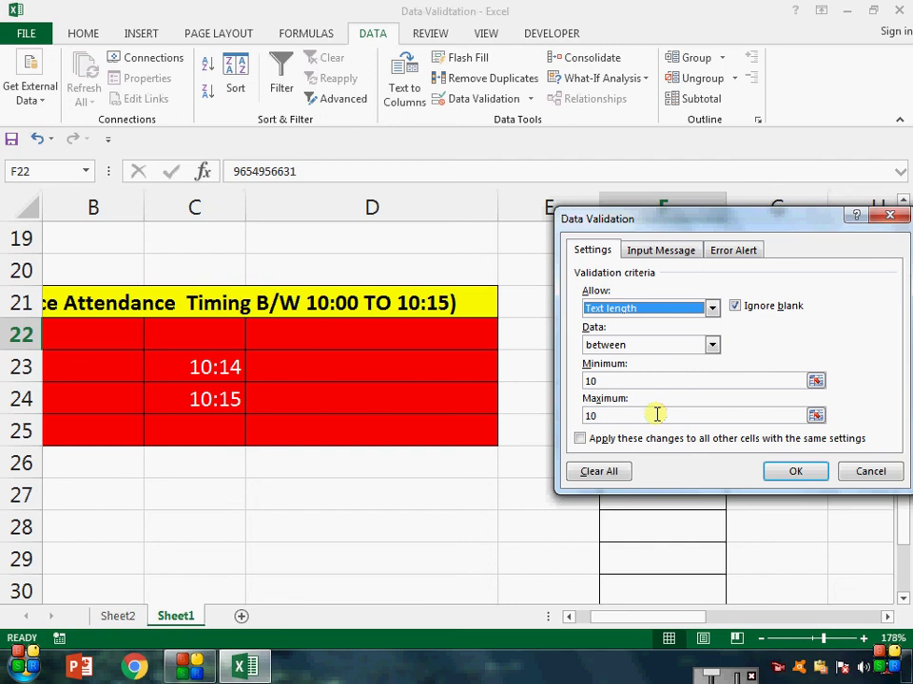
pyautogui.press('Escape')
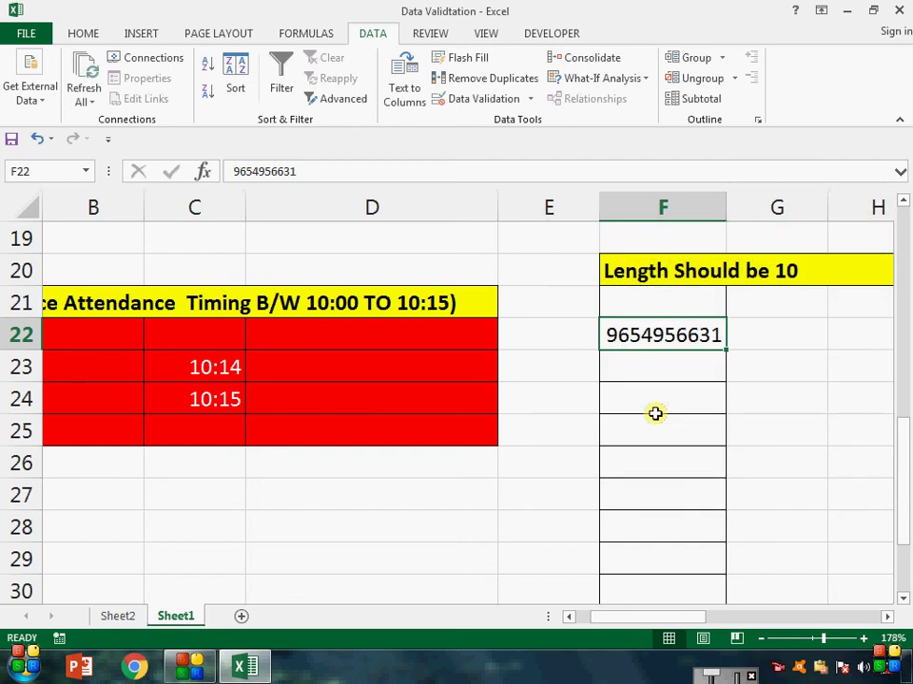
pyautogui.hotkey('ctrl', 'b')
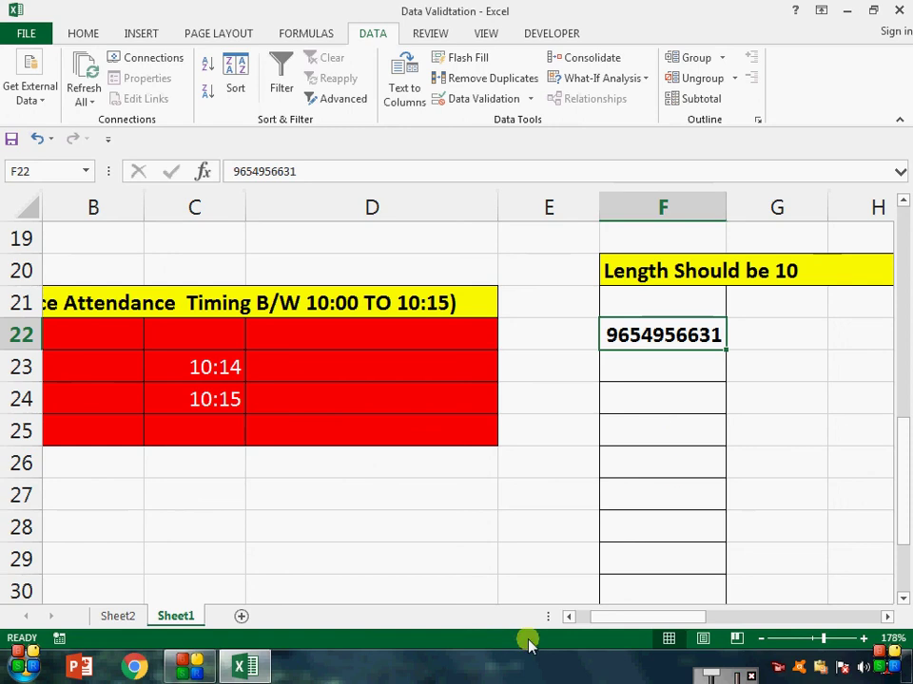
pyautogui.click(193, 667)
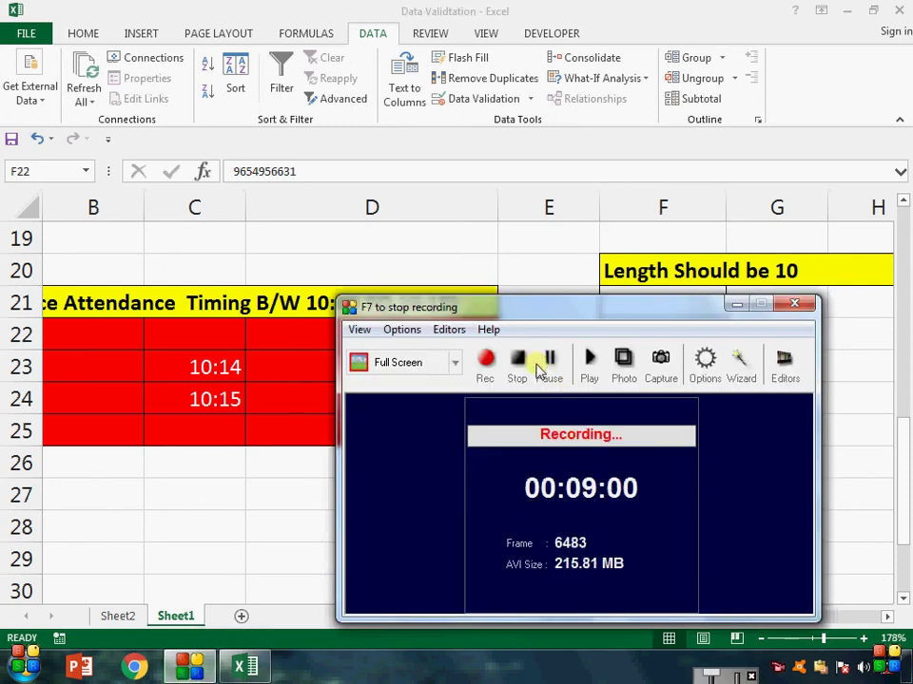